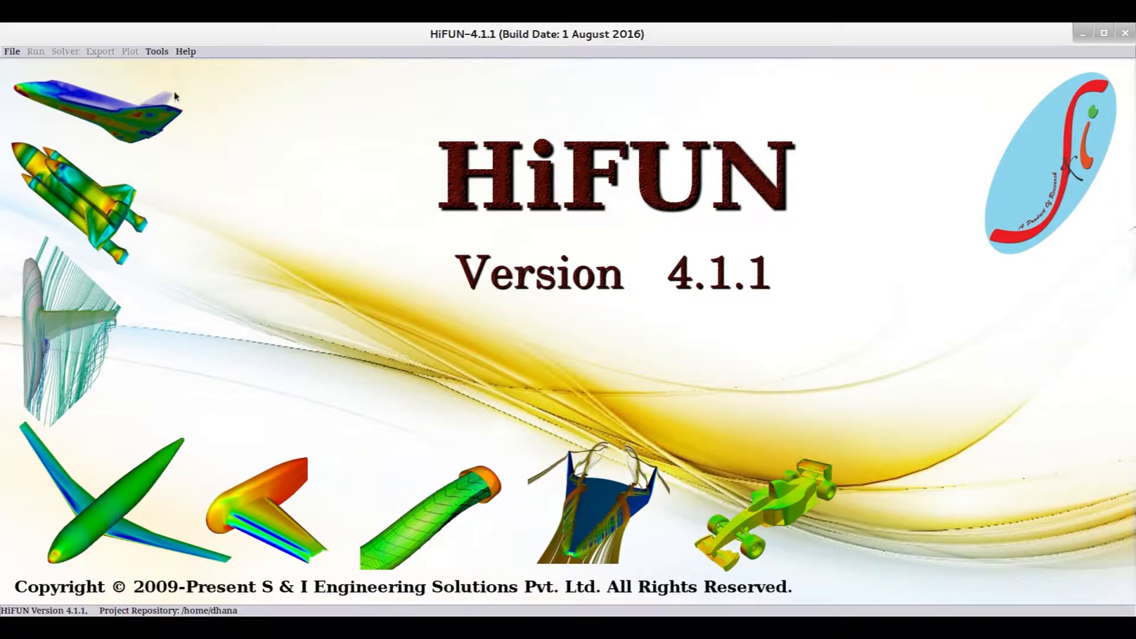
Set the project repository in the tool settings to the HiFUN/Test_case/ONERA folder and apply it without an OPENMPI machine file
{"action": "left_click", "coordinate": [158, 52]}
{"action": "left_click", "coordinate": [164, 65]}
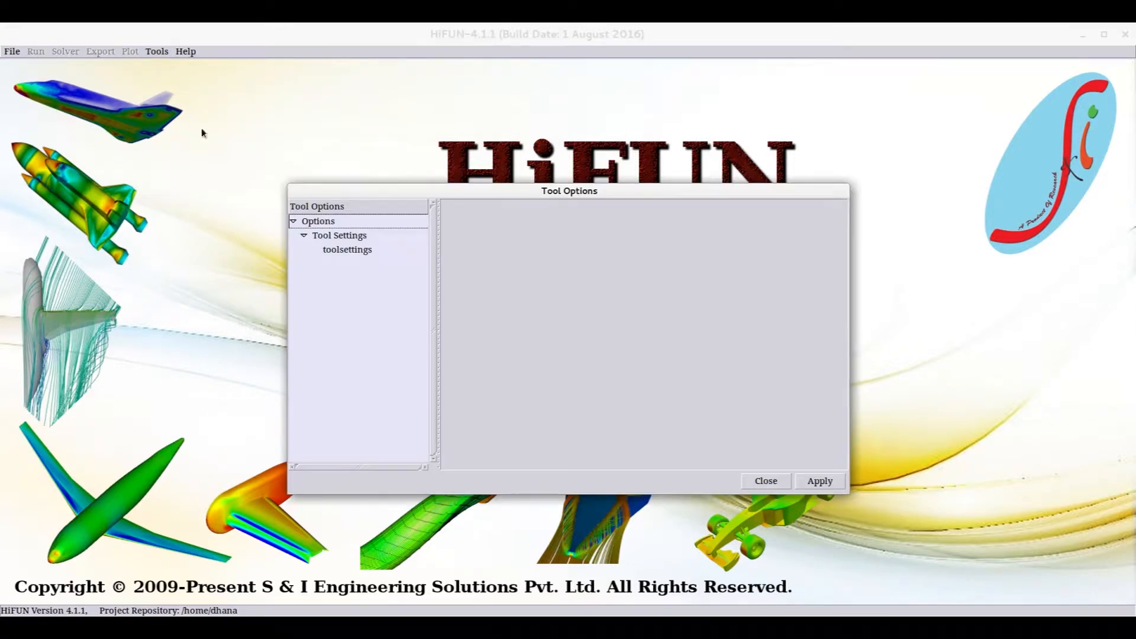
{"action": "left_click", "coordinate": [343, 250]}
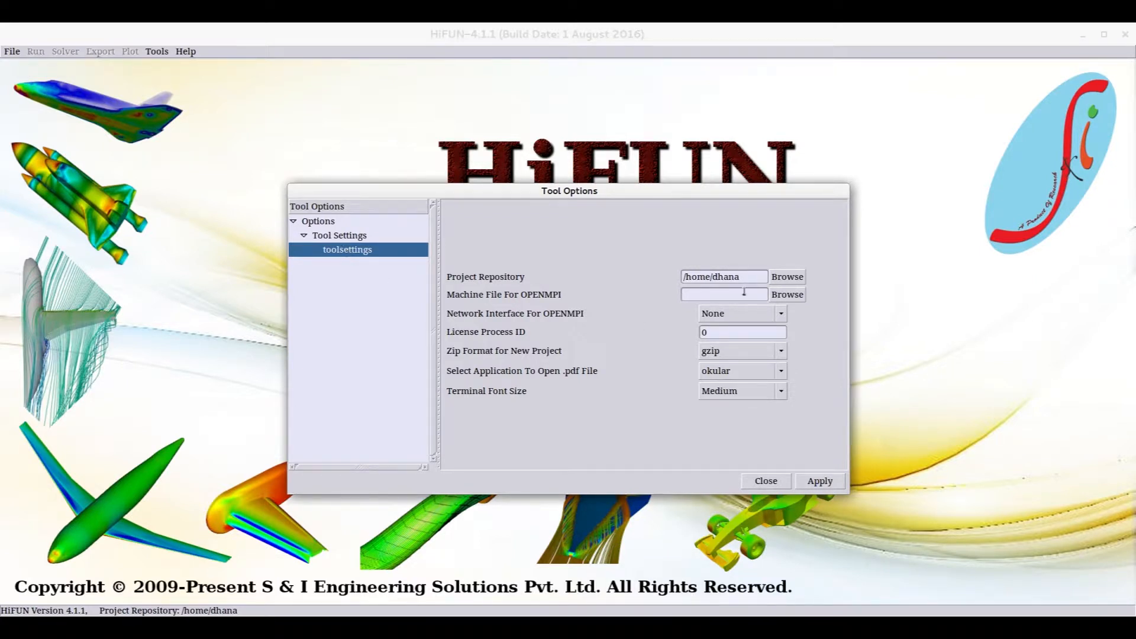
{"action": "left_click", "coordinate": [786, 278]}
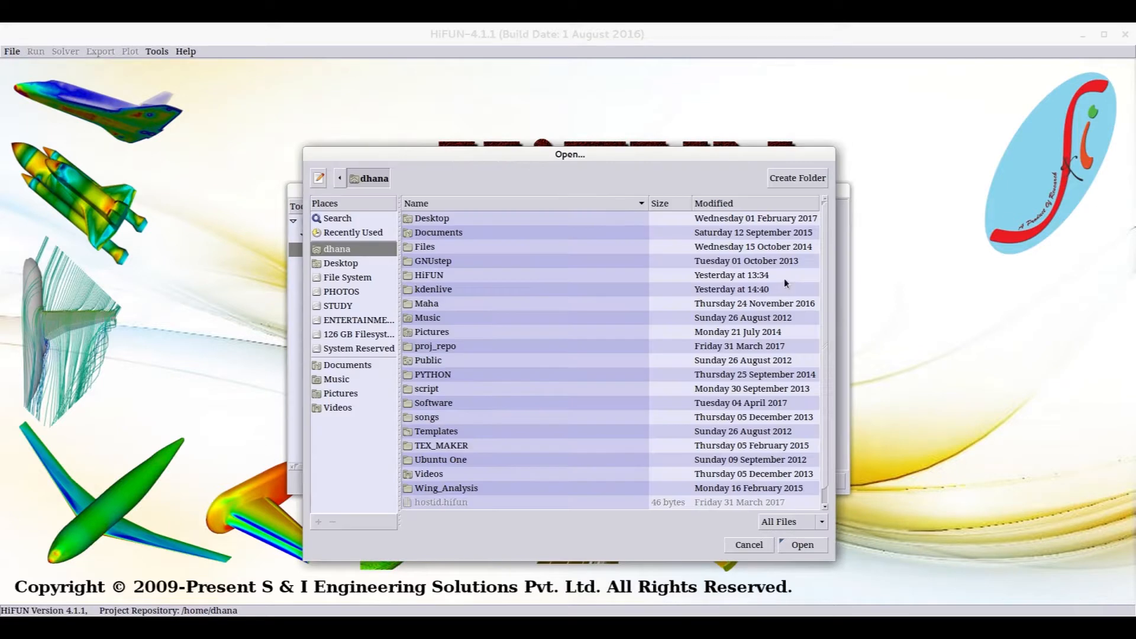
{"action": "double_click", "coordinate": [442, 274]}
{"action": "double_click", "coordinate": [441, 358]}
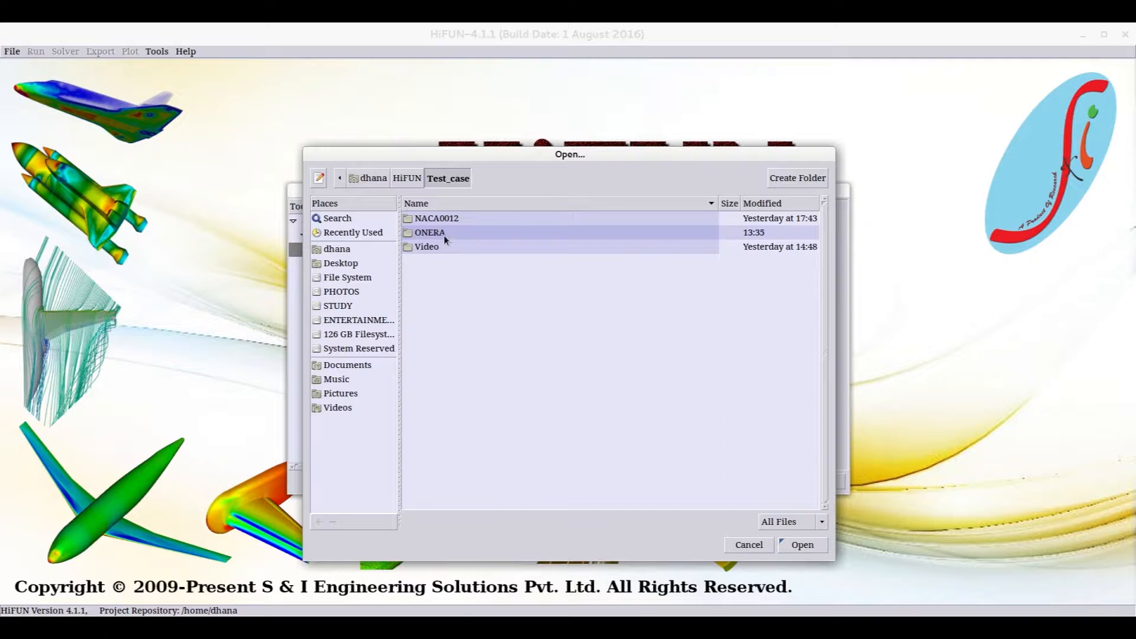
{"action": "left_click", "coordinate": [444, 233]}
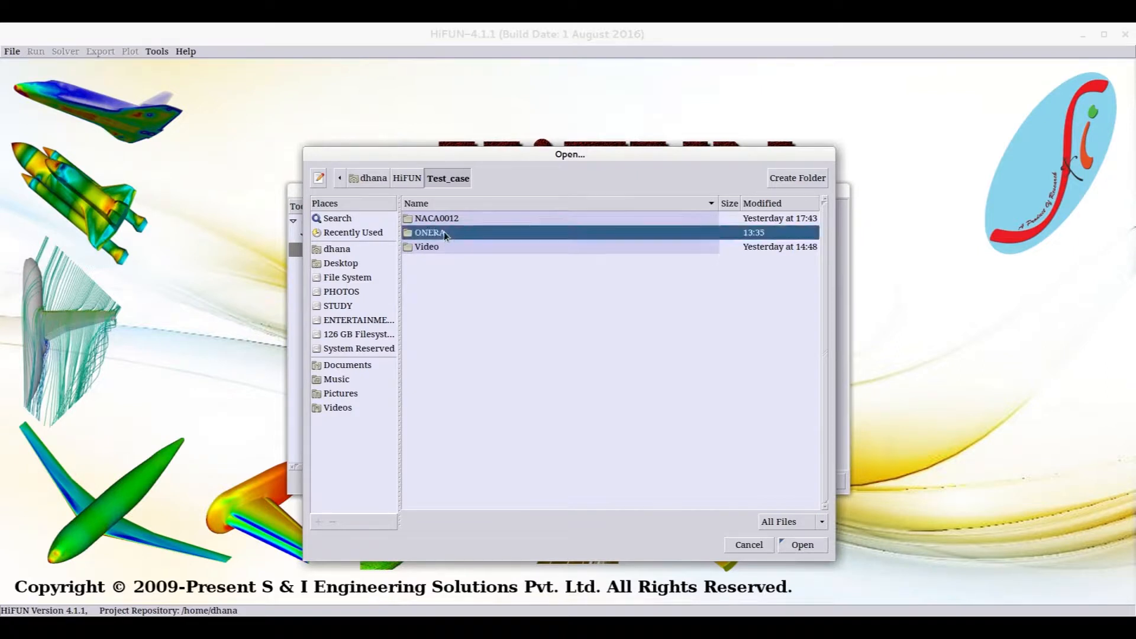
{"action": "left_click", "coordinate": [800, 545]}
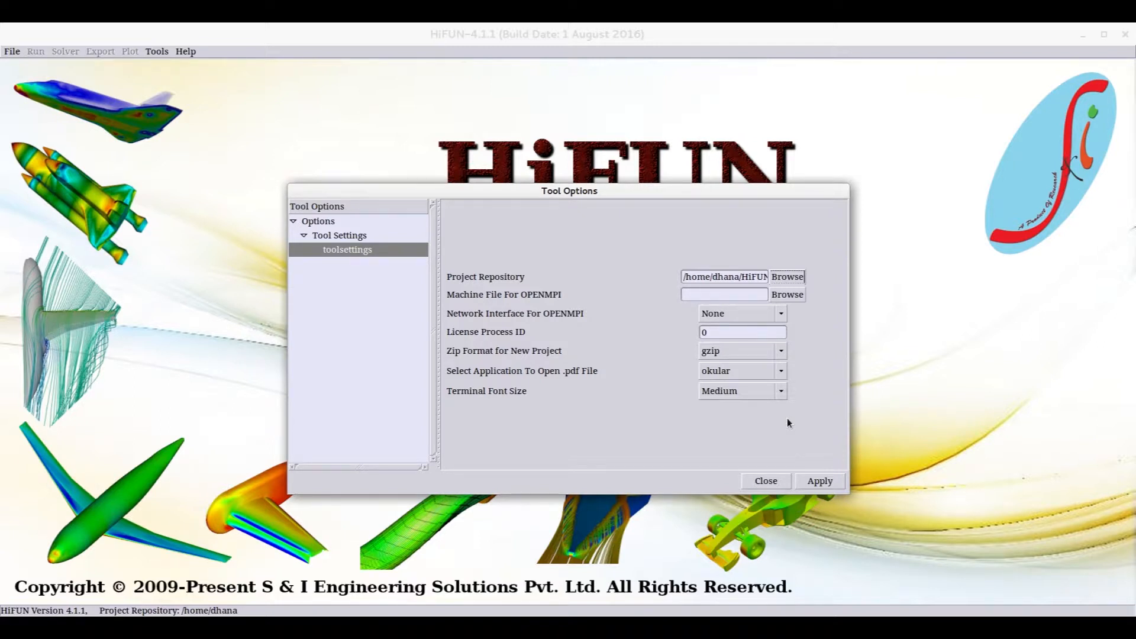
{"action": "left_click", "coordinate": [822, 481]}
{"action": "left_click", "coordinate": [766, 482]}
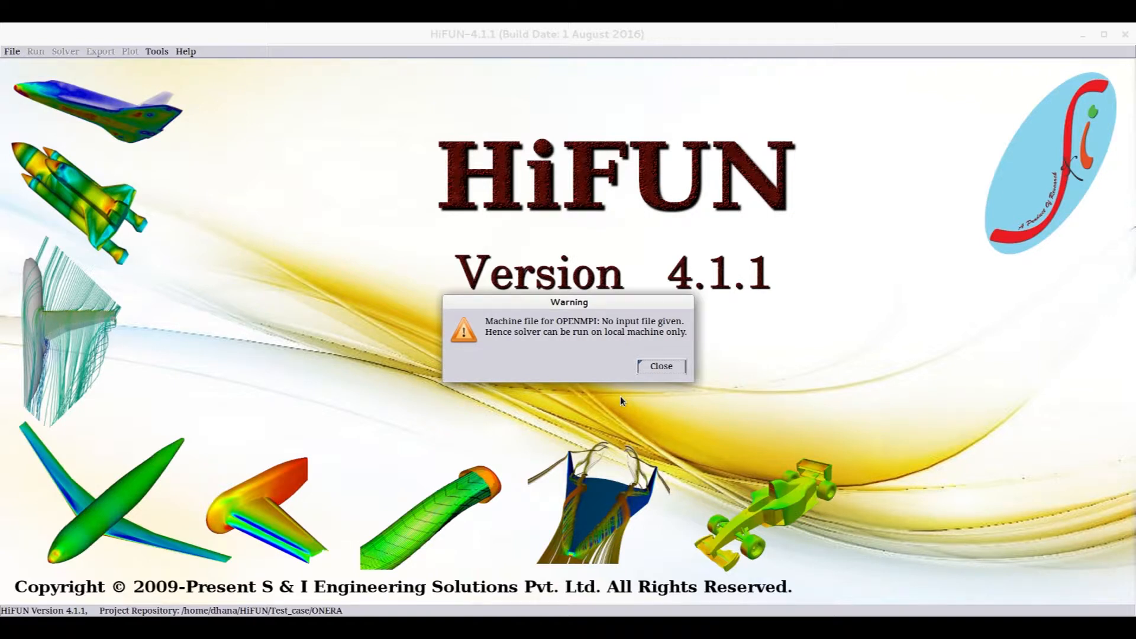
{"action": "left_click", "coordinate": [662, 366]}
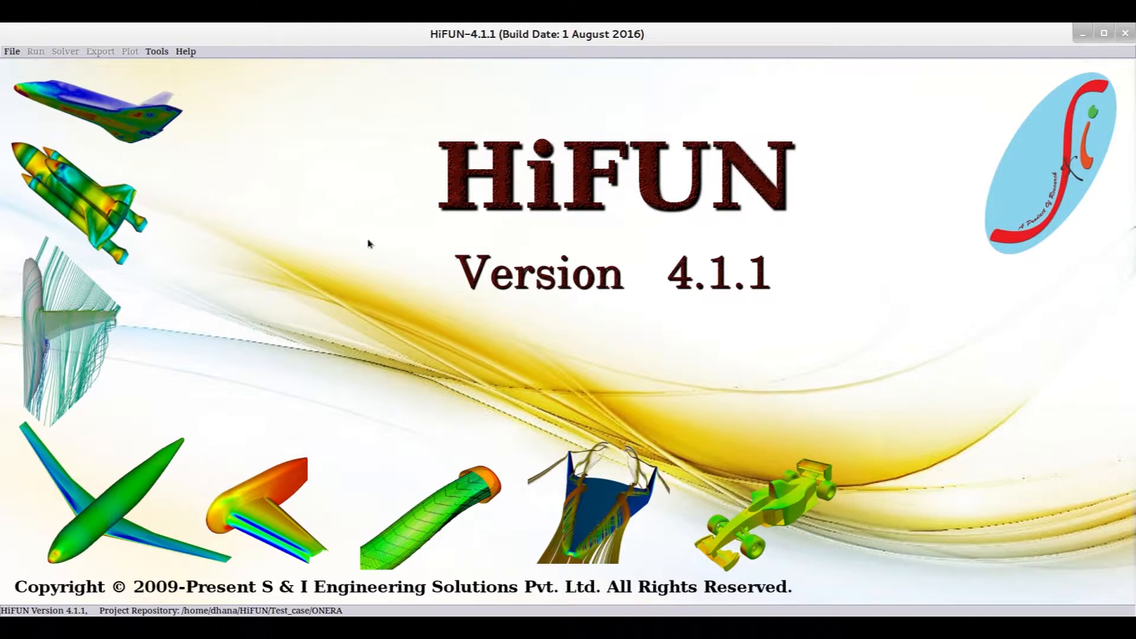
Start a new project and name it Onera_m6_wing
{"action": "left_click", "coordinate": [11, 53]}
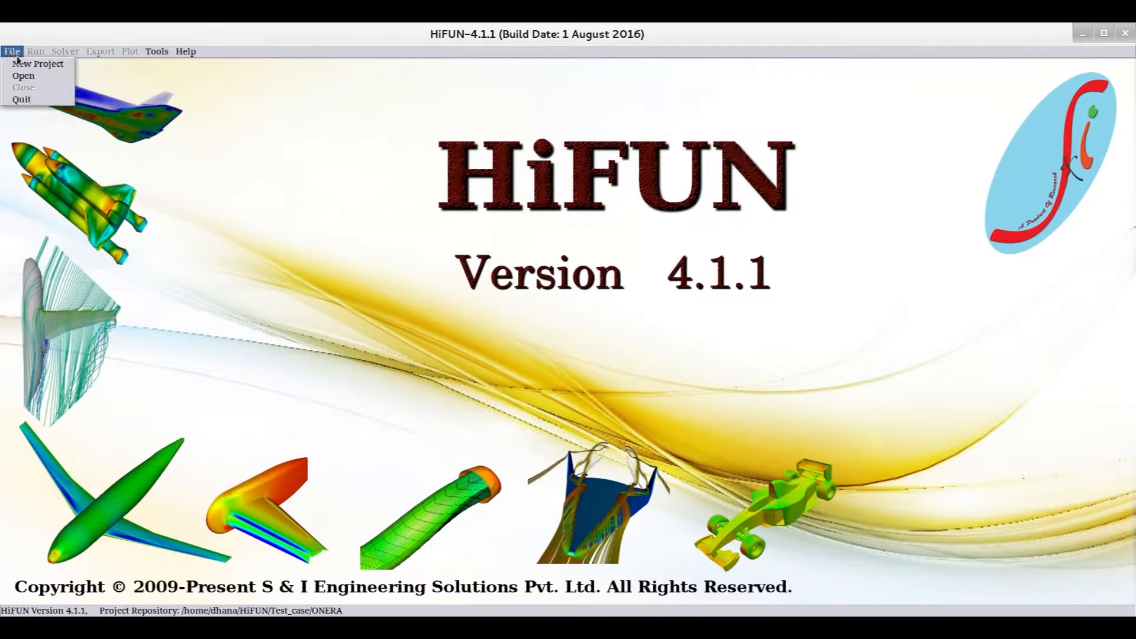
{"action": "left_click", "coordinate": [23, 65]}
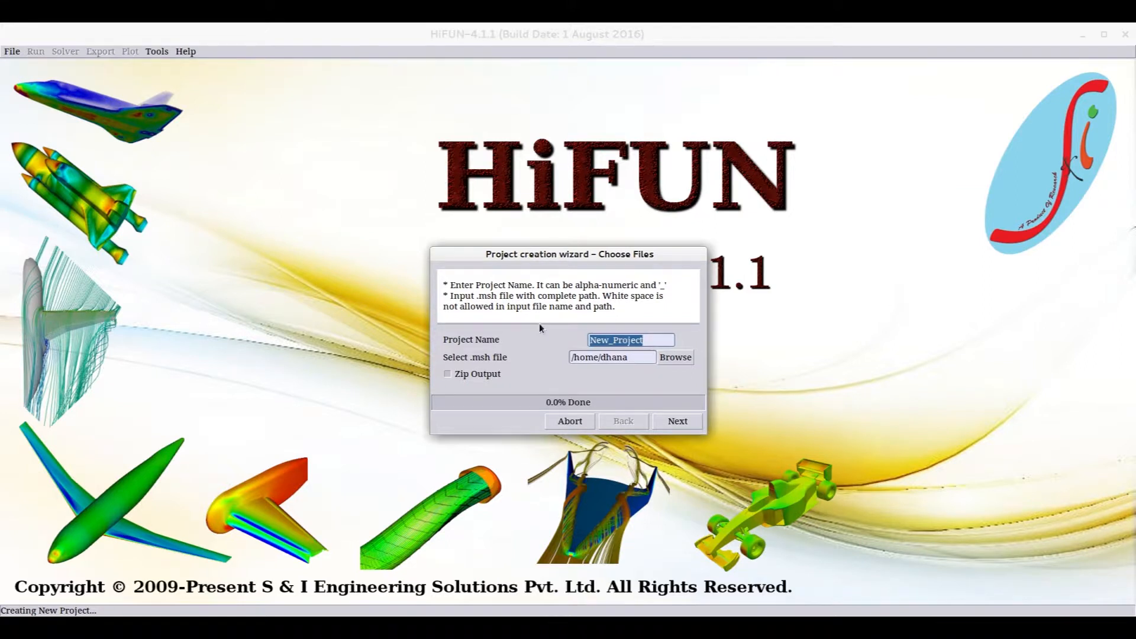
{"action": "type", "text": "Onera_m6_wing"}
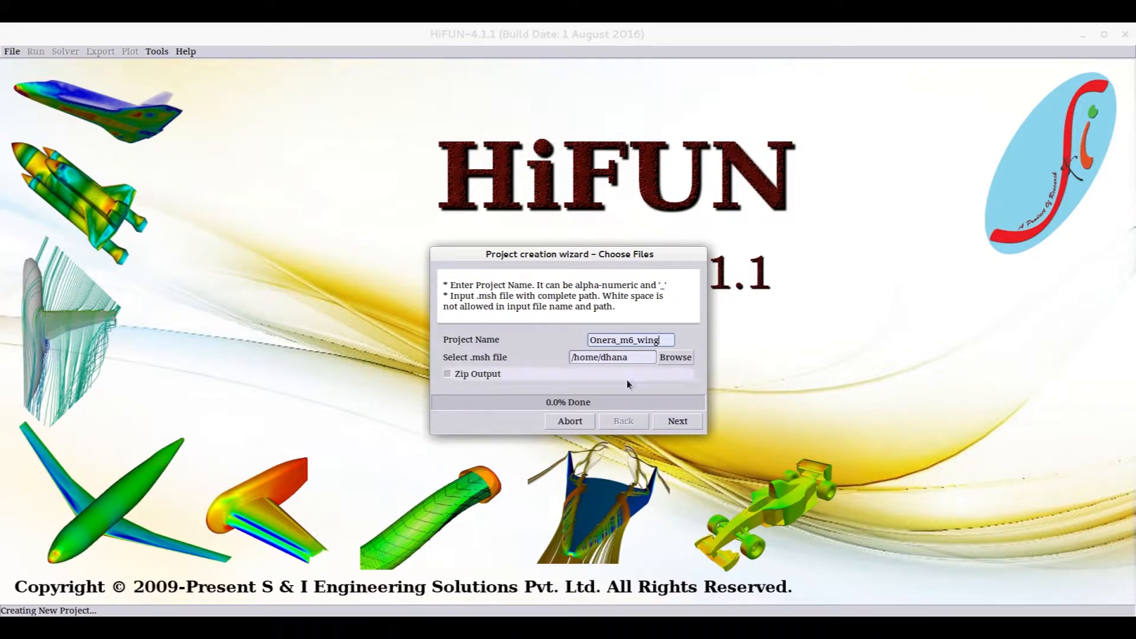
Choose OneraM6.msh from HiFUN/Test_case/ONERA as the project's mesh file and accept a coordinate scale of 1.0
{"action": "left_click", "coordinate": [674, 357]}
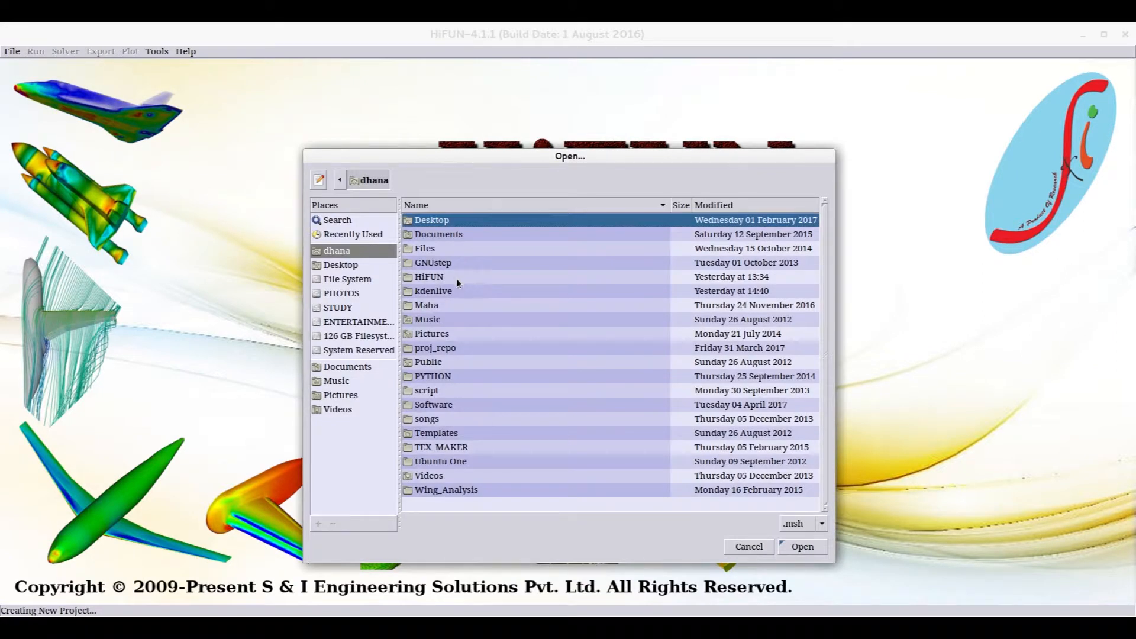
{"action": "double_click", "coordinate": [457, 276]}
{"action": "left_click", "coordinate": [455, 362]}
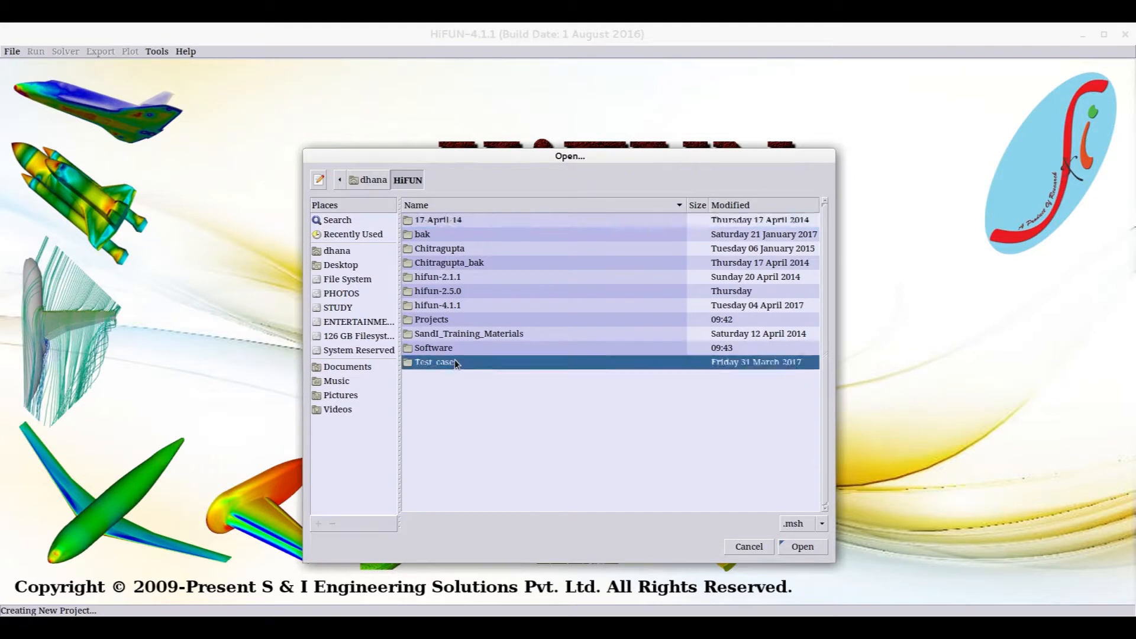
{"action": "double_click", "coordinate": [454, 363]}
{"action": "double_click", "coordinate": [449, 233]}
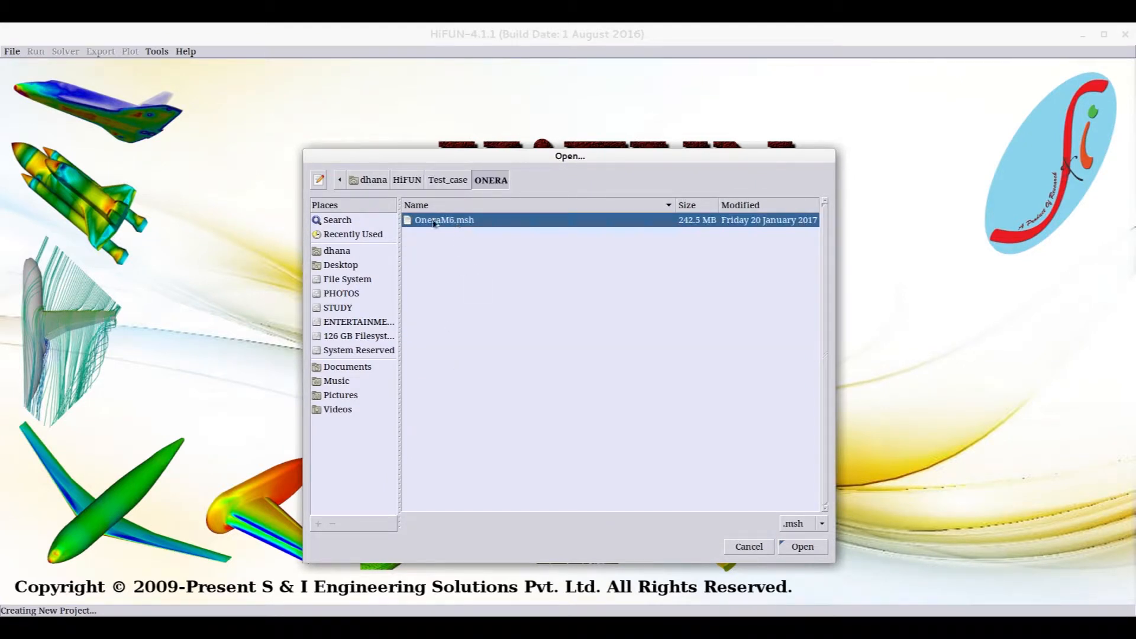
{"action": "left_click", "coordinate": [803, 548]}
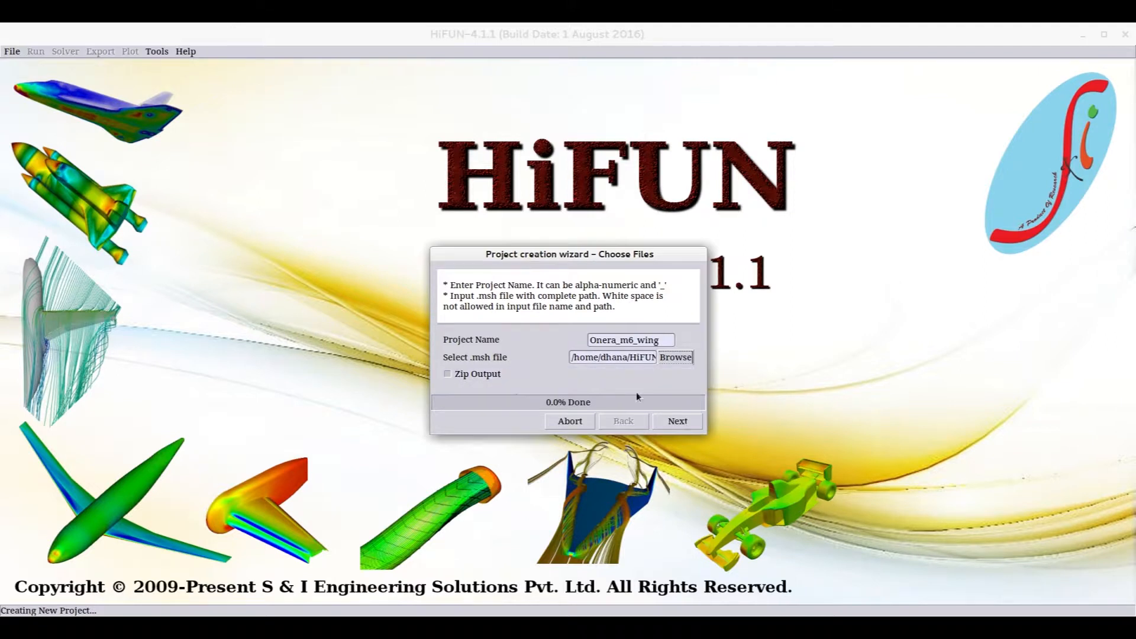
{"action": "left_click", "coordinate": [678, 422]}
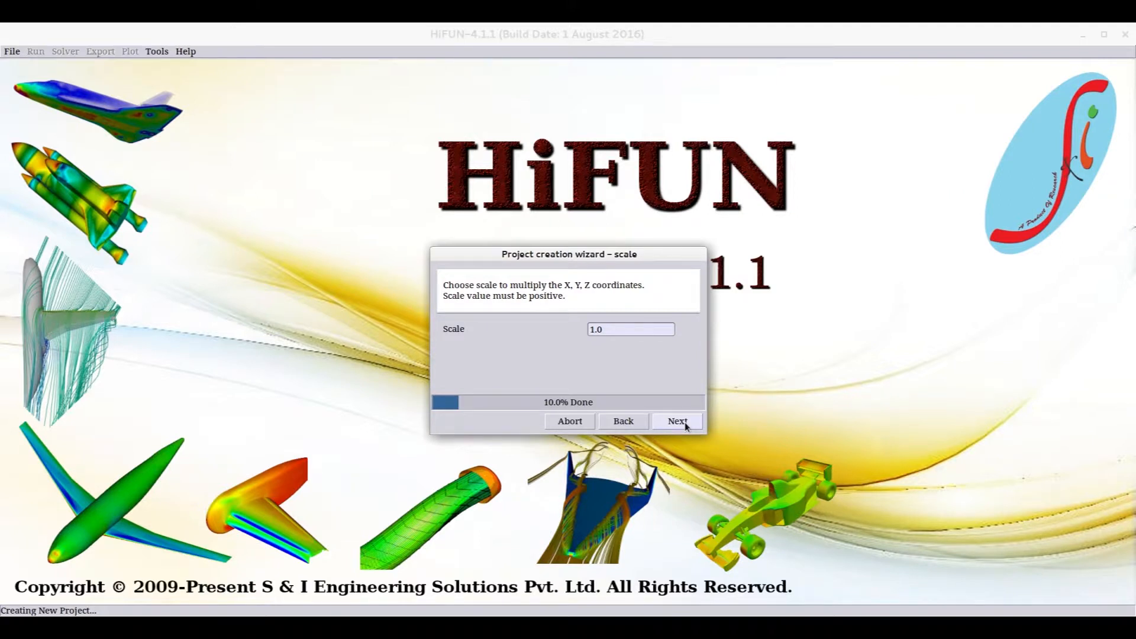
{"action": "left_click_drag", "start_coordinate": [616, 332], "coordinate": [587, 326]}
{"action": "left_click", "coordinate": [678, 423]}
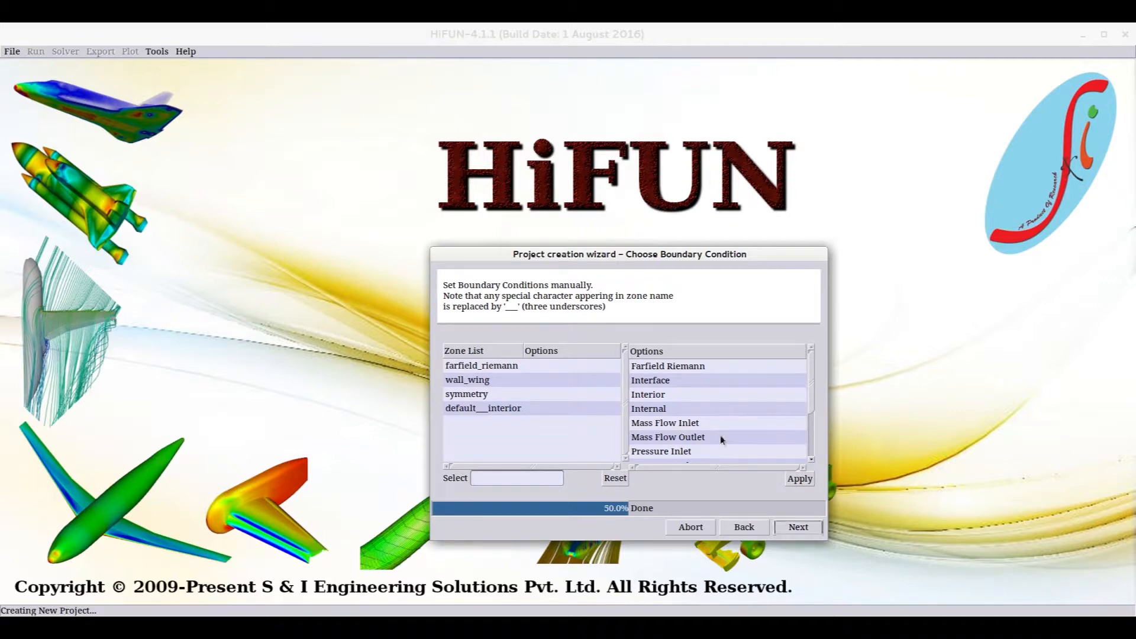
Assign the Farfield Riemann boundary condition to the farfield_riemann zone and Wall to the wall_wing zone
{"action": "left_click", "coordinate": [509, 365]}
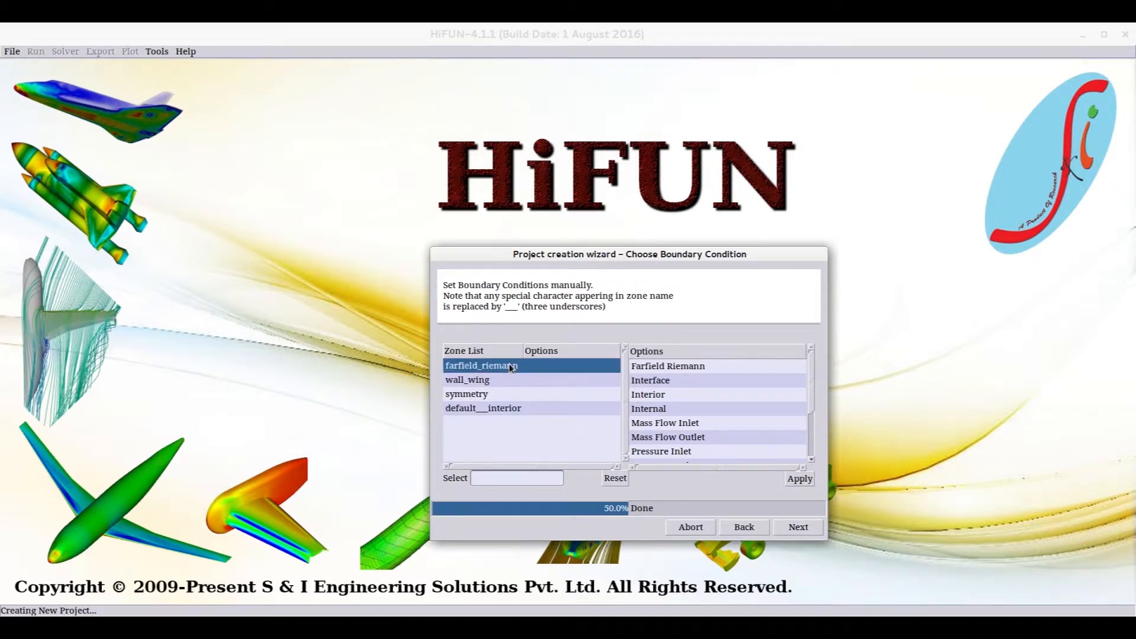
{"action": "left_click", "coordinate": [658, 366]}
{"action": "left_click", "coordinate": [796, 479]}
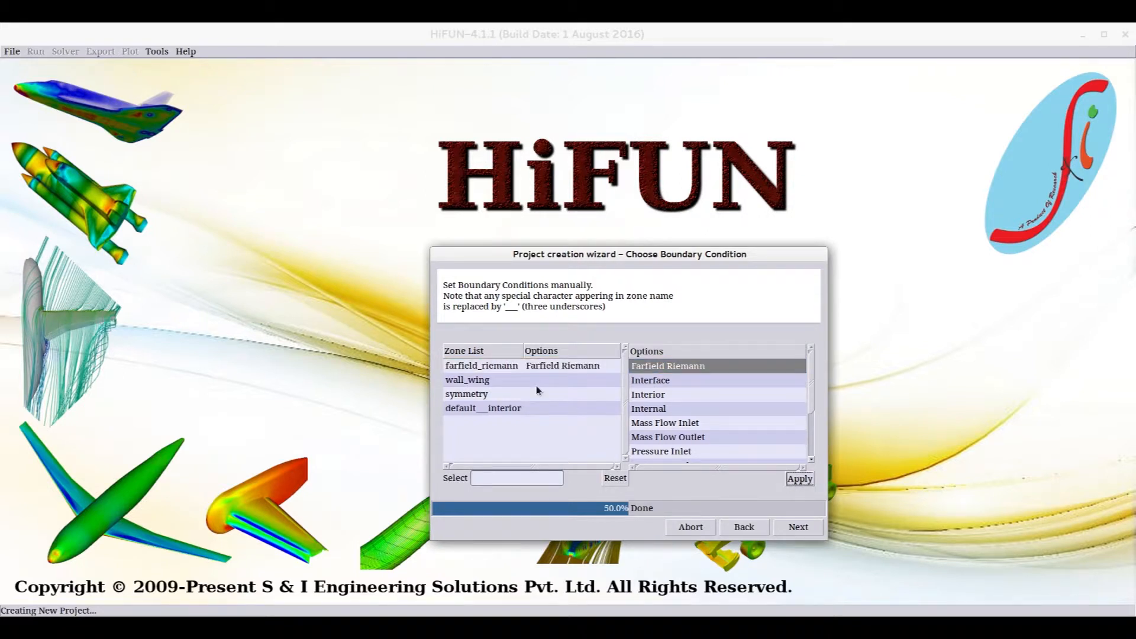
{"action": "left_click", "coordinate": [518, 383]}
{"action": "scroll", "coordinate": [698, 426], "scroll_direction": "down", "scroll_amount": 3}
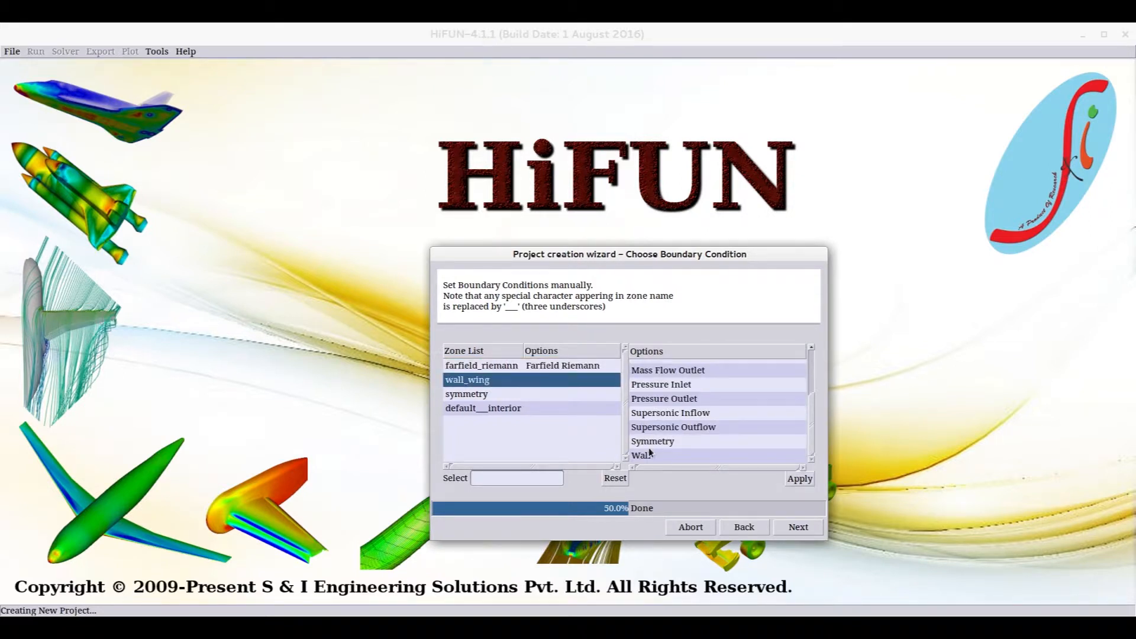
{"action": "left_click", "coordinate": [655, 455]}
{"action": "left_click", "coordinate": [799, 479]}
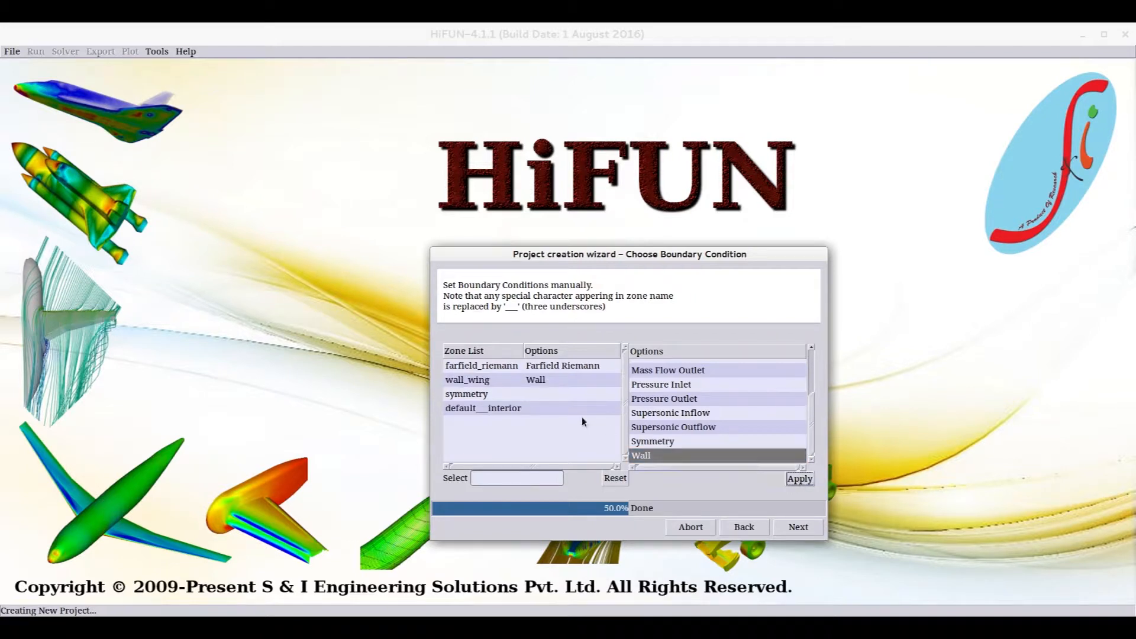
Assign the Symmetry condition to the symmetry zone and Interior to the default___interior zone, completing the boundary condition page
{"action": "left_click", "coordinate": [486, 393]}
{"action": "scroll", "coordinate": [665, 429], "scroll_direction": "up", "scroll_amount": 2}
{"action": "scroll", "coordinate": [668, 434], "scroll_direction": "down", "scroll_amount": 1}
{"action": "scroll", "coordinate": [670, 435], "scroll_direction": "down", "scroll_amount": 1}
{"action": "left_click", "coordinate": [672, 440]}
{"action": "left_click", "coordinate": [798, 479]}
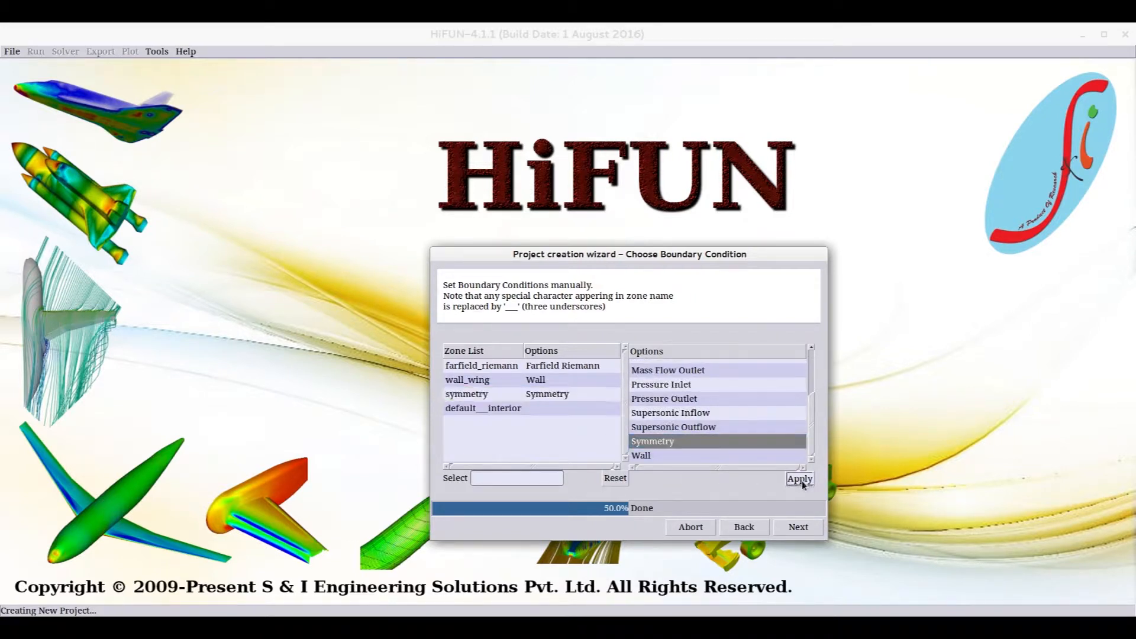
{"action": "left_click", "coordinate": [538, 410]}
{"action": "scroll", "coordinate": [669, 408], "scroll_direction": "up", "scroll_amount": 5}
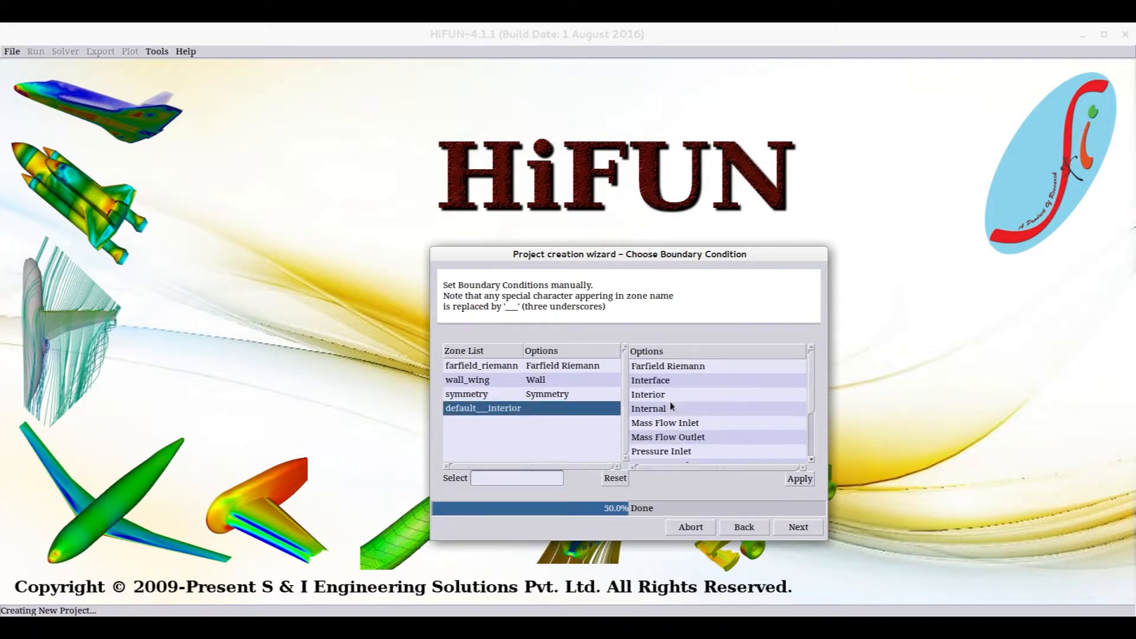
{"action": "left_click", "coordinate": [664, 395]}
{"action": "left_click", "coordinate": [794, 480]}
{"action": "left_click", "coordinate": [798, 528]}
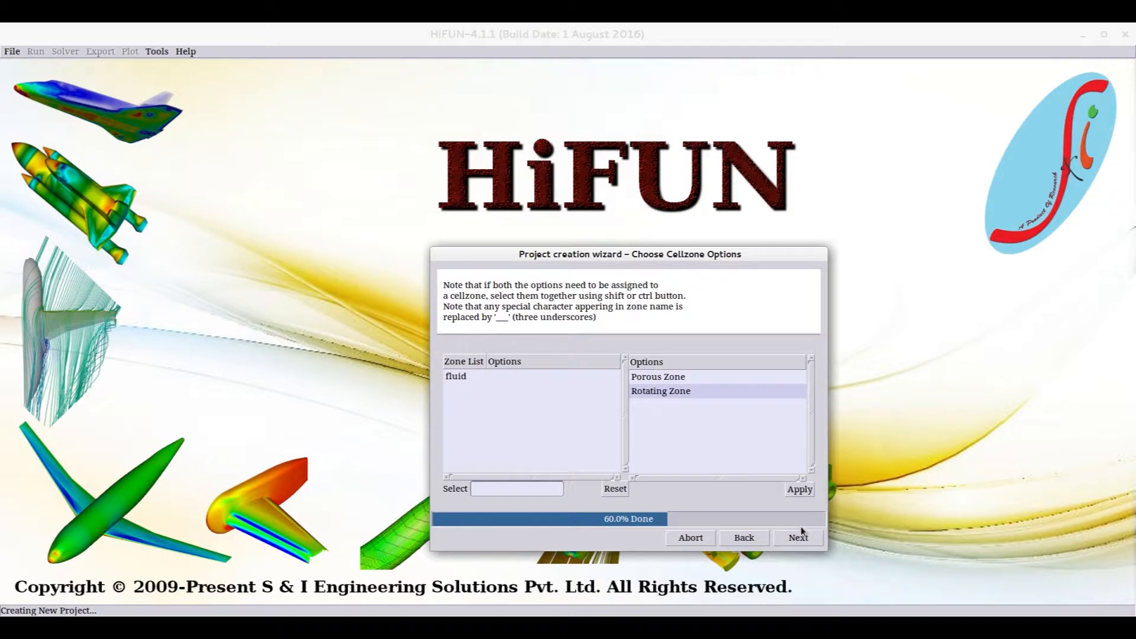
Leave the fluid cell zone without special options and set the number of subdomains to 4 for parallel preprocessing
{"action": "left_click", "coordinate": [805, 537]}
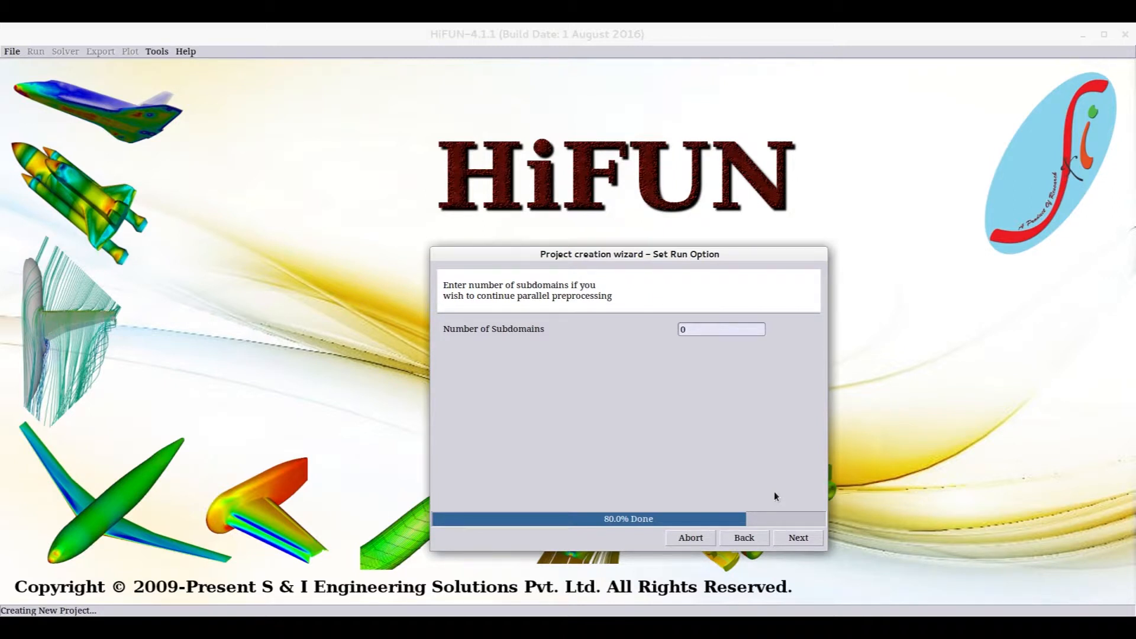
{"action": "double_click", "coordinate": [687, 330]}
{"action": "type", "text": "4"}
{"action": "left_click", "coordinate": [799, 537]}
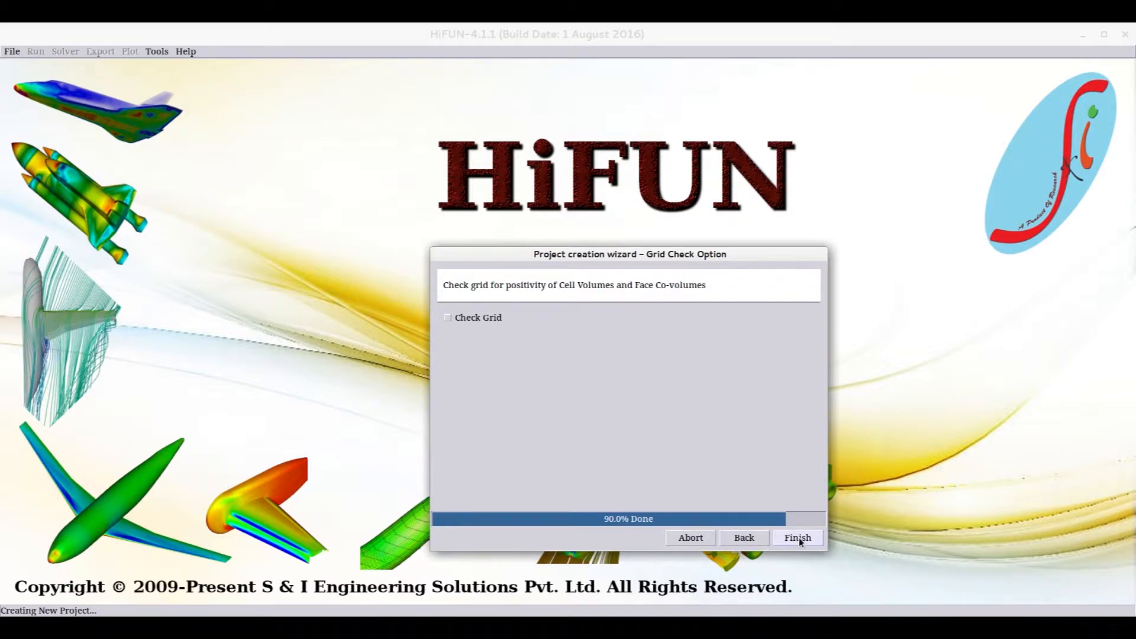
Enable the grid check, finish creating the project and continue with preprocessing the data
{"action": "left_click", "coordinate": [445, 318]}
{"action": "left_click", "coordinate": [799, 538]}
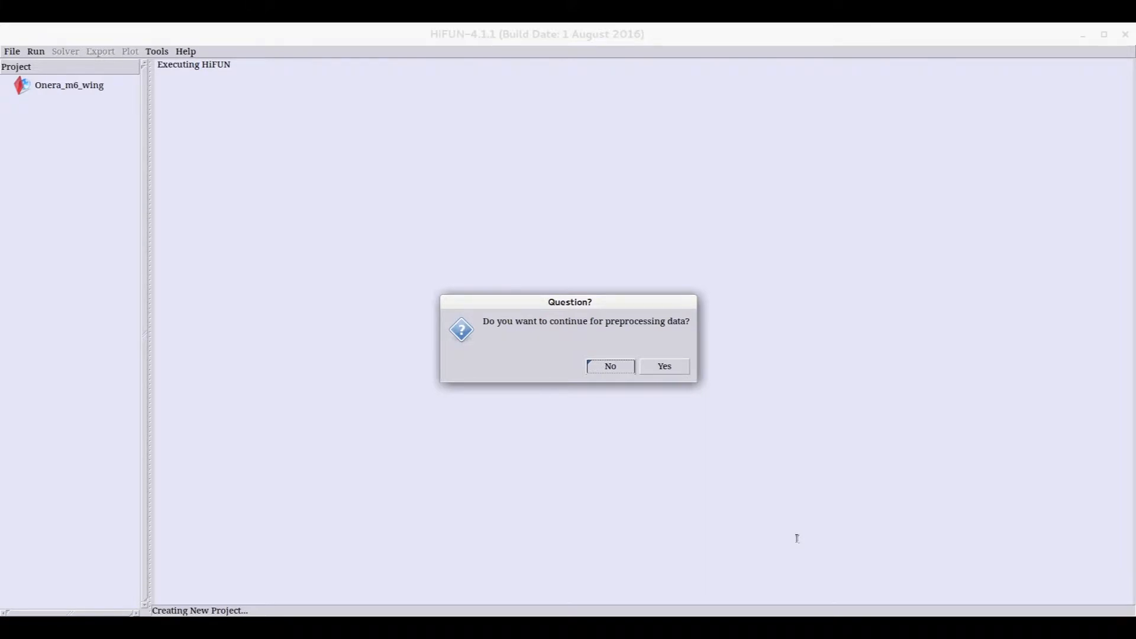
{"action": "left_click", "coordinate": [665, 367]}
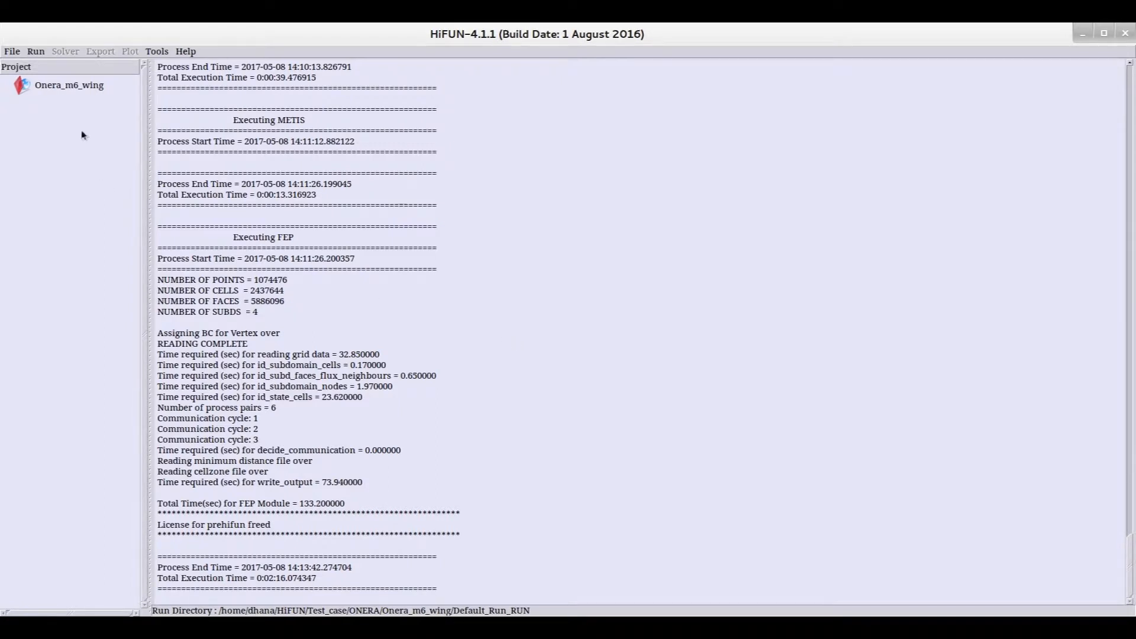
Create a new steady simulation run named Alpha_3p06 with 4 subdomains, turbulent flow and the General initialization procedure
{"action": "left_click", "coordinate": [38, 51]}
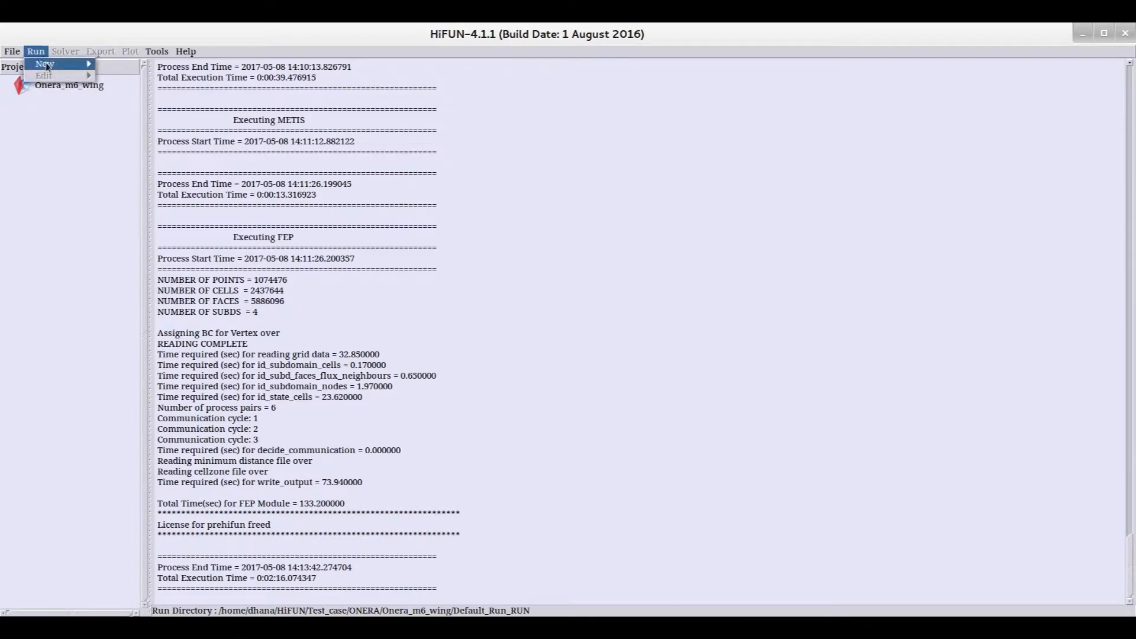
{"action": "mouse_move", "coordinate": [46, 66]}
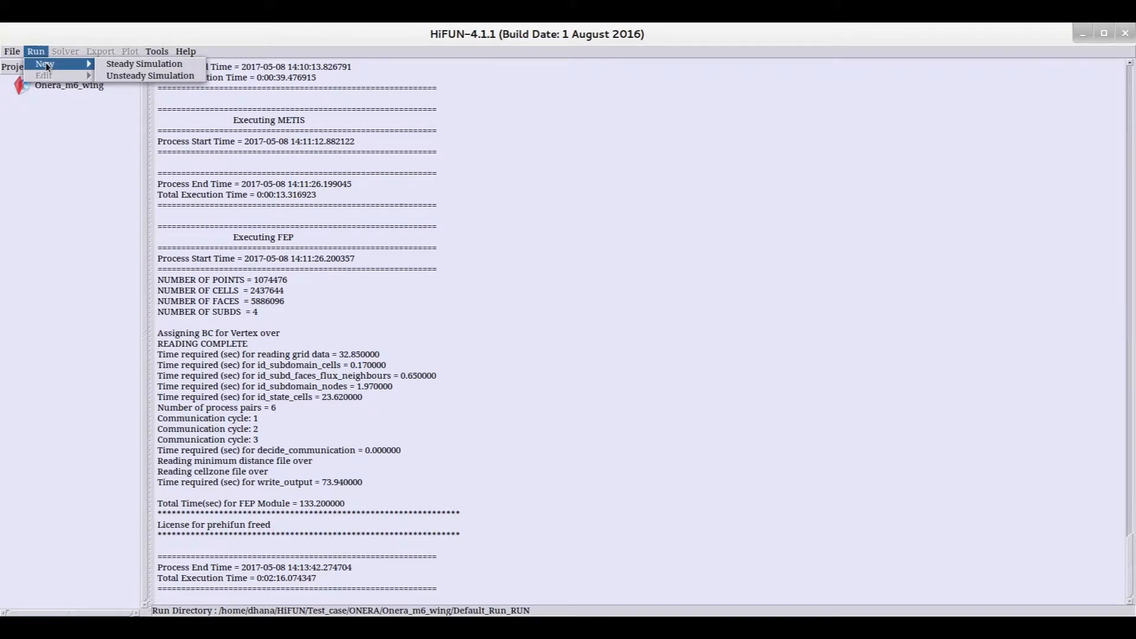
{"action": "left_click", "coordinate": [124, 63]}
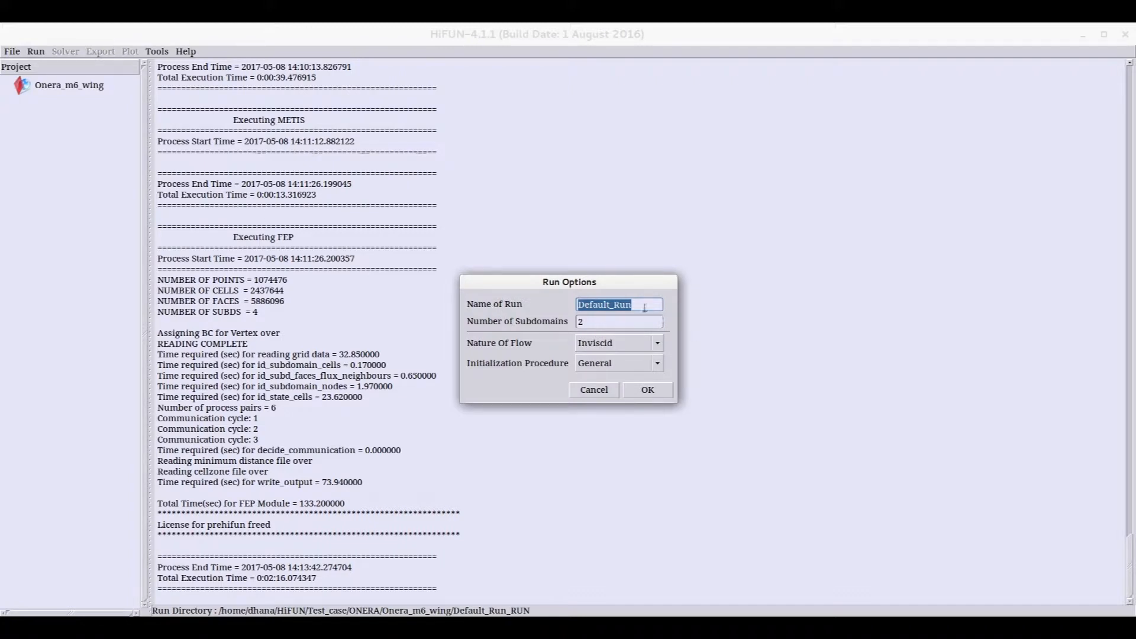
{"action": "type", "text": "Alpha_3p06"}
{"action": "key", "text": "Tab"}
{"action": "type", "text": "4"}
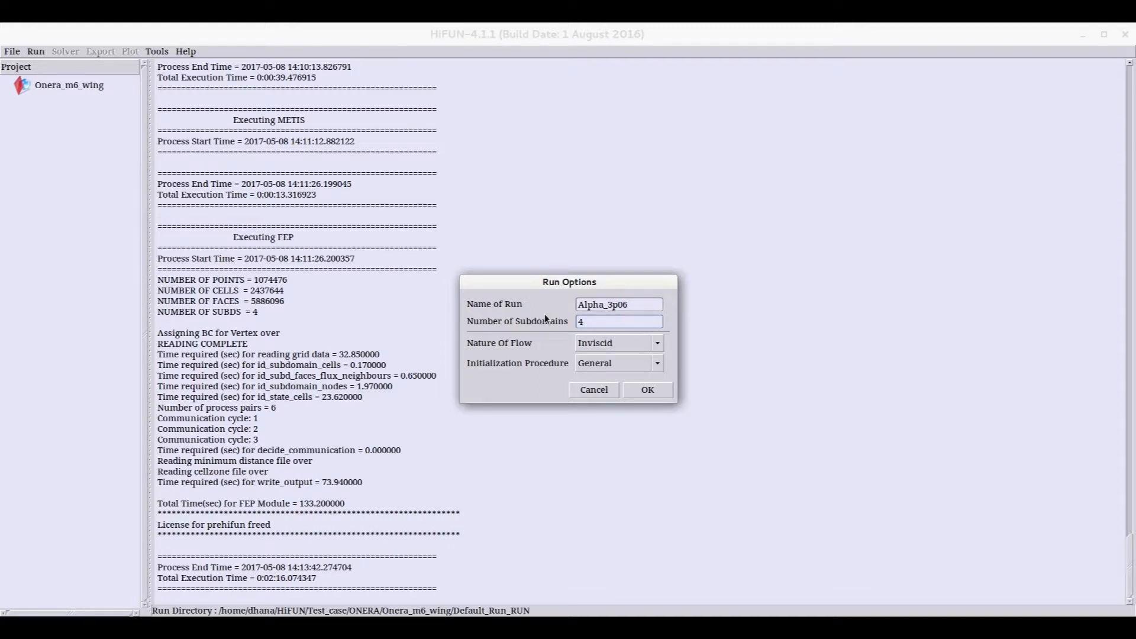
{"action": "left_click", "coordinate": [608, 350]}
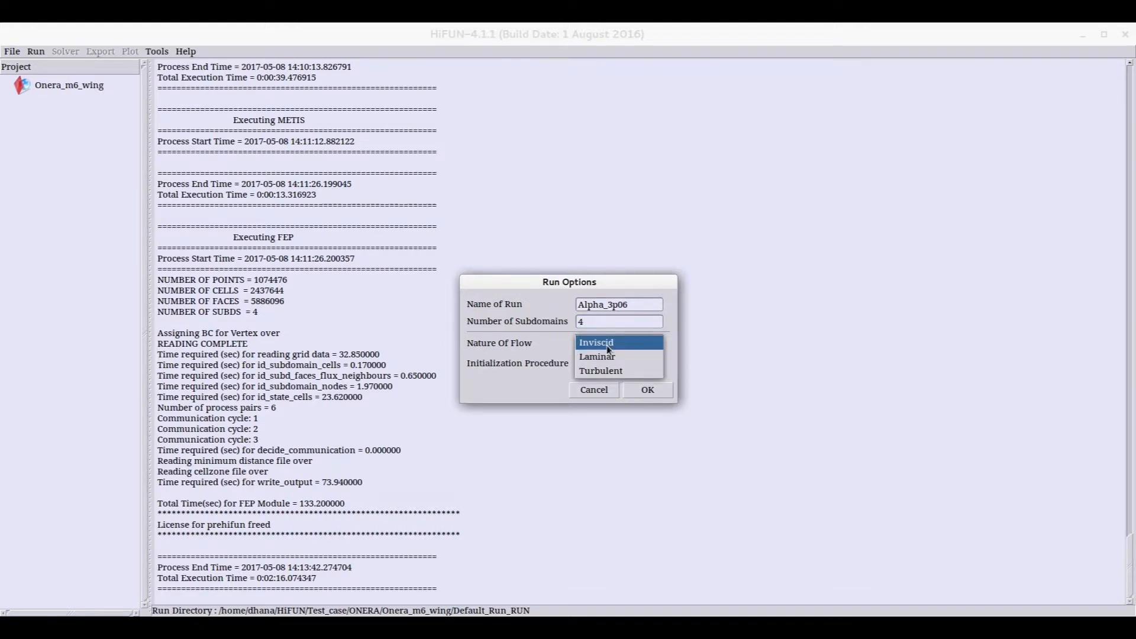
{"action": "left_click", "coordinate": [606, 368]}
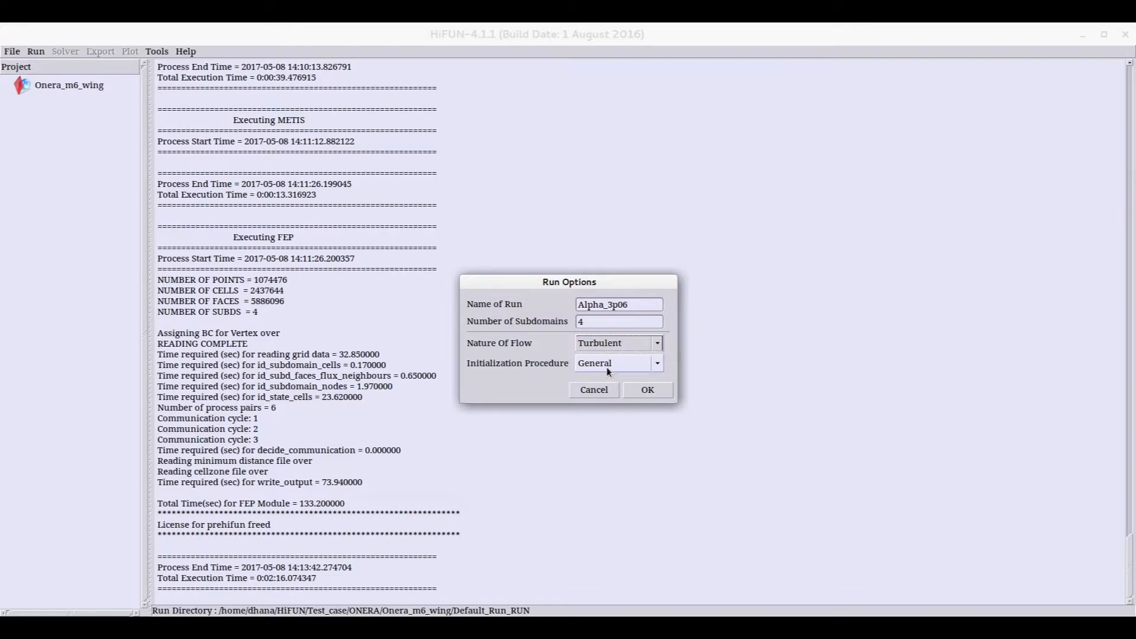
{"action": "left_click", "coordinate": [662, 392]}
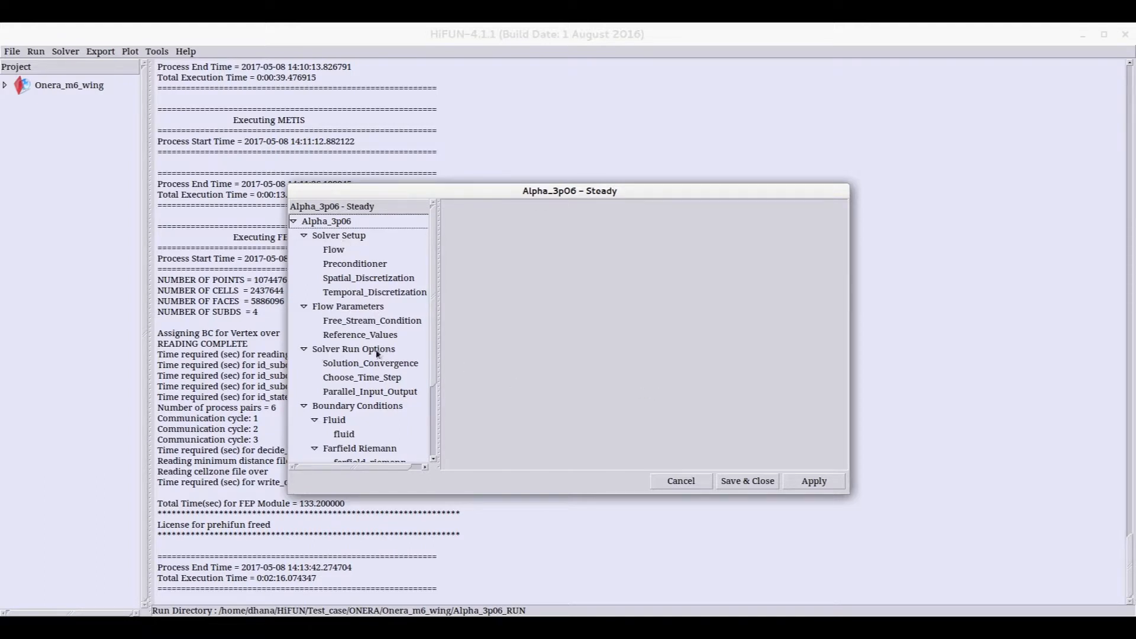
Apply the External Side-Slip flow type and the Spalart Allmaras turbulence model in the run's flow setup
{"action": "left_click", "coordinate": [348, 236]}
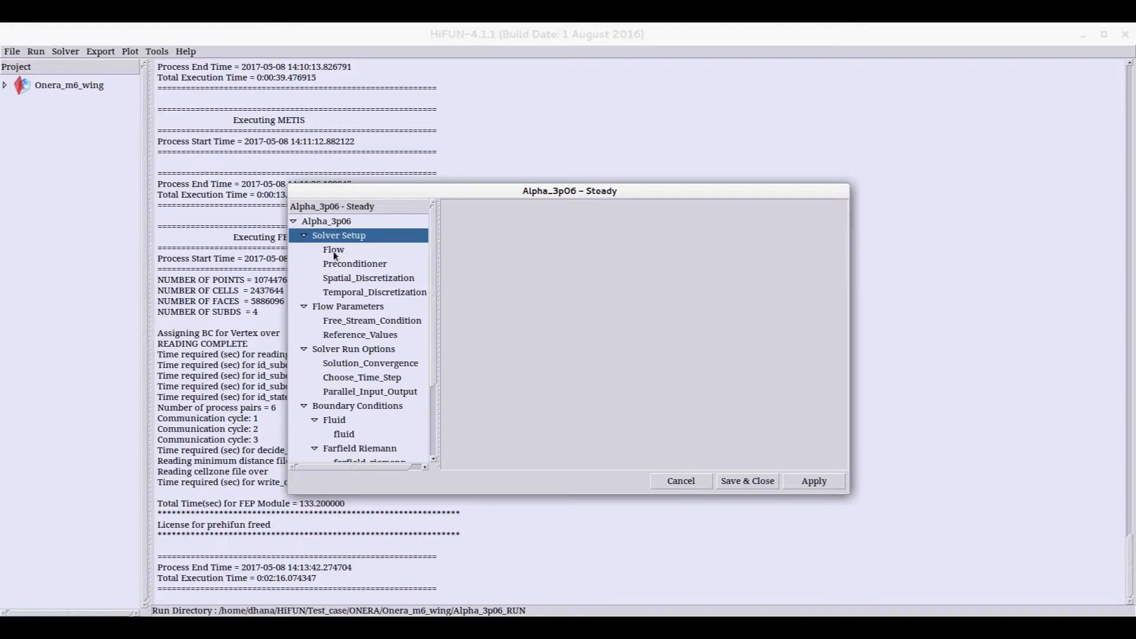
{"action": "left_click", "coordinate": [335, 252]}
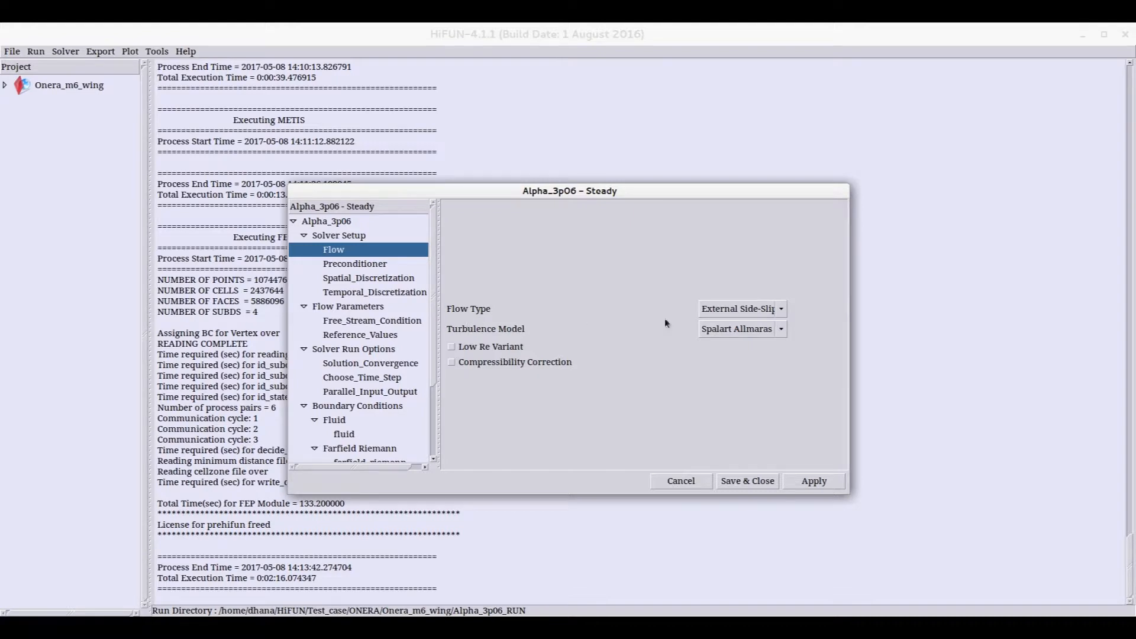
{"action": "left_click", "coordinate": [743, 309]}
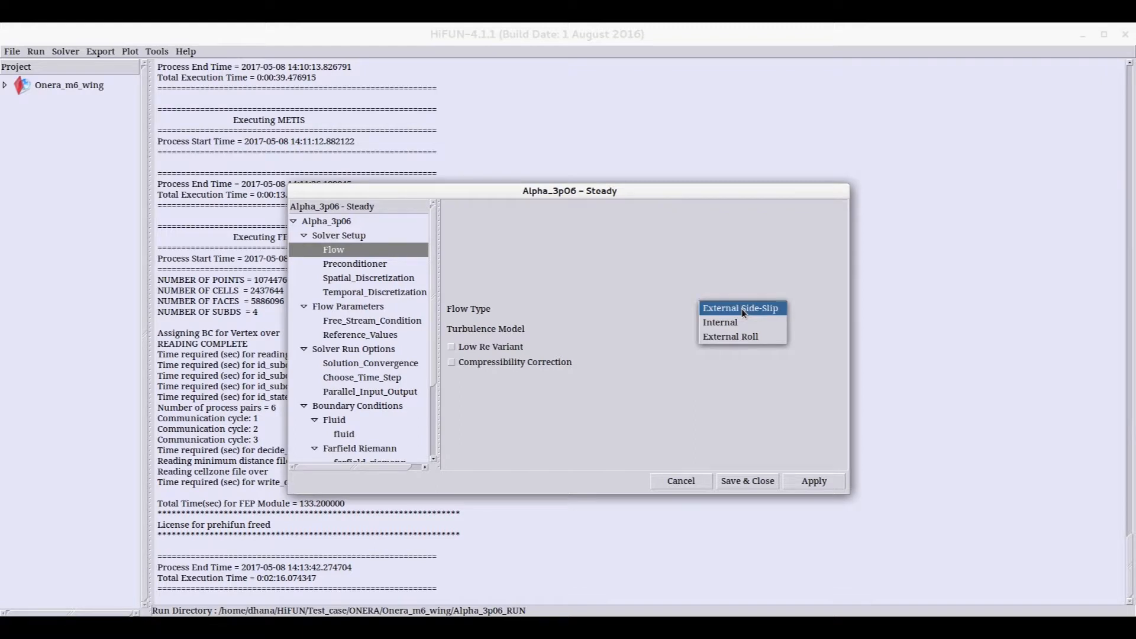
{"action": "left_click", "coordinate": [742, 308]}
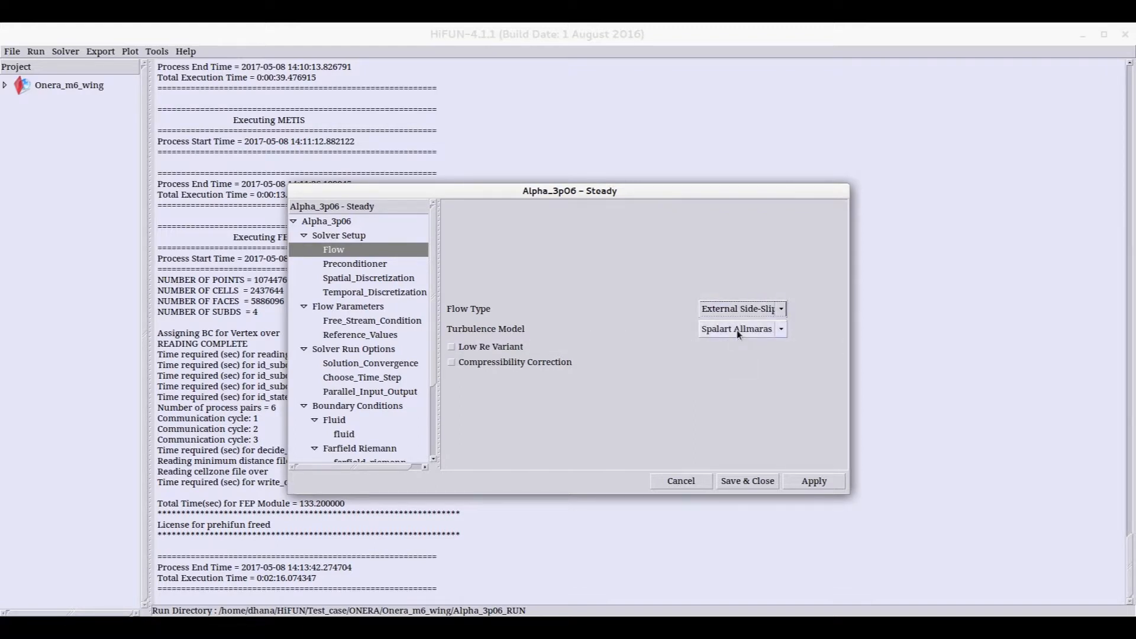
{"action": "left_click", "coordinate": [738, 329]}
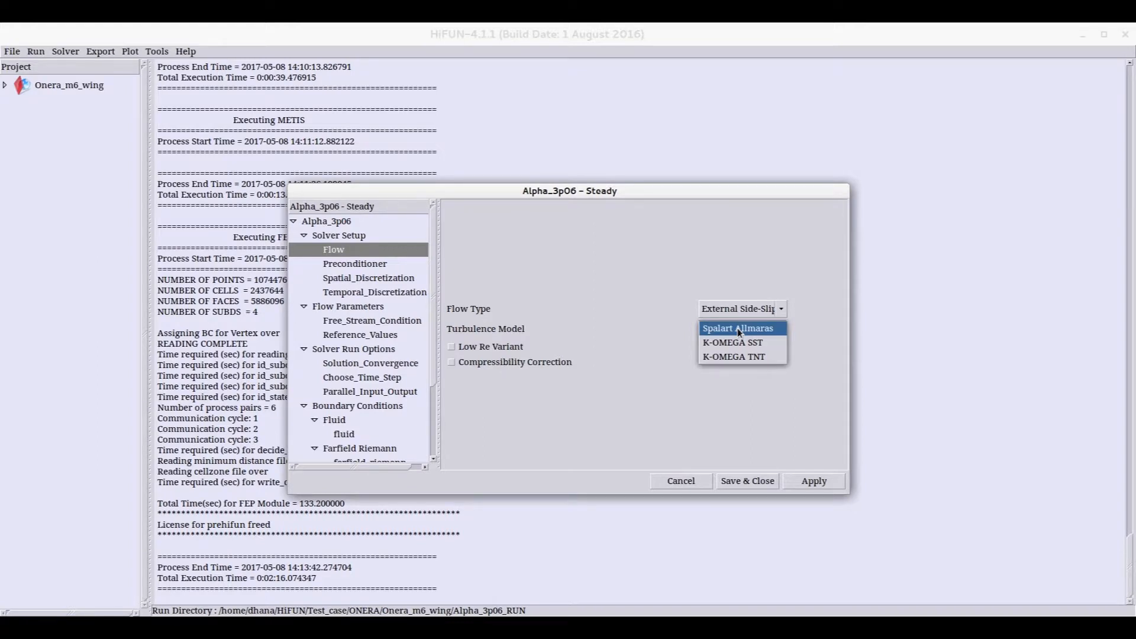
{"action": "left_click", "coordinate": [738, 329]}
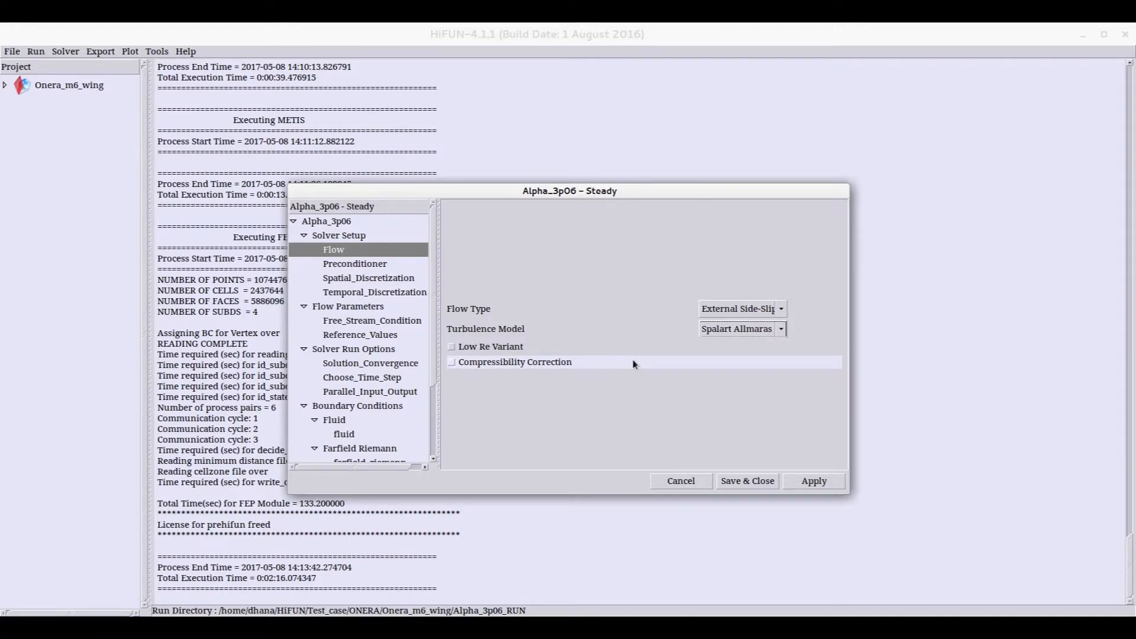
{"action": "left_click", "coordinate": [816, 481]}
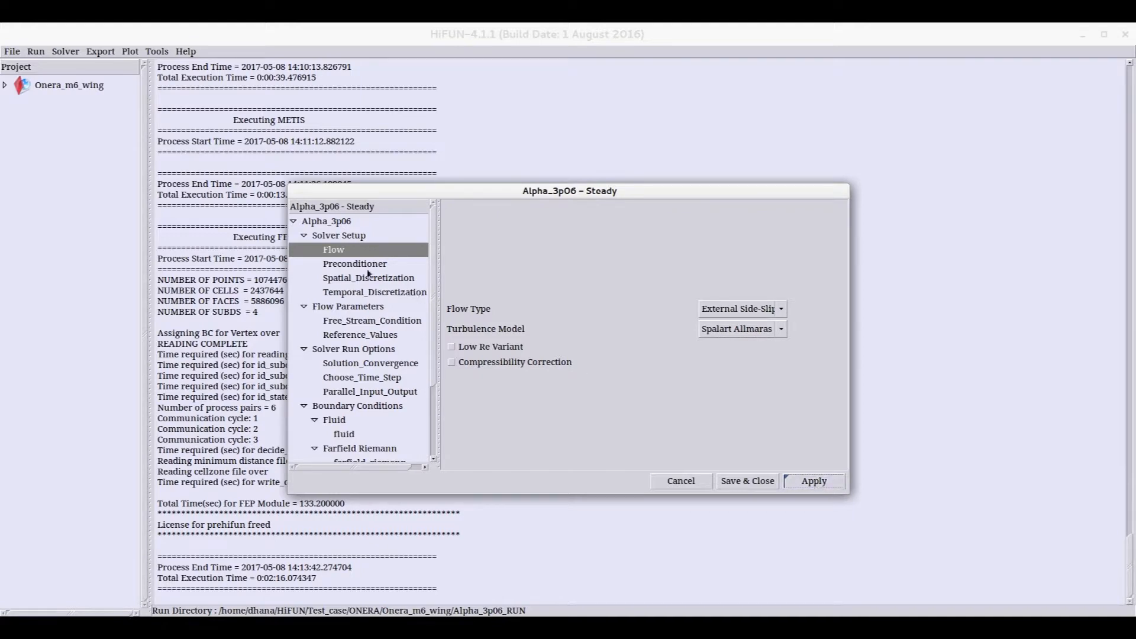
Apply the spatial discretization with the Roe inviscid scheme and Second Order accuracy, and accept the Implicit-SGS temporal discretization settings
{"action": "left_click", "coordinate": [351, 264]}
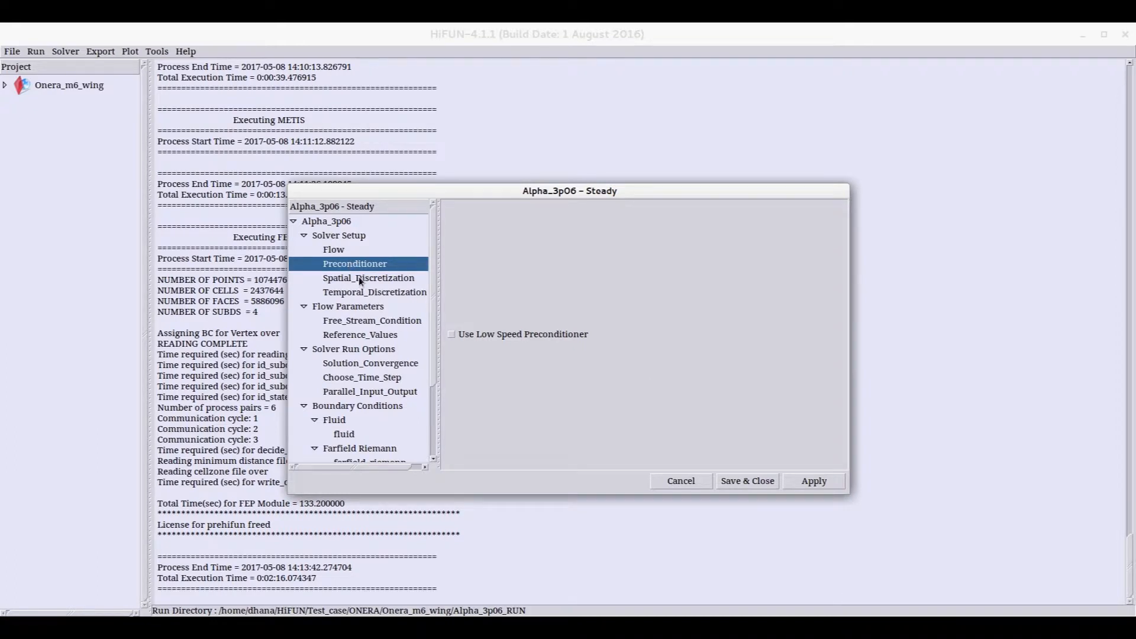
{"action": "left_click", "coordinate": [359, 278]}
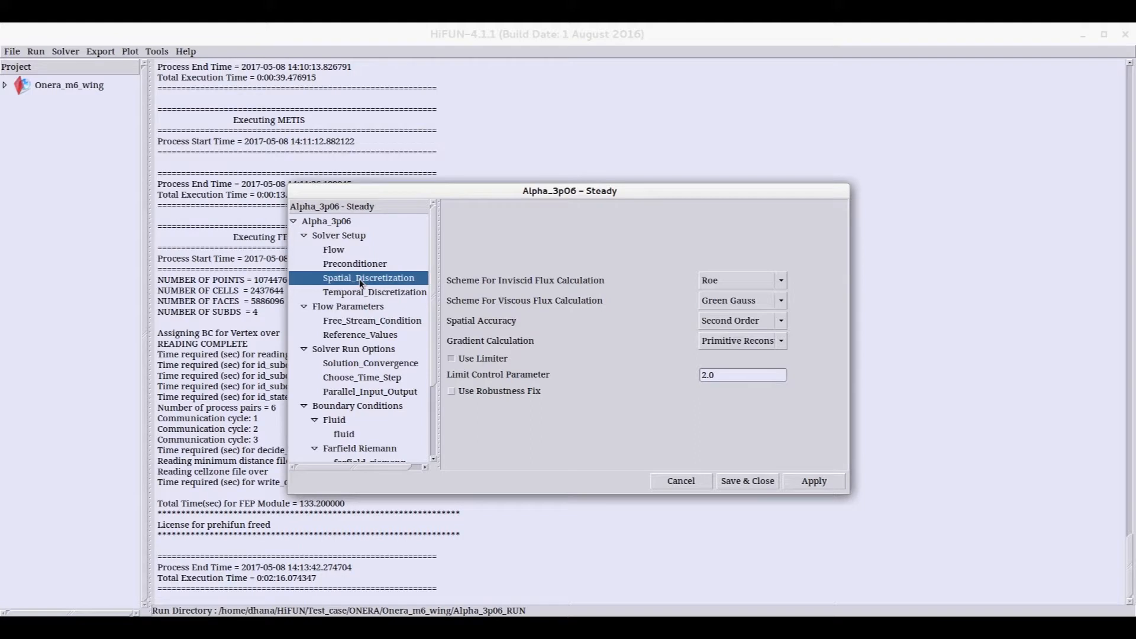
{"action": "left_click", "coordinate": [731, 281]}
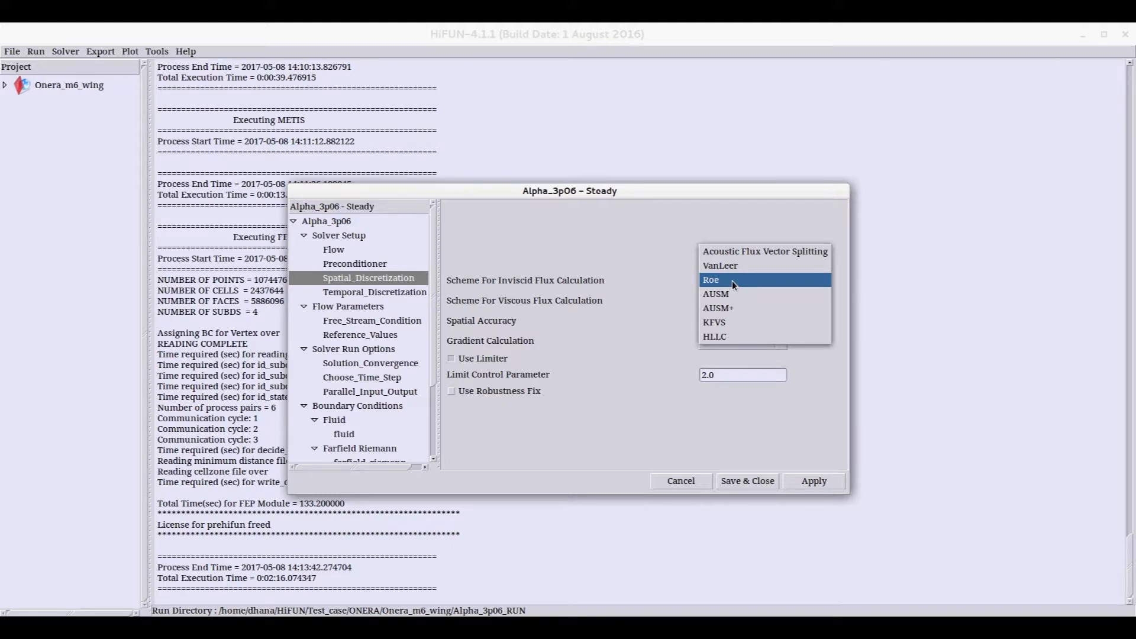
{"action": "left_click", "coordinate": [733, 281]}
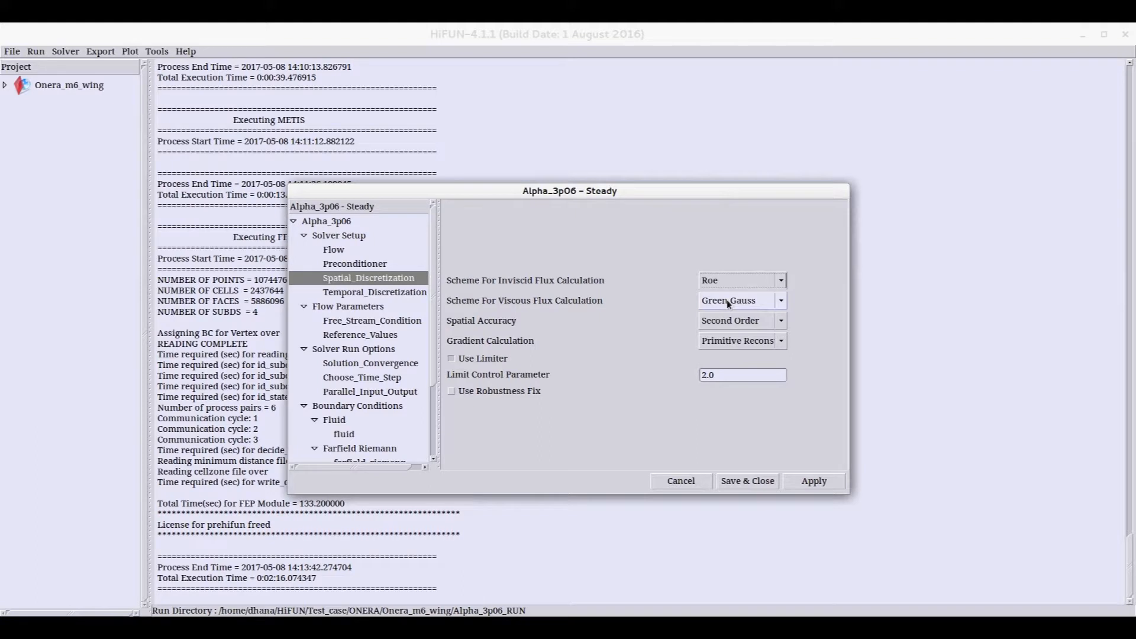
{"action": "left_click", "coordinate": [728, 320]}
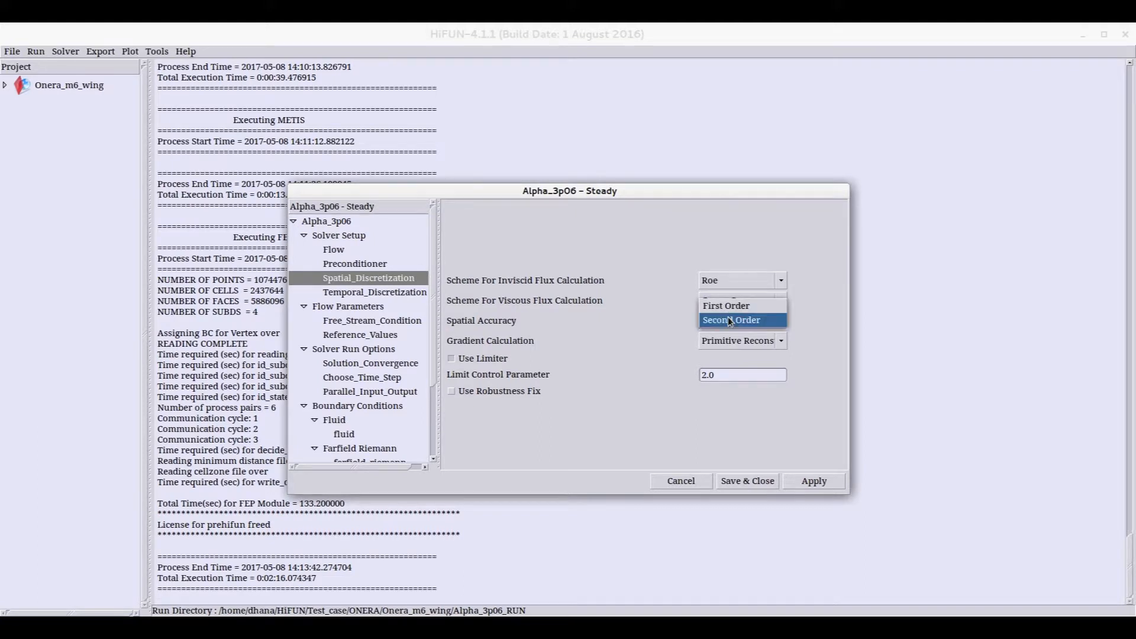
{"action": "left_click", "coordinate": [729, 321]}
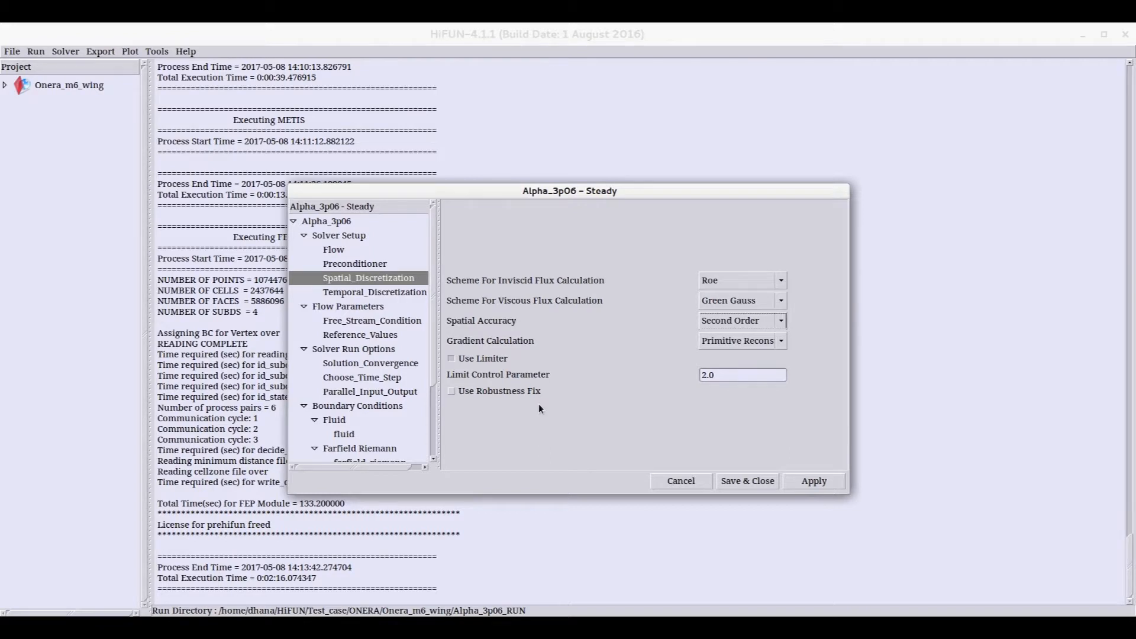
{"action": "left_click", "coordinate": [815, 481]}
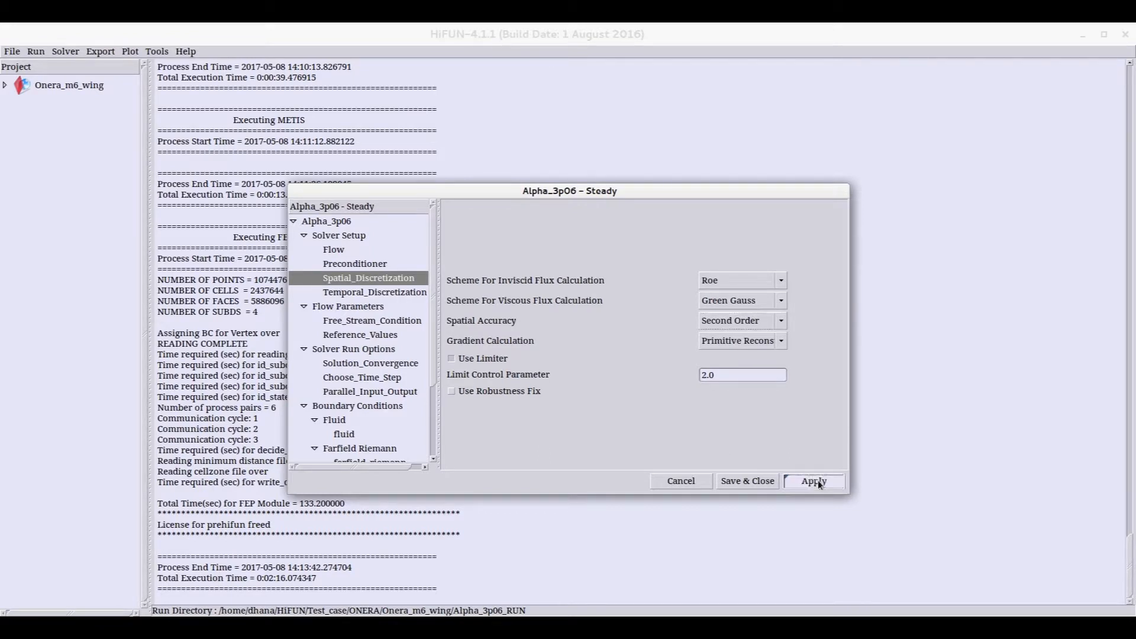
{"action": "left_click", "coordinate": [371, 293]}
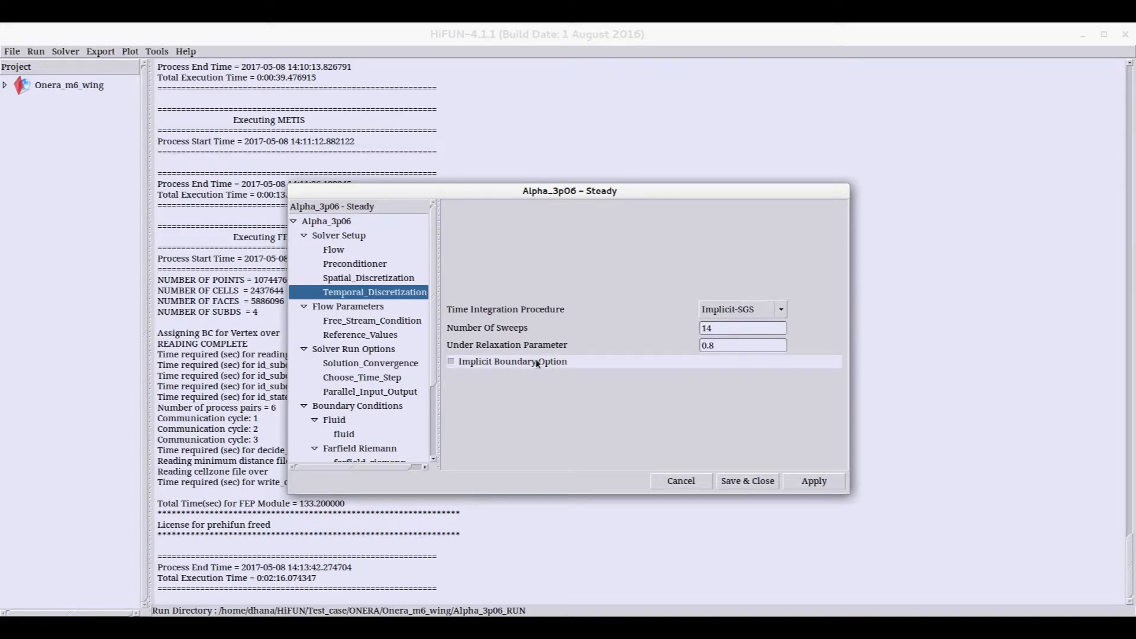
{"action": "left_click", "coordinate": [805, 481]}
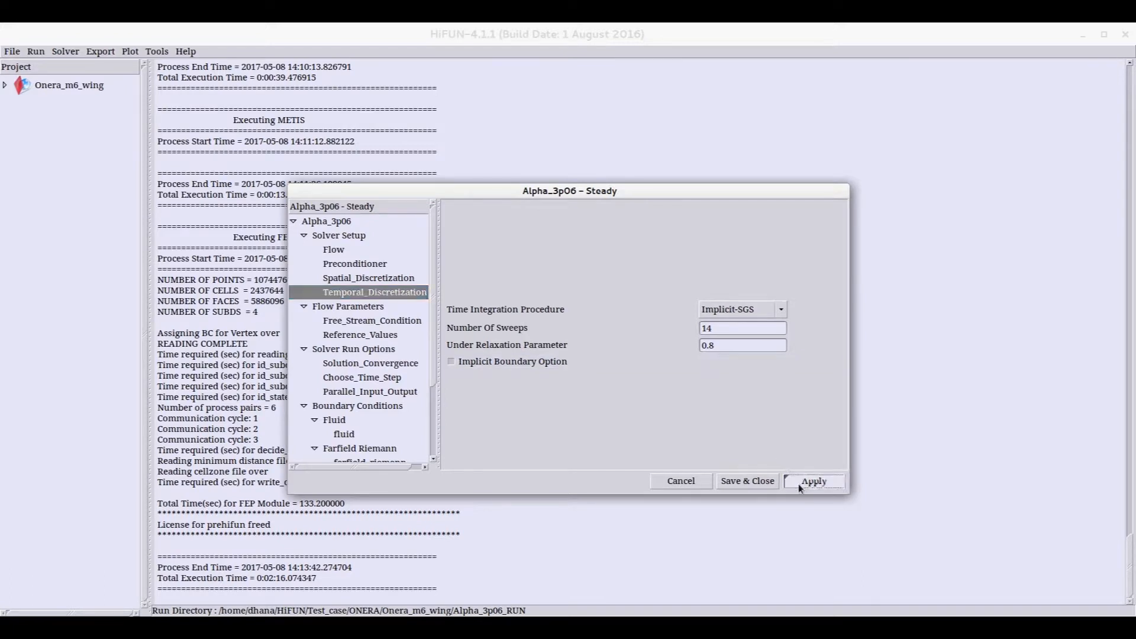
Set the free stream flow direction to X-Y-Z, the Mach number to 0.84 and the angle of attack to 3.06 degrees
{"action": "left_click", "coordinate": [367, 322]}
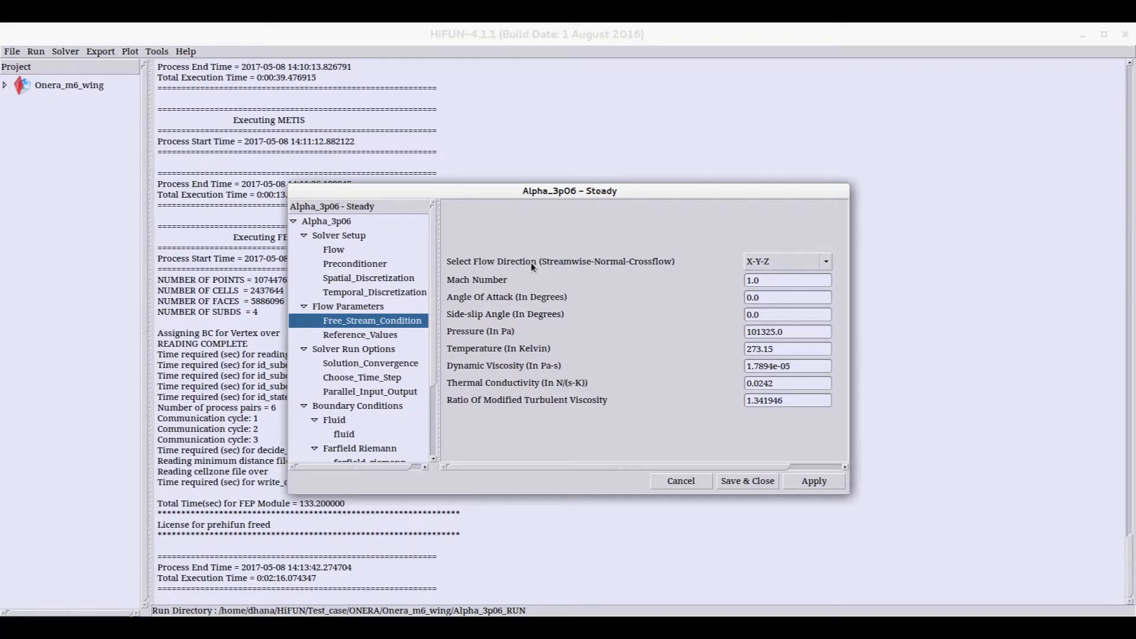
{"action": "left_click", "coordinate": [766, 261]}
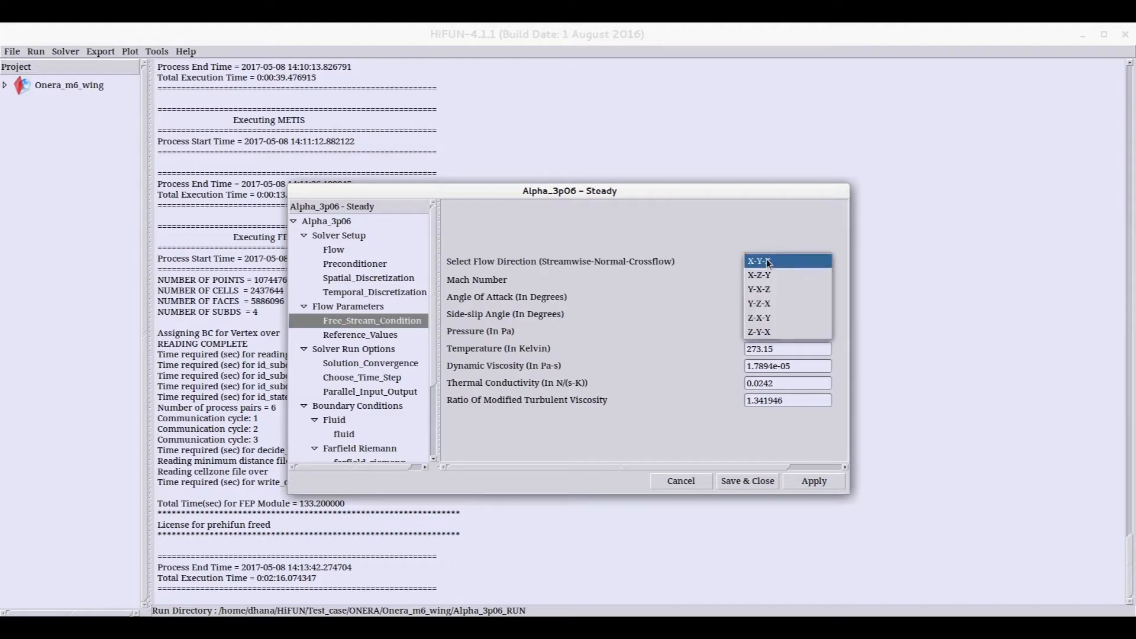
{"action": "left_click", "coordinate": [766, 261]}
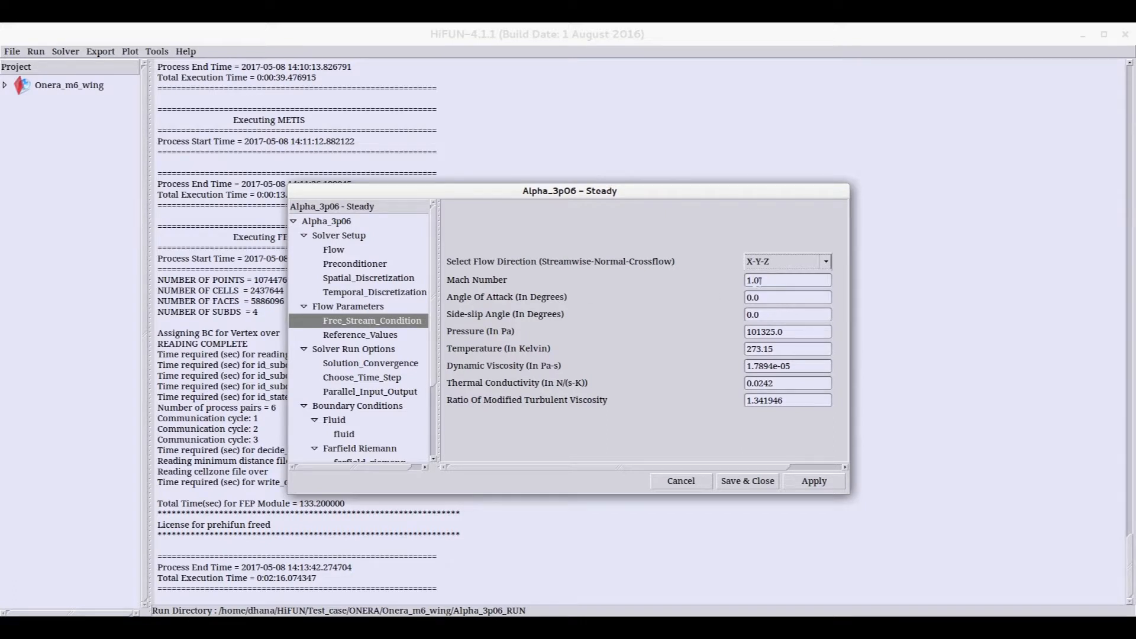
{"action": "double_click", "coordinate": [753, 280]}
{"action": "type", "text": "0.84"}
{"action": "key", "text": "Tab"}
{"action": "type", "text": "3.06"}
Set free stream pressure to 56913.16 Pa, dynamic viscosity to 1.7238e-05 and thermal conductivity to 0.02408, and apply the free stream conditions
{"action": "left_click_drag", "start_coordinate": [792, 332], "coordinate": [716, 329]}
{"action": "type", "text": "56913.16"}
{"action": "left_click", "coordinate": [775, 366]}
{"action": "key", "text": "BackSpace"}
{"action": "key", "text": "BackSpace"}
{"action": "key", "text": "BackSpace"}
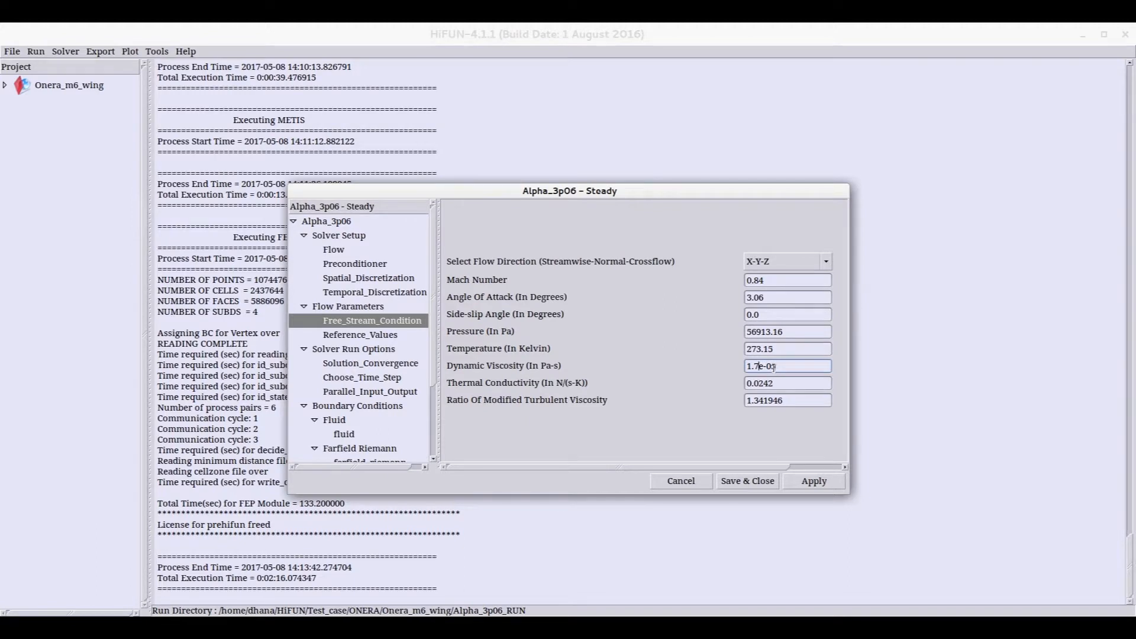
{"action": "type", "text": "238"}
{"action": "left_click", "coordinate": [787, 384]}
{"action": "key", "text": "BackSpace"}
{"action": "key", "text": "BackSpace"}
{"action": "type", "text": "408"}
{"action": "left_click", "coordinate": [809, 400]}
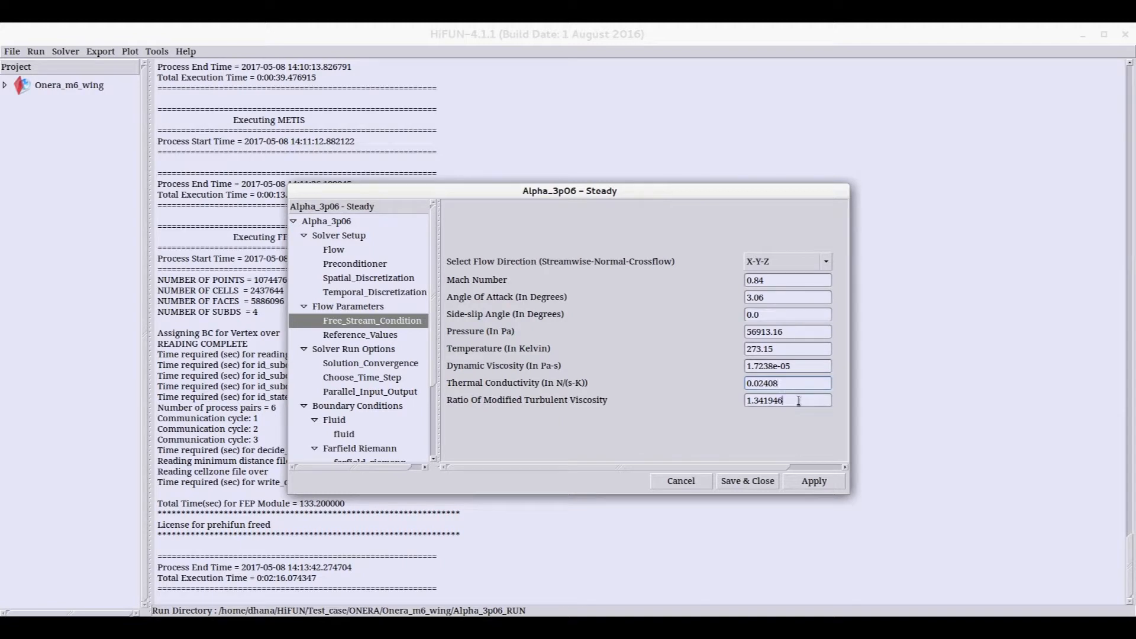
{"action": "left_click", "coordinate": [814, 481]}
Set the reference pressure to 56913.16 Pa in the reference values and apply it
{"action": "left_click", "coordinate": [359, 336]}
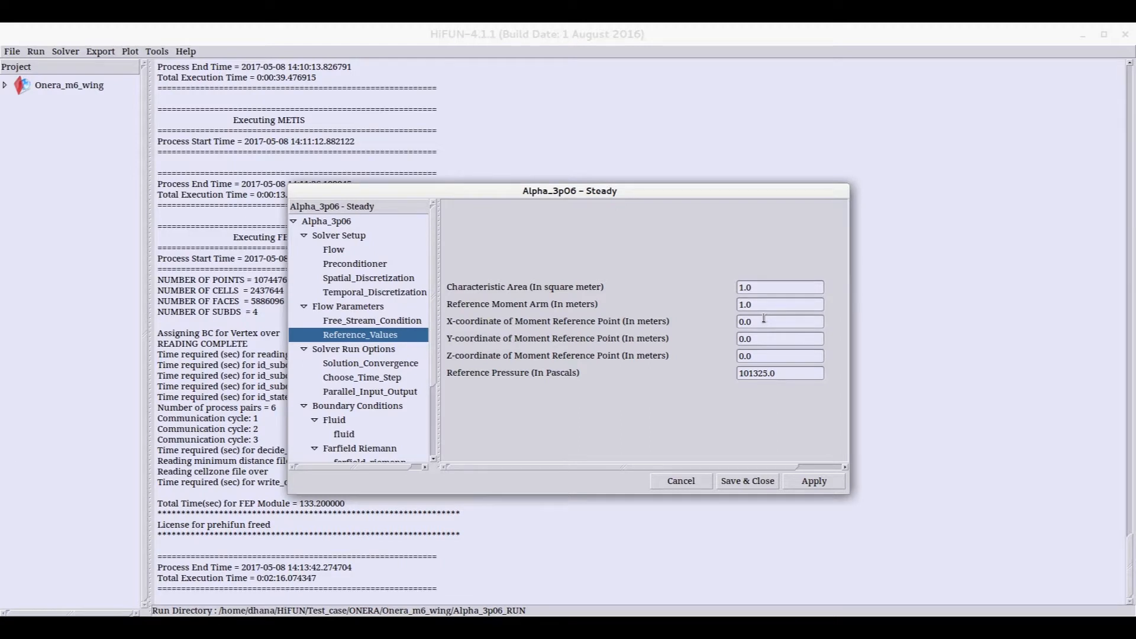
{"action": "left_click_drag", "start_coordinate": [796, 373], "coordinate": [711, 368]}
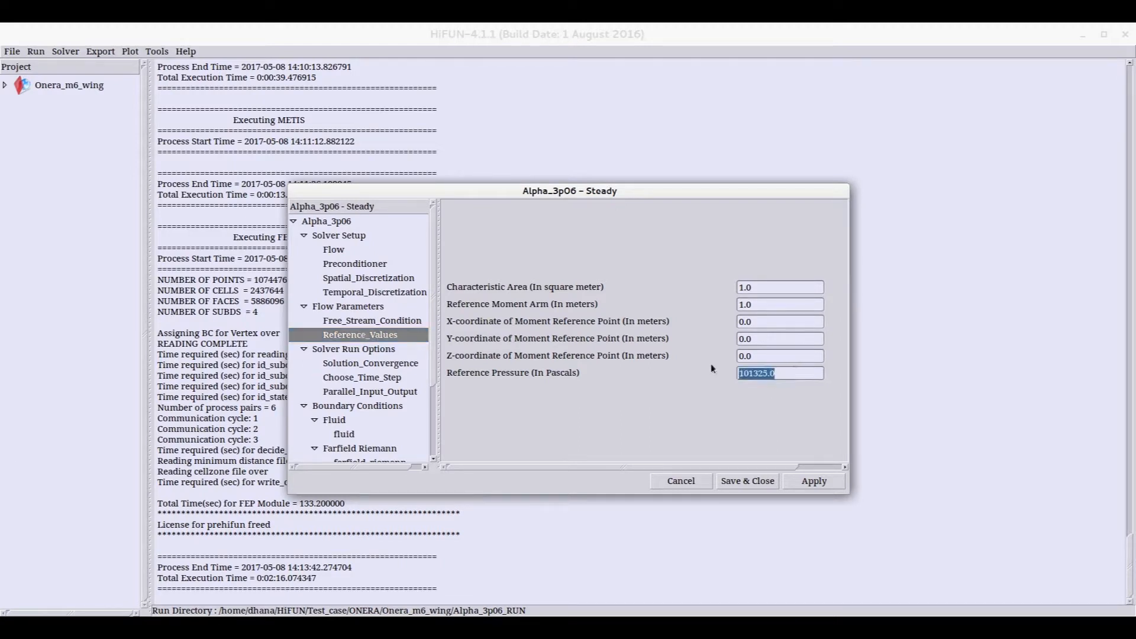
{"action": "type", "text": "56913.16"}
{"action": "left_click", "coordinate": [814, 482]}
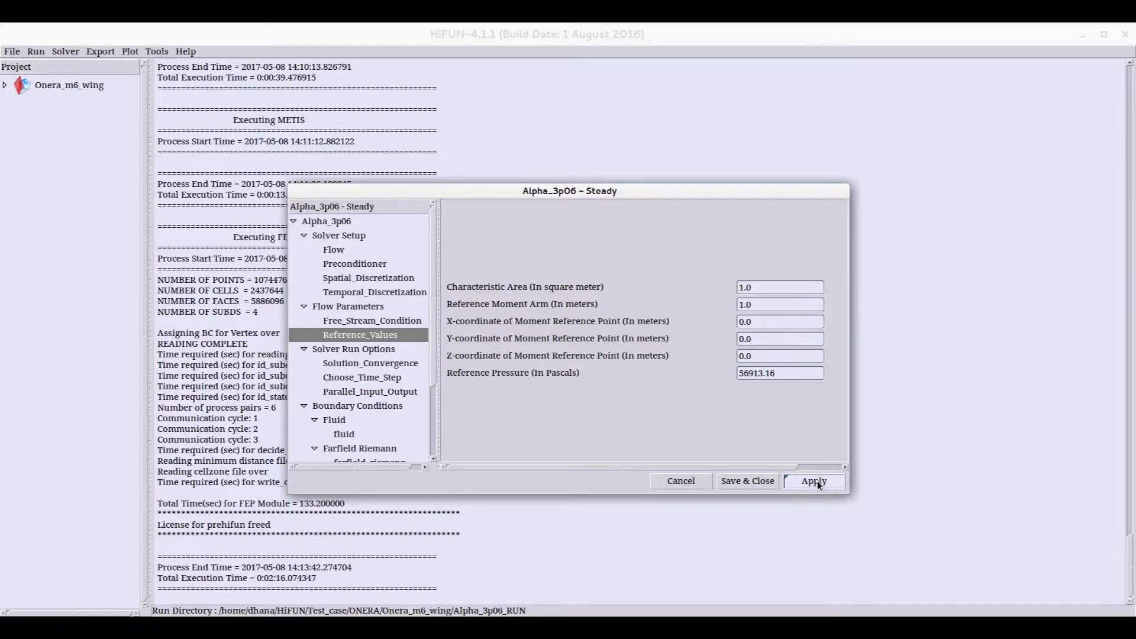
Apply the solution convergence options with a Free Stream solver start and a minimum residue of 1e-10
{"action": "left_click", "coordinate": [363, 350]}
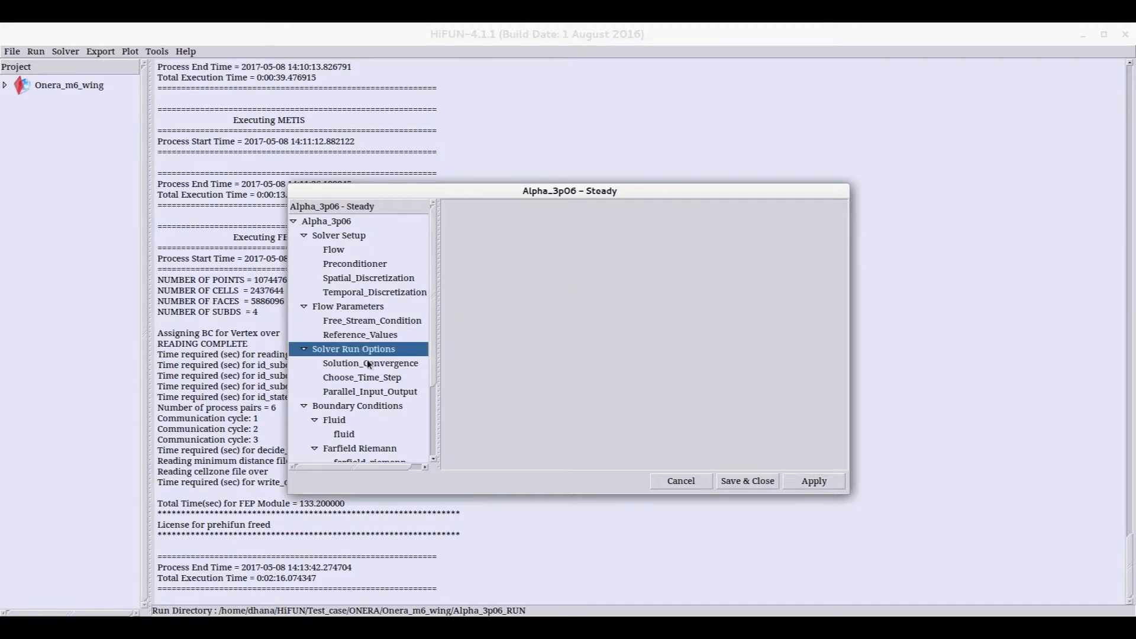
{"action": "left_click", "coordinate": [368, 367]}
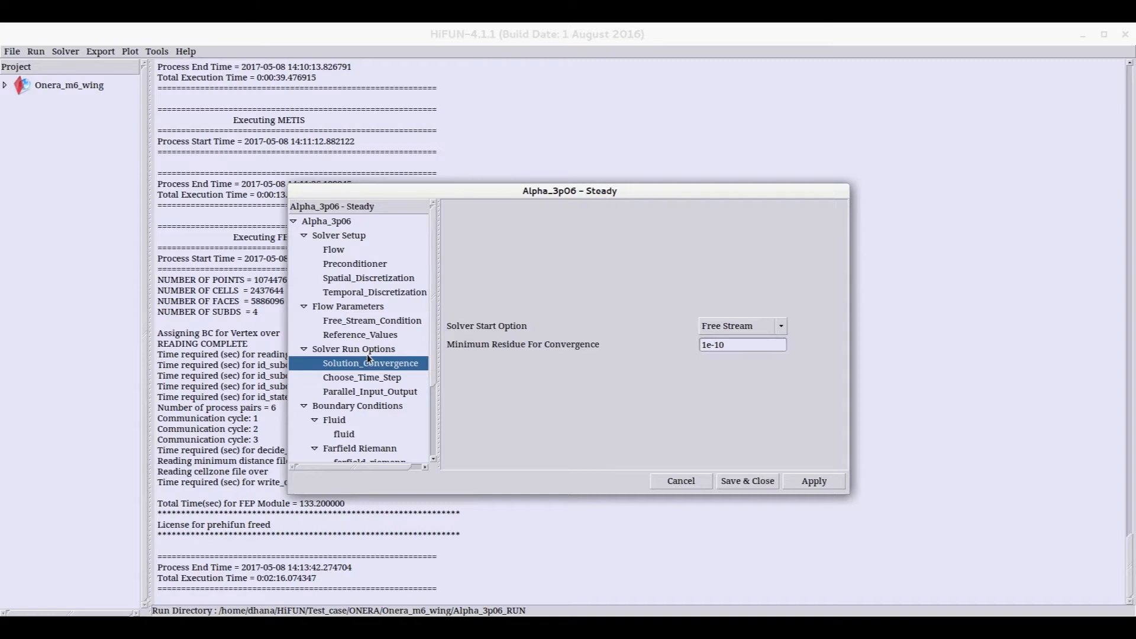
{"action": "scroll", "coordinate": [367, 354], "scroll_direction": "down", "scroll_amount": 1}
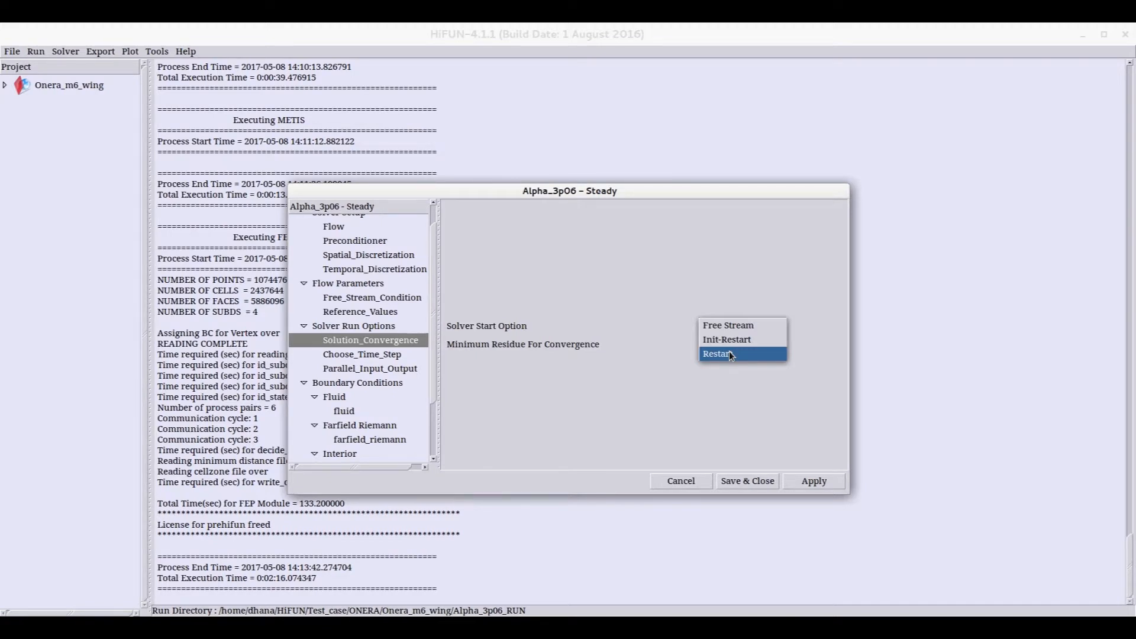
{"action": "left_click", "coordinate": [723, 326]}
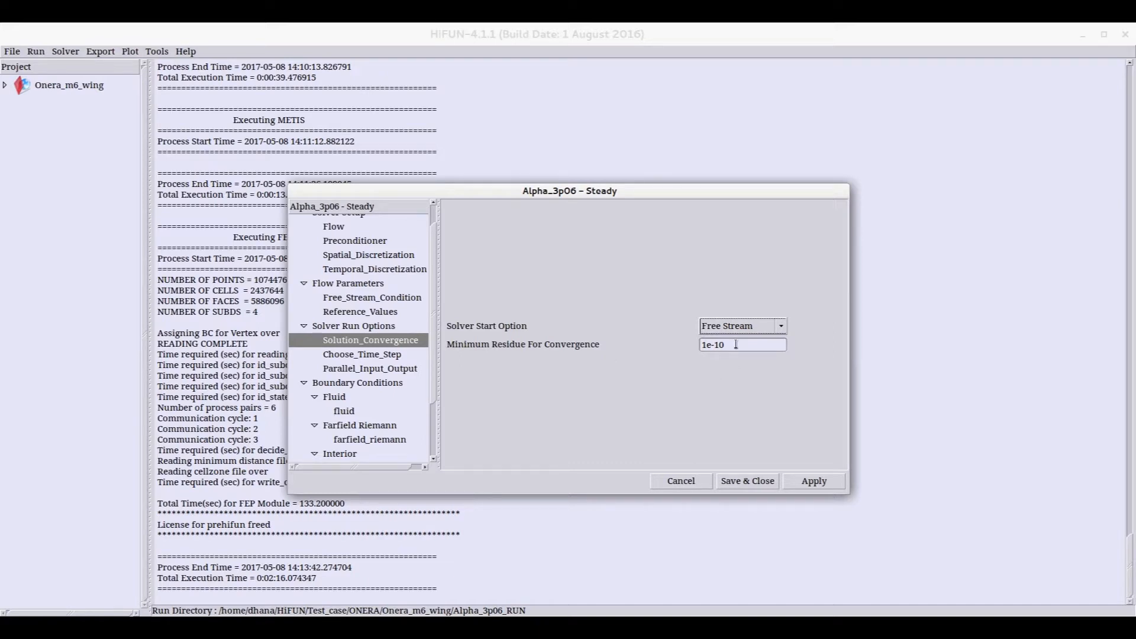
{"action": "left_click", "coordinate": [814, 481]}
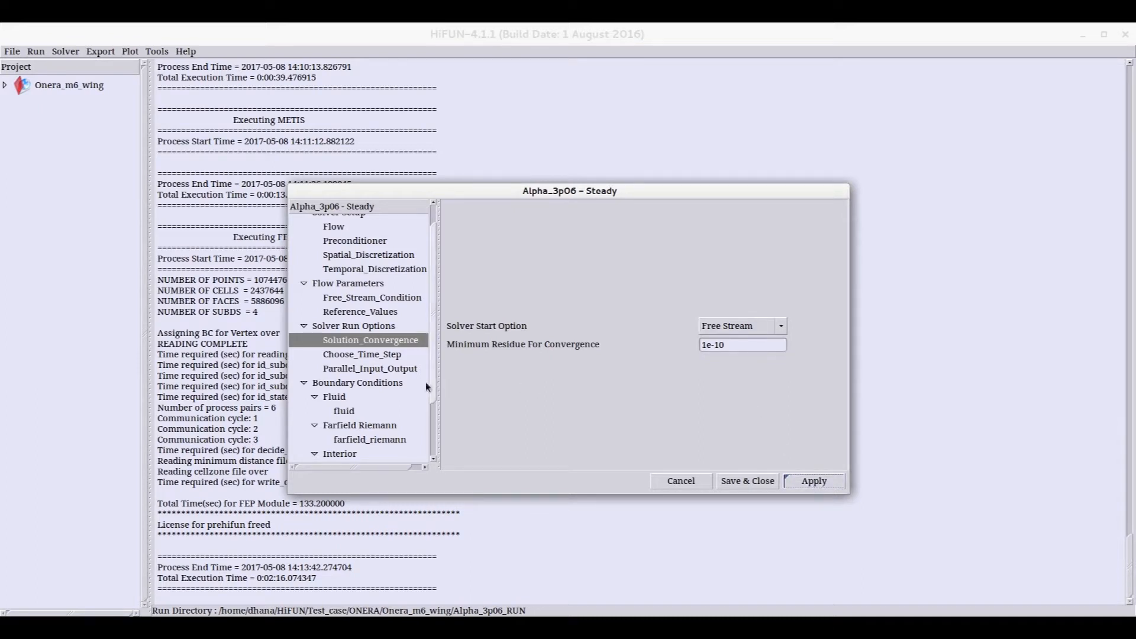
In the time step settings, end the first CFL ramping range at iteration 500 with a multiplication factor of 1.0
{"action": "left_click", "coordinate": [358, 357]}
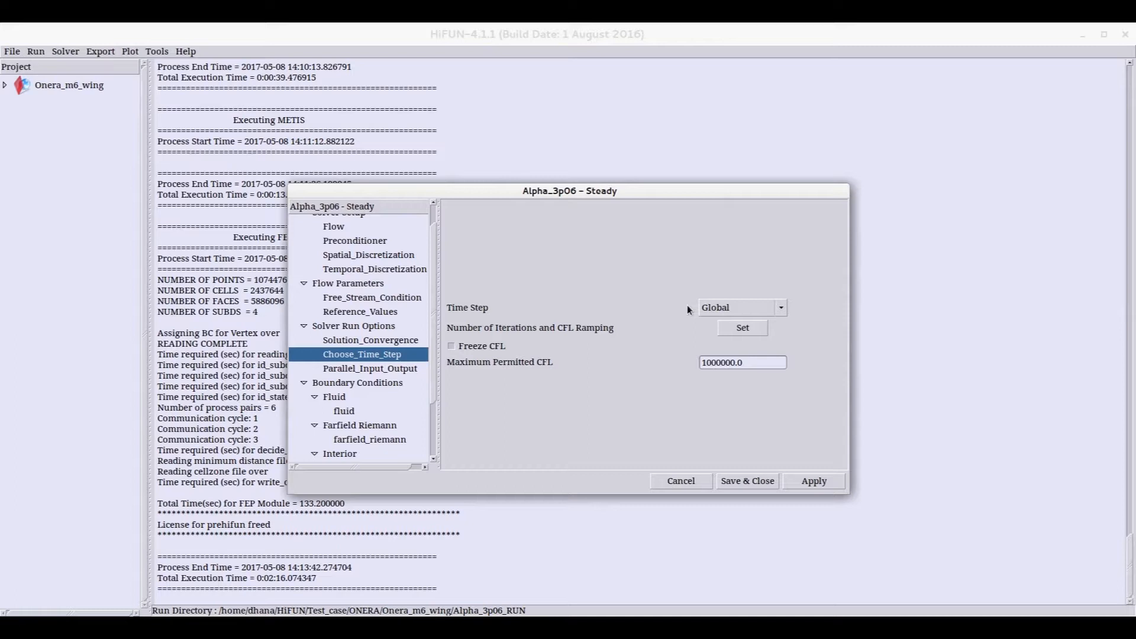
{"action": "left_click", "coordinate": [726, 334]}
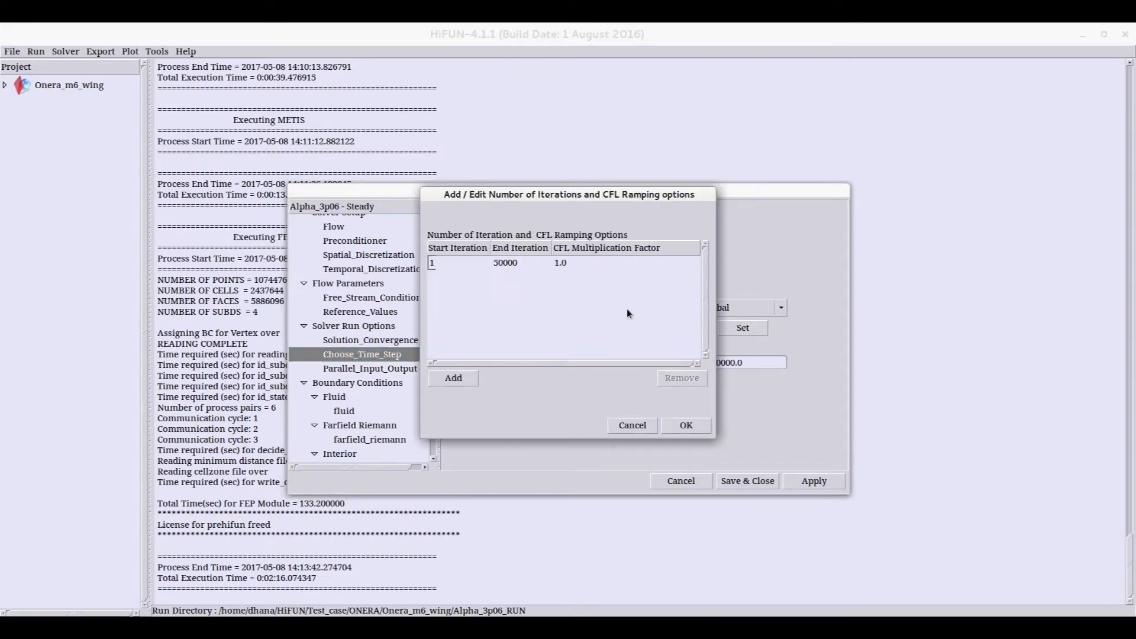
{"action": "double_click", "coordinate": [515, 263]}
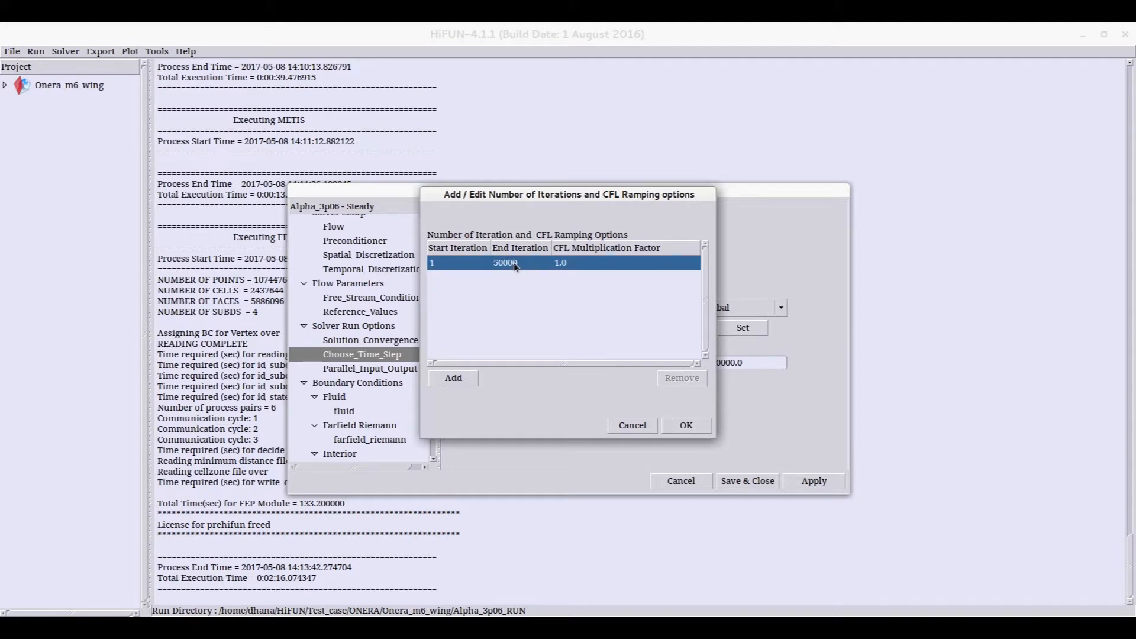
{"action": "type", "text": "500"}
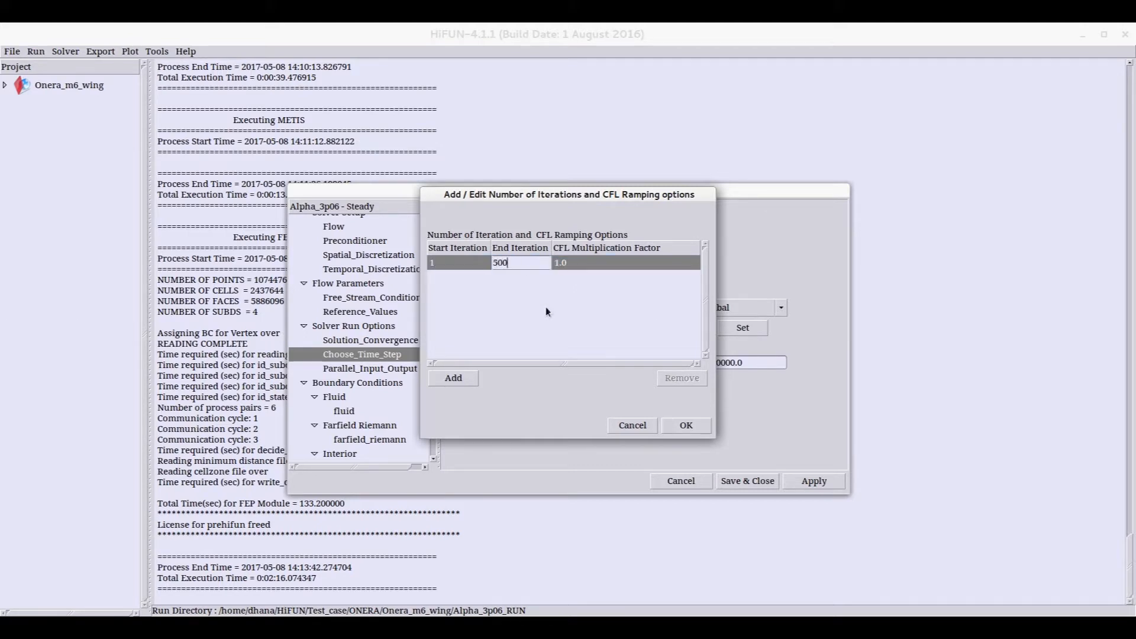
{"action": "left_click", "coordinate": [573, 267]}
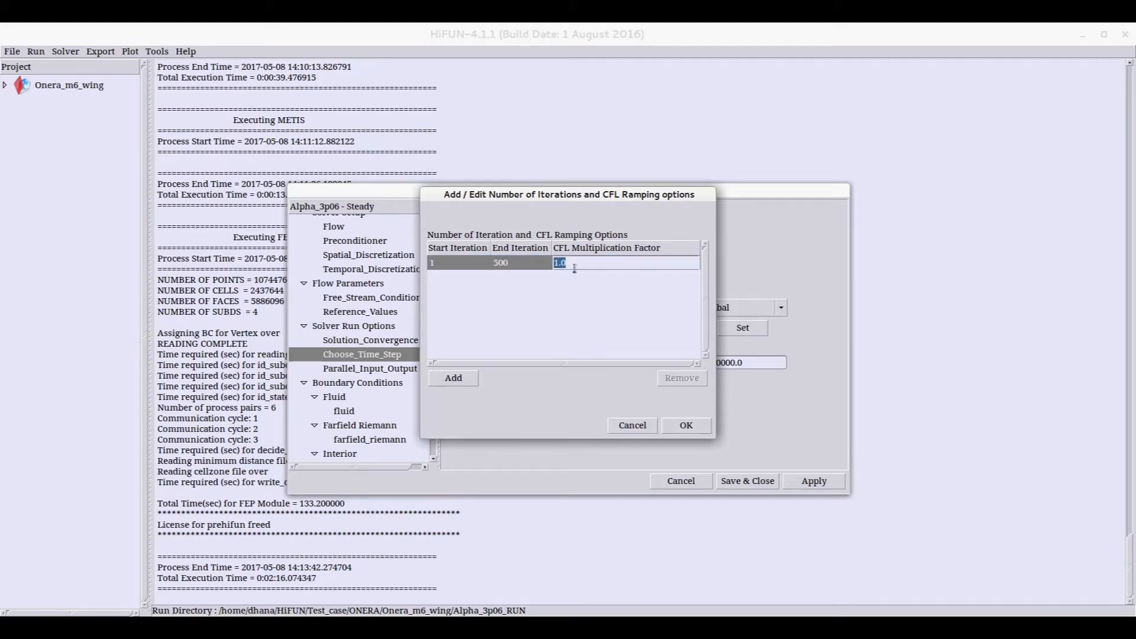
Add a second CFL ramping range ending at iteration 1000 with a multiplication factor of 3.0
{"action": "left_click", "coordinate": [465, 381]}
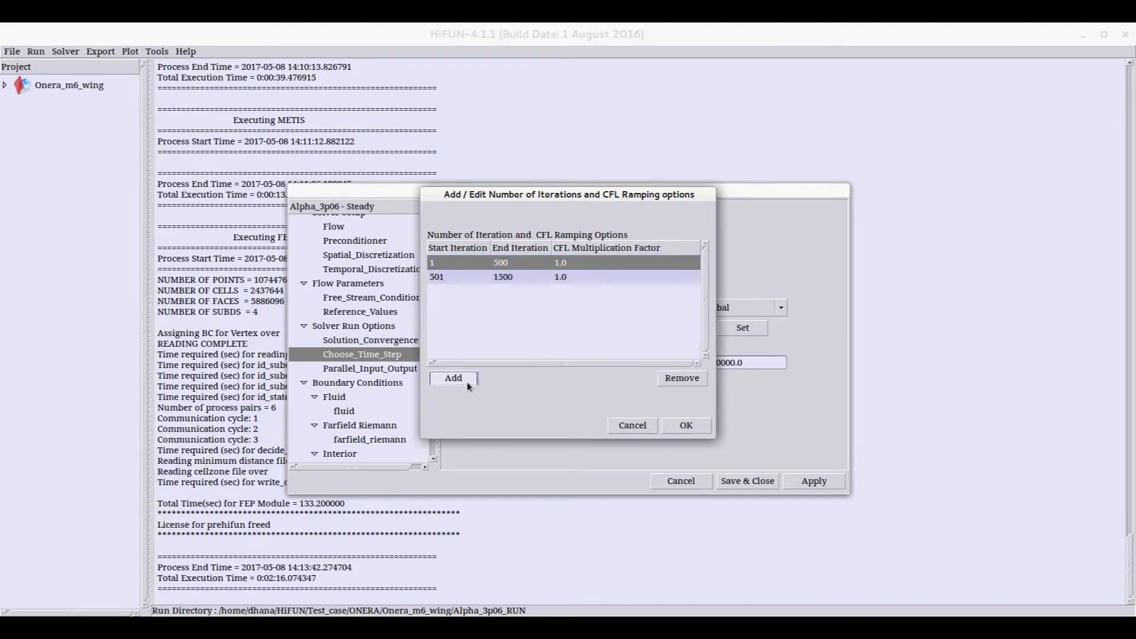
{"action": "double_click", "coordinate": [509, 276]}
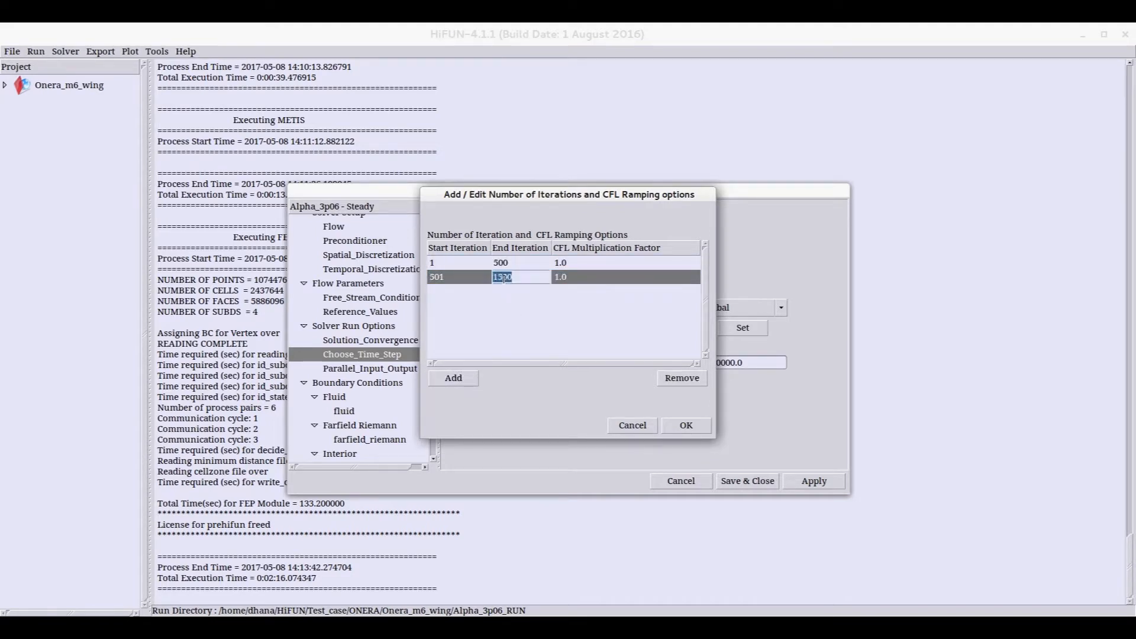
{"action": "type", "text": "1000"}
{"action": "double_click", "coordinate": [585, 276]}
{"action": "type", "text": "3."}
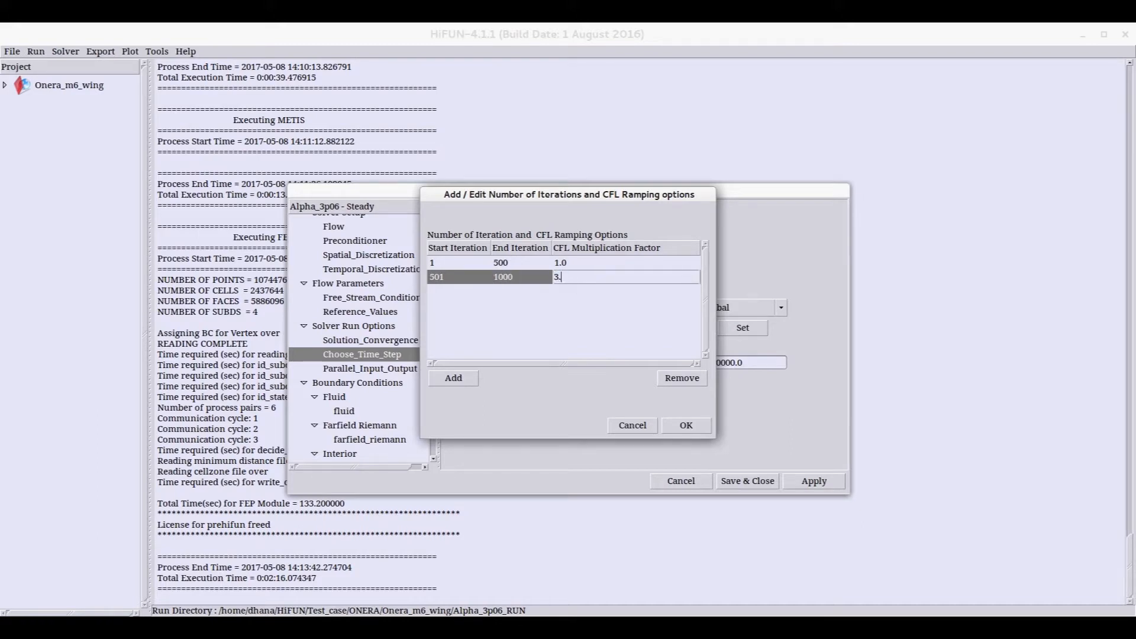
{"action": "type", "text": "0"}
{"action": "key", "text": "Return"}
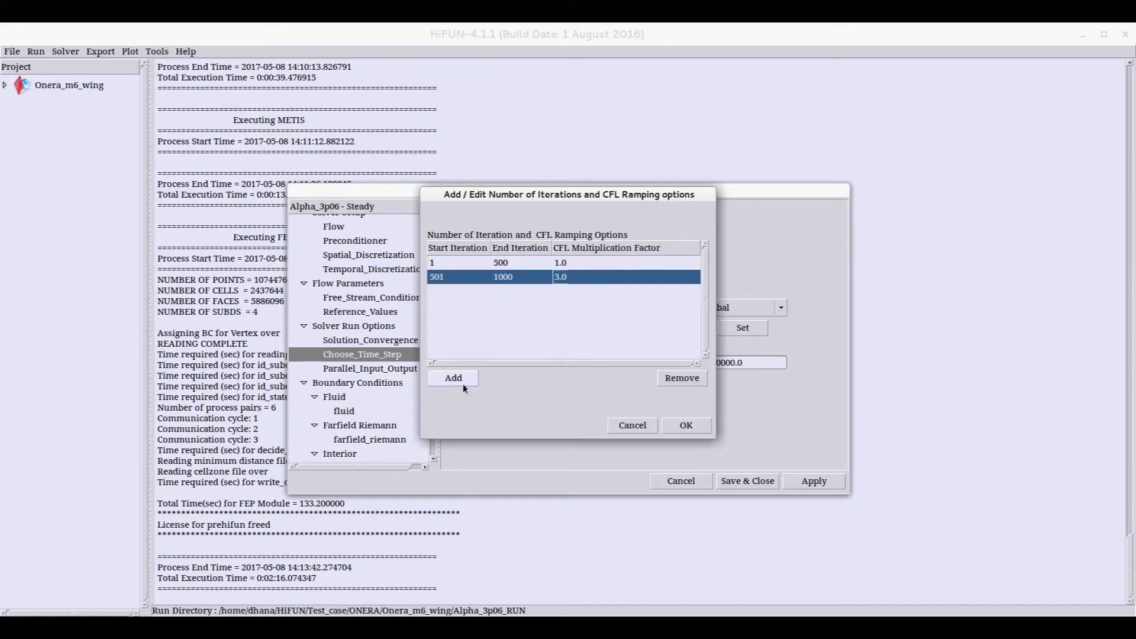
Add a third CFL ramping range ending at iteration 1500 with a multiplication factor of 5.0
{"action": "left_click", "coordinate": [463, 383]}
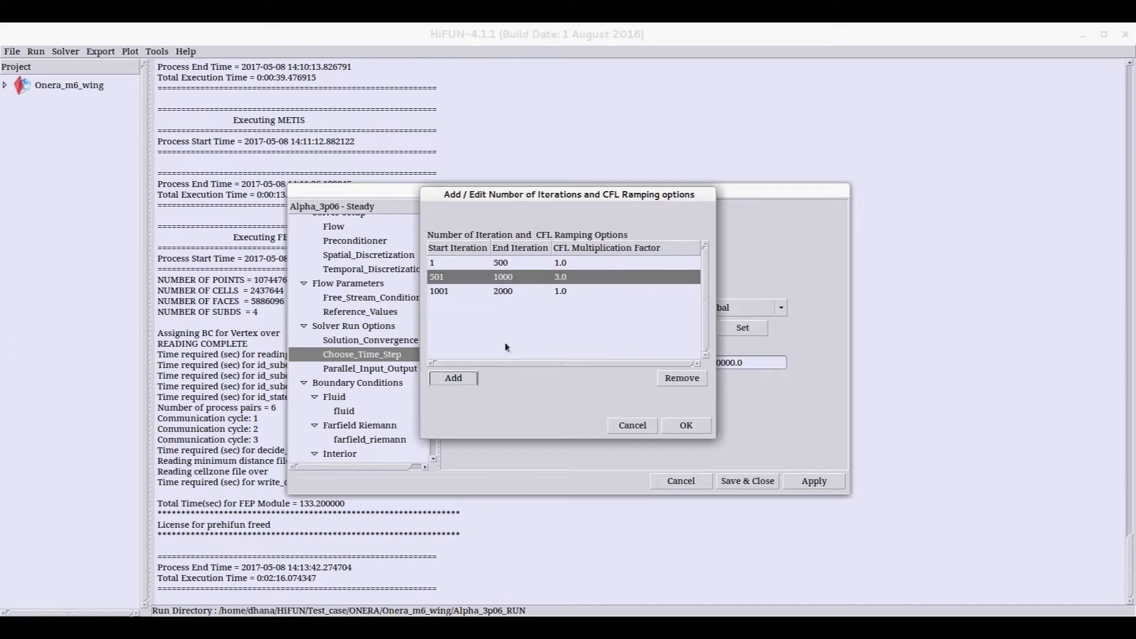
{"action": "left_click", "coordinate": [515, 290]}
{"action": "double_click", "coordinate": [515, 290]}
{"action": "type", "text": "1500"}
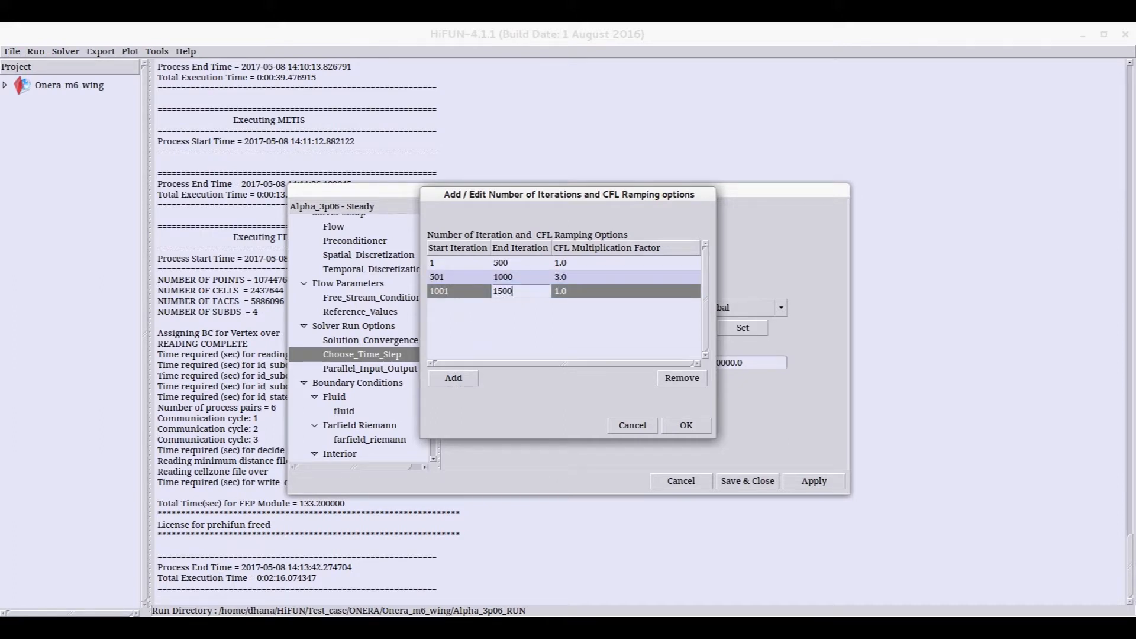
{"action": "double_click", "coordinate": [573, 291]}
{"action": "type", "text": "5.0"}
{"action": "key", "text": "Return"}
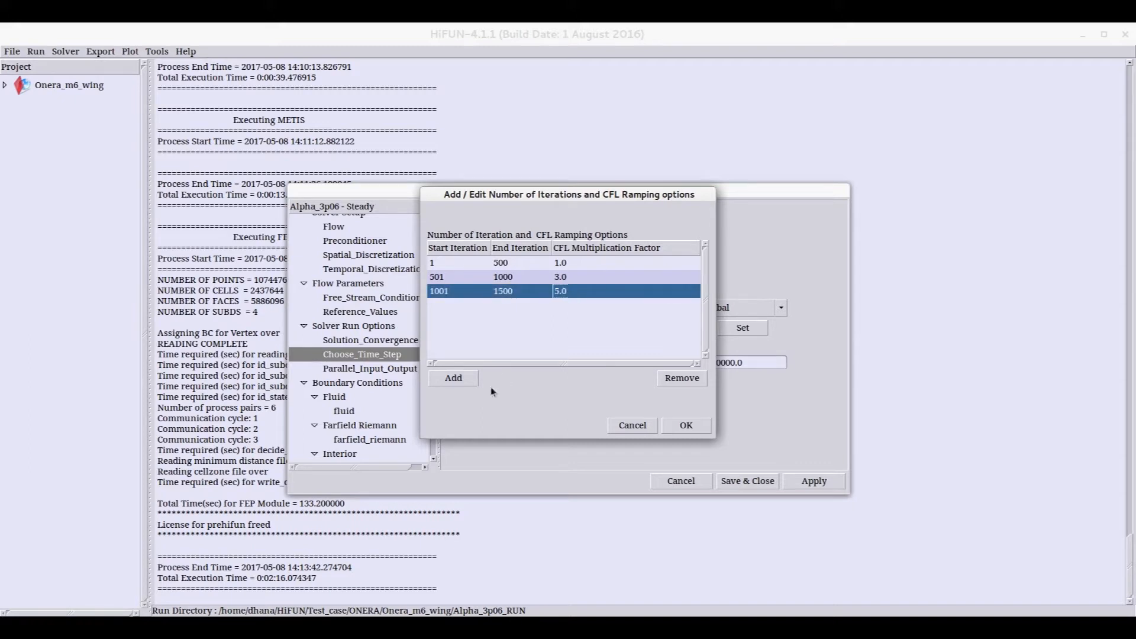
Add a fourth CFL ramping range ending at iteration 2000 with factor 10.0, and apply the time step settings
{"action": "left_click", "coordinate": [455, 378]}
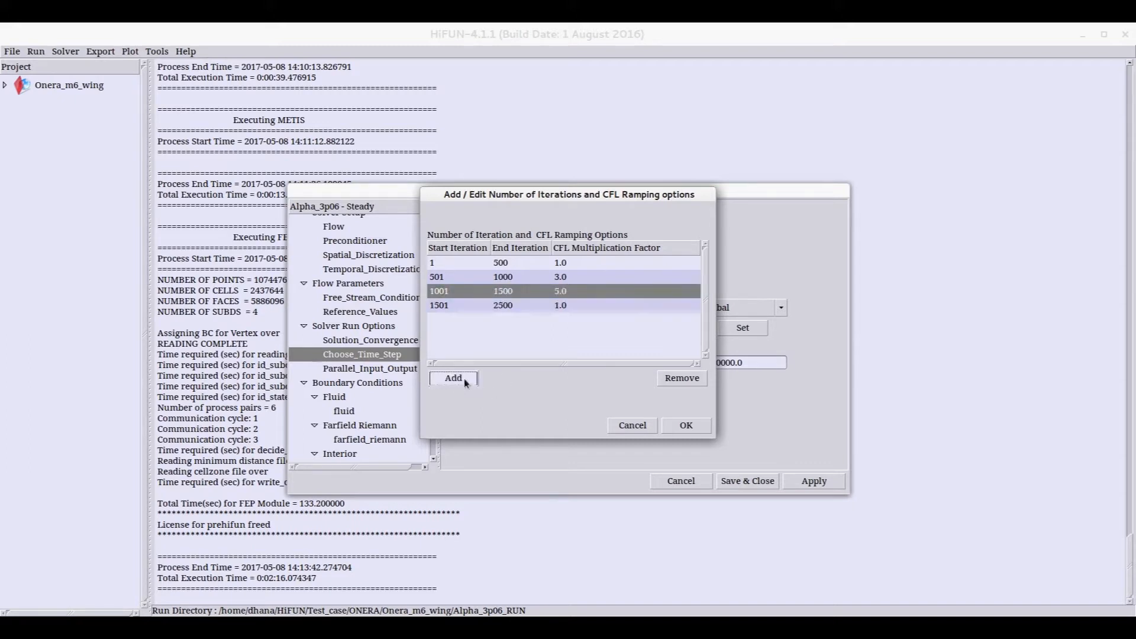
{"action": "double_click", "coordinate": [517, 305]}
{"action": "type", "text": "2000"}
{"action": "double_click", "coordinate": [577, 305]}
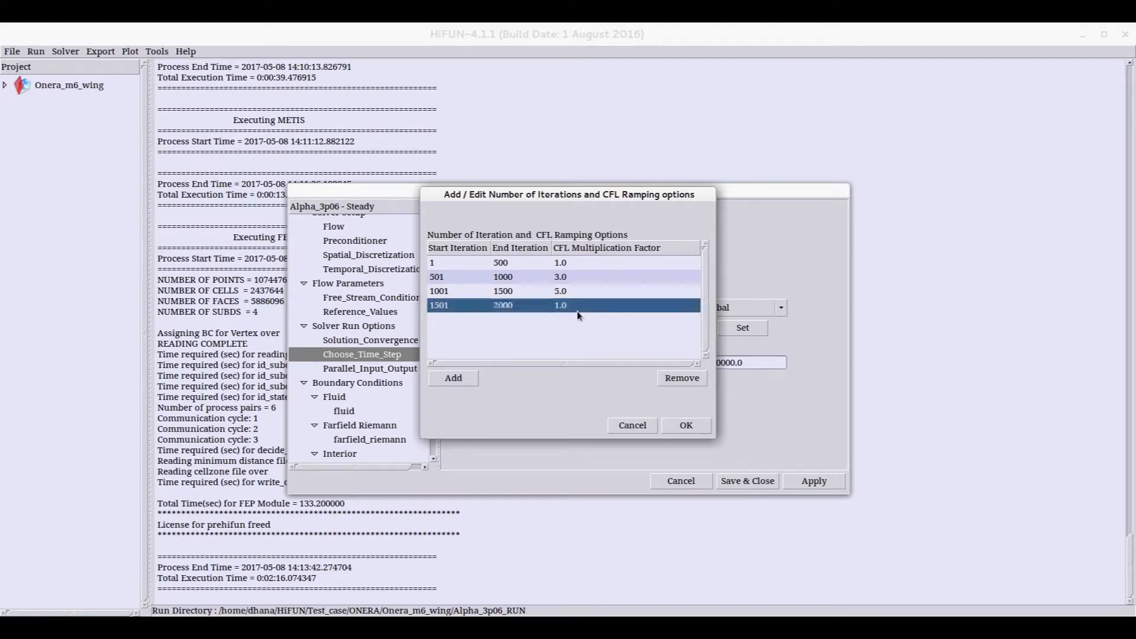
{"action": "type", "text": "10.0"}
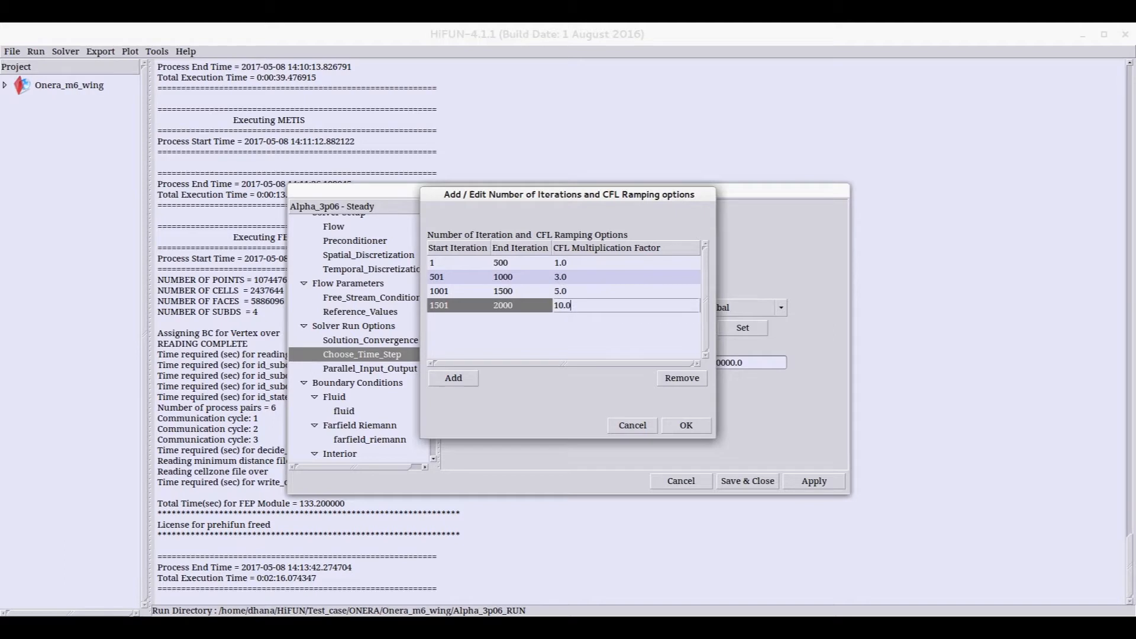
{"action": "left_click", "coordinate": [563, 335]}
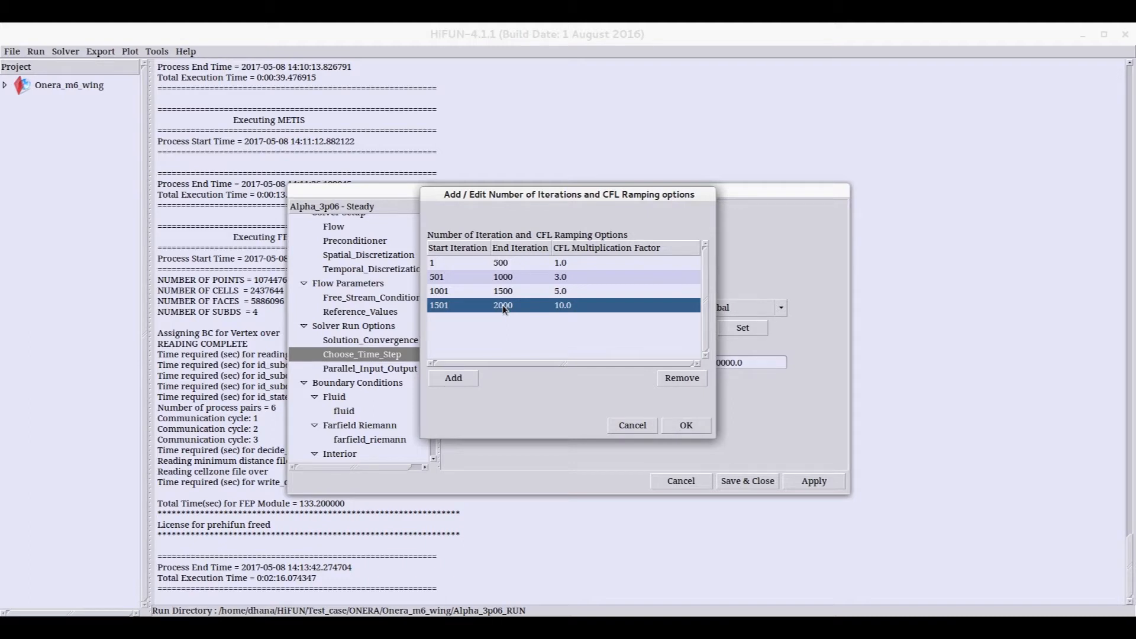
{"action": "left_click", "coordinate": [701, 426]}
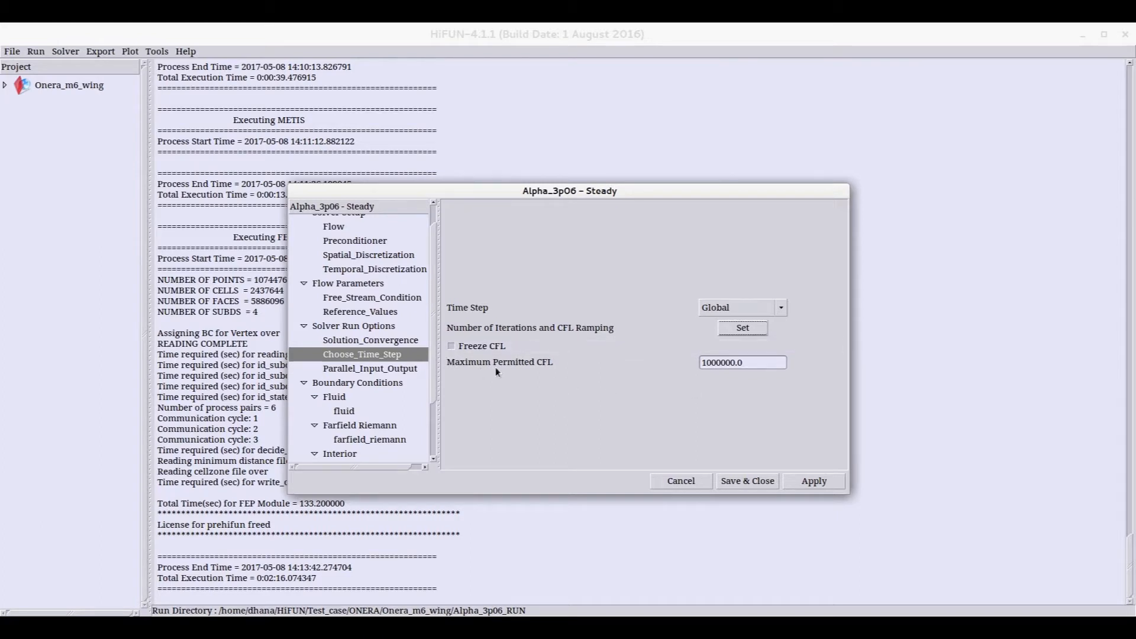
{"action": "left_click", "coordinate": [812, 482]}
In the parallel input/output options, accept the volume data write instance at iteration 0 and the preselected volume variables
{"action": "left_click", "coordinate": [375, 369]}
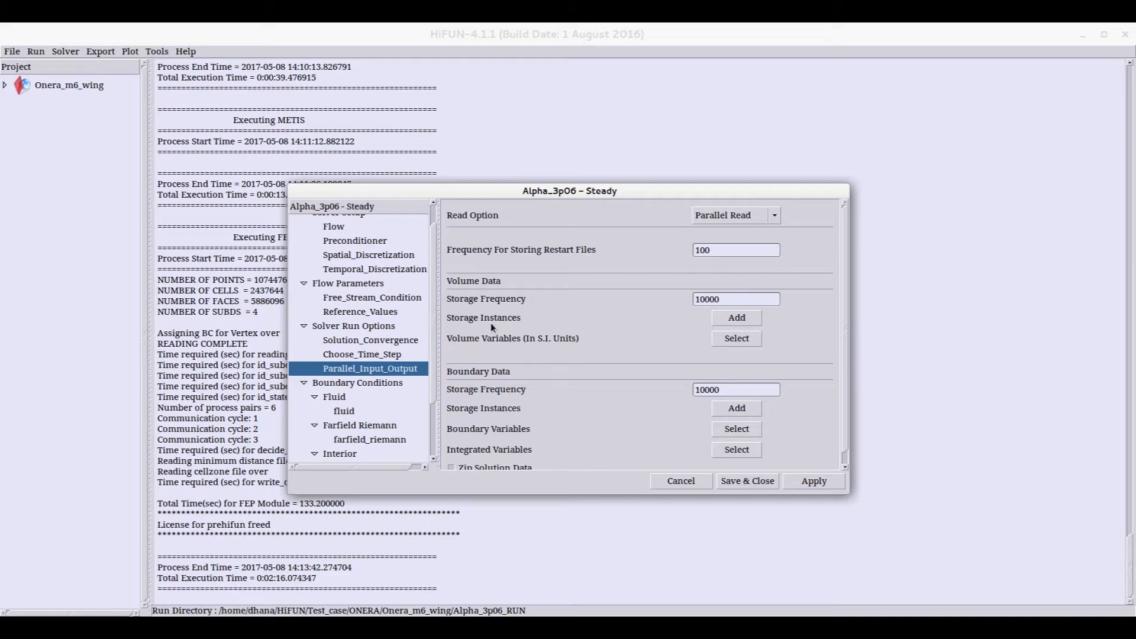
{"action": "left_click", "coordinate": [737, 319]}
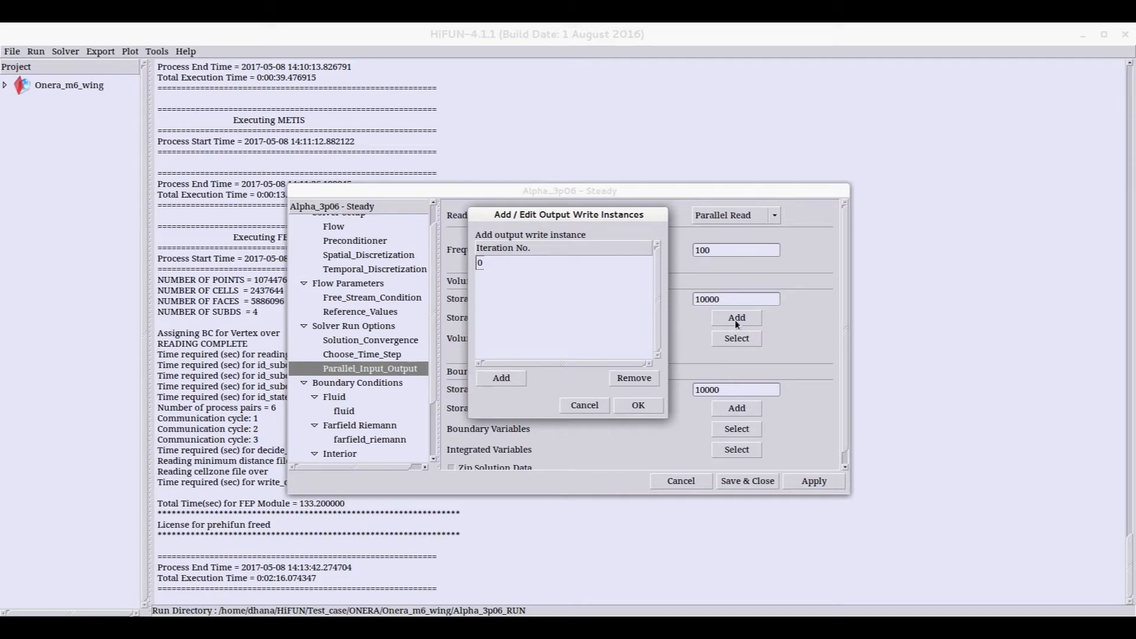
{"action": "left_click", "coordinate": [638, 406]}
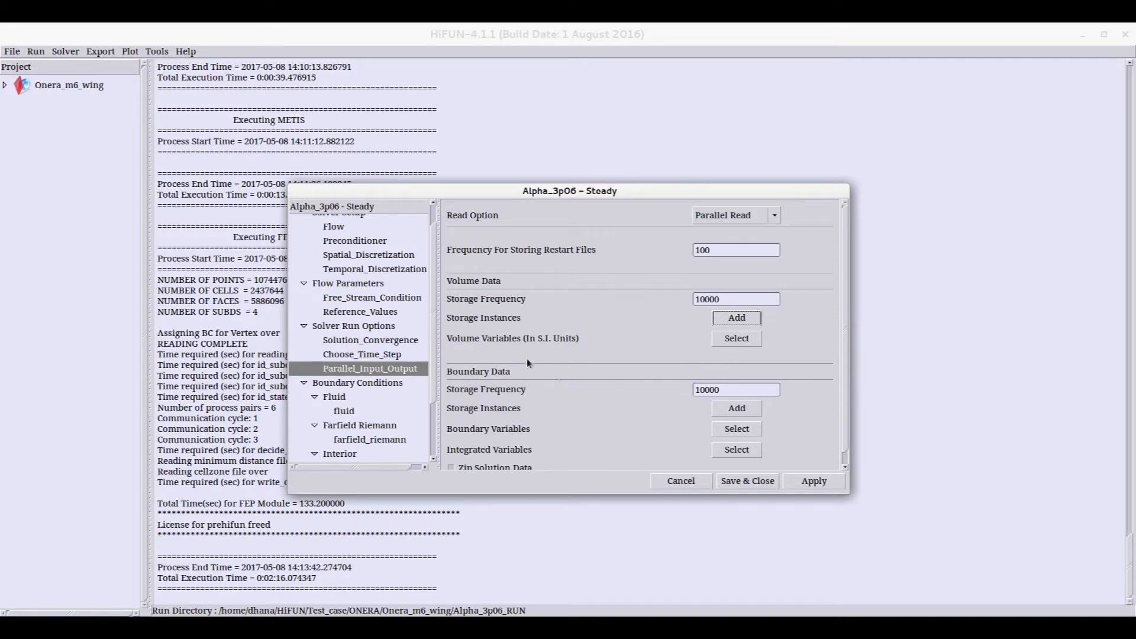
{"action": "left_click", "coordinate": [735, 340]}
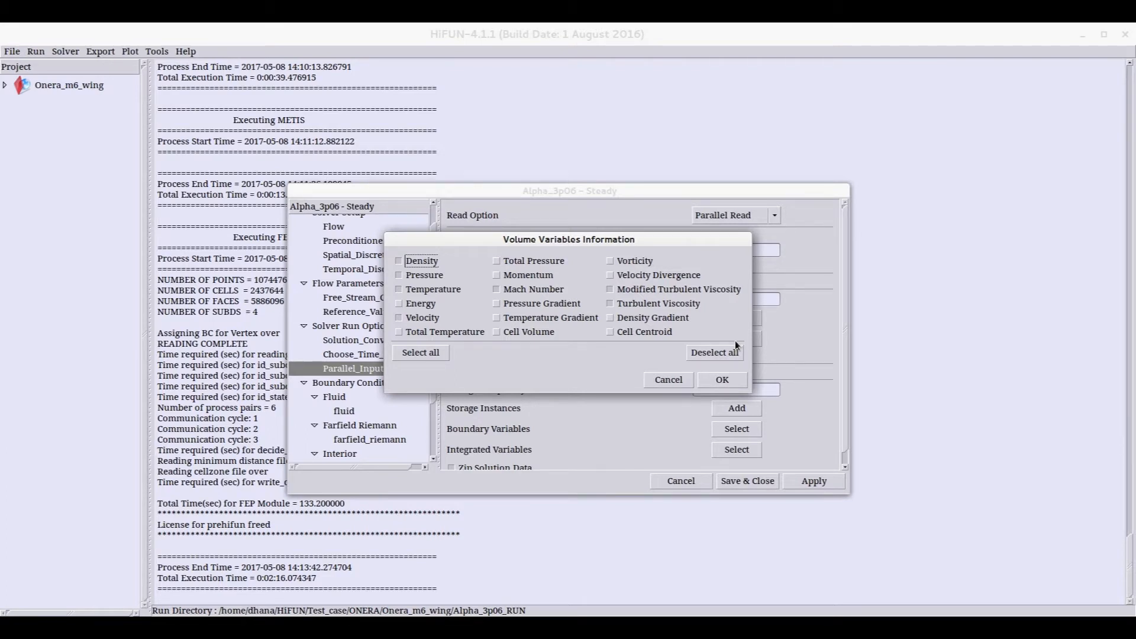
{"action": "left_click", "coordinate": [722, 378]}
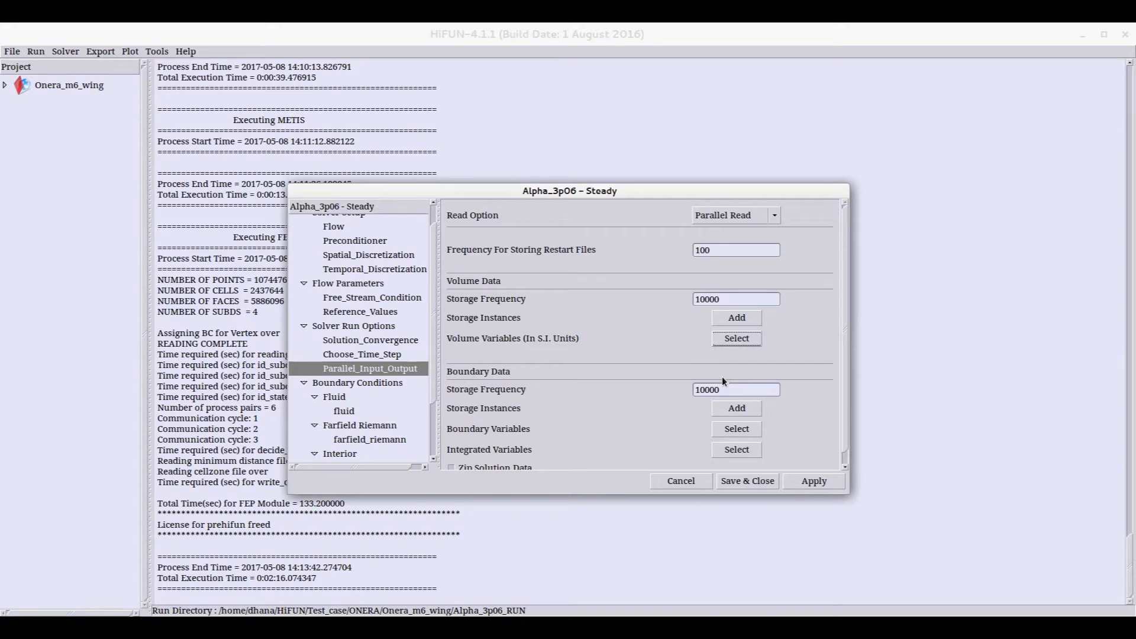
Accept the preselected boundary variables for the boundary data output
{"action": "key", "text": "Tab"}
{"action": "left_click", "coordinate": [732, 428]}
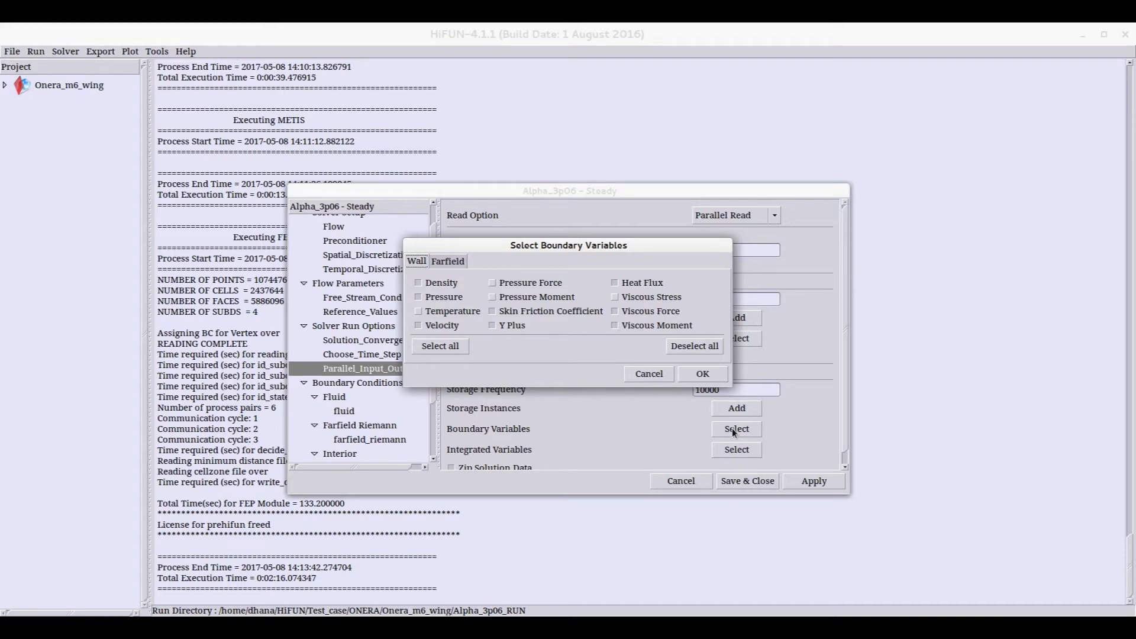
{"action": "left_click", "coordinate": [704, 374]}
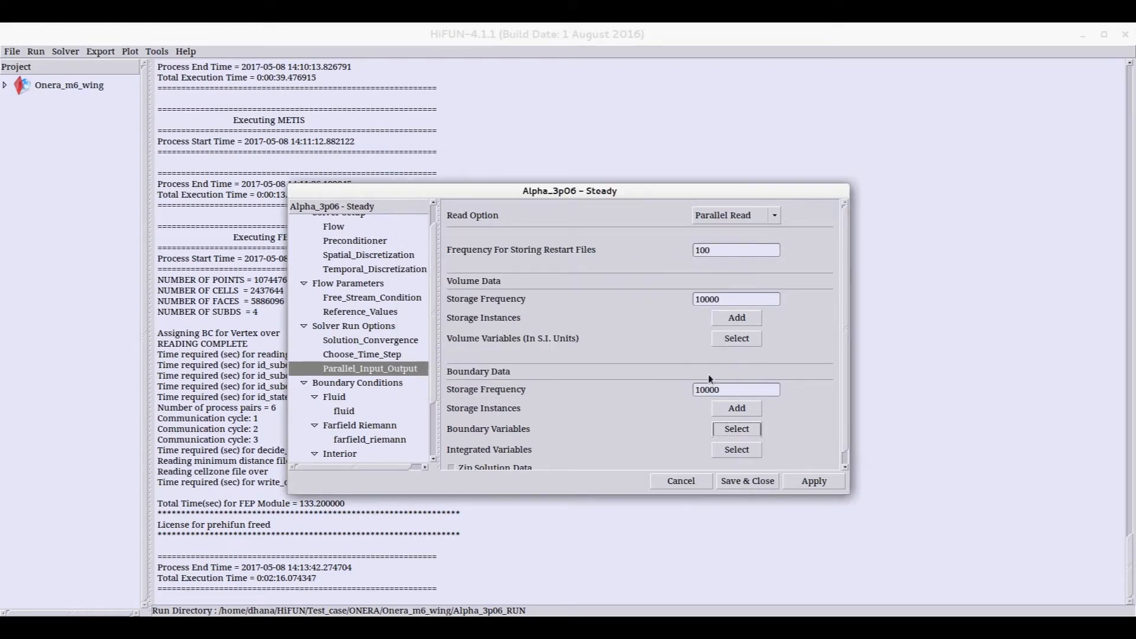
Select all integrated wall force and moment coefficients for the boundary data, and apply the parallel input/output options
{"action": "left_click", "coordinate": [728, 450]}
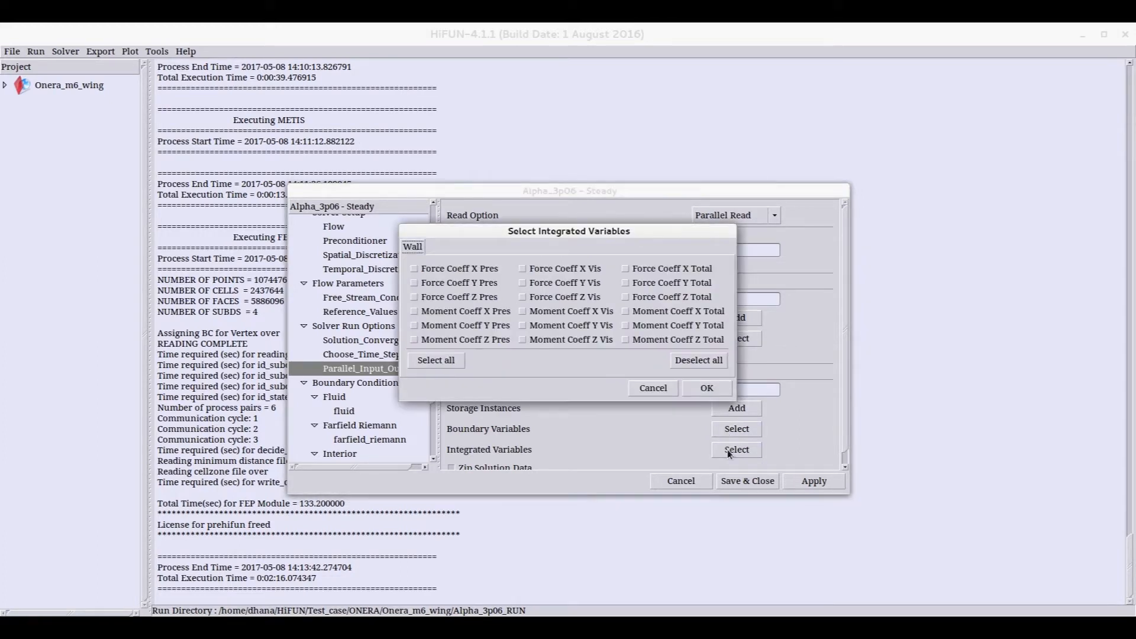
{"action": "left_click", "coordinate": [458, 363]}
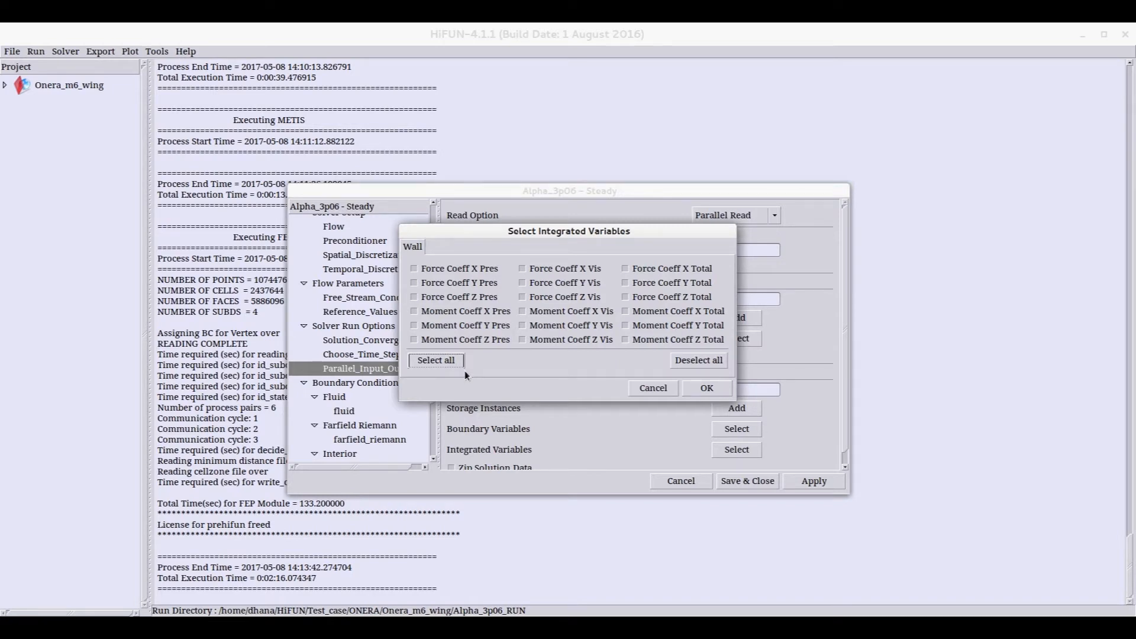
{"action": "left_click", "coordinate": [701, 383]}
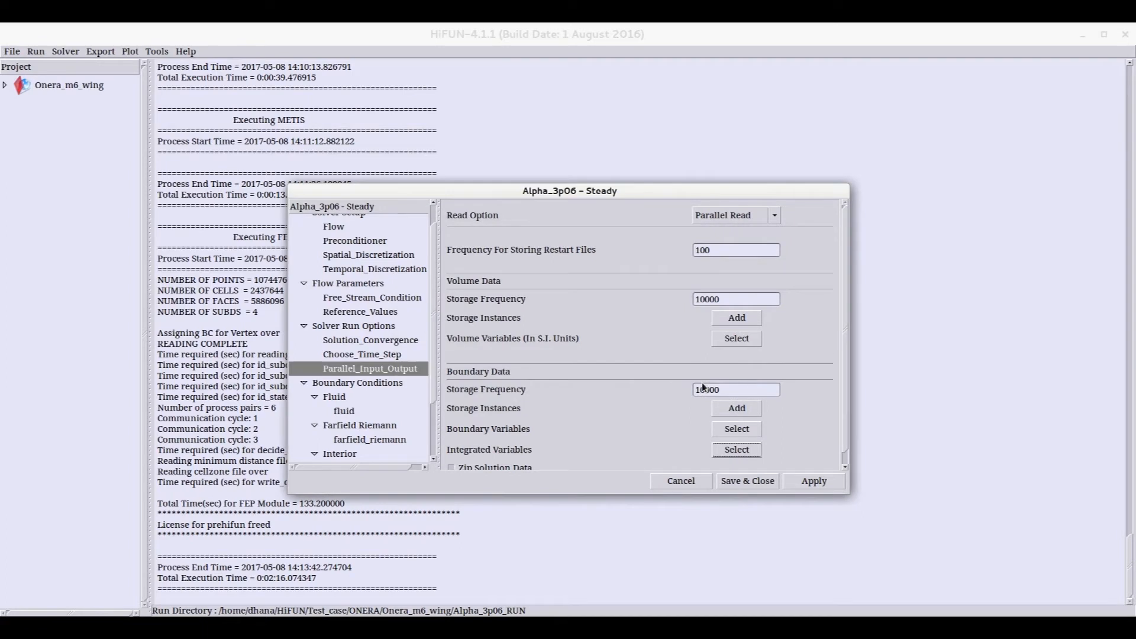
{"action": "scroll", "coordinate": [480, 461], "scroll_direction": "down", "scroll_amount": 1}
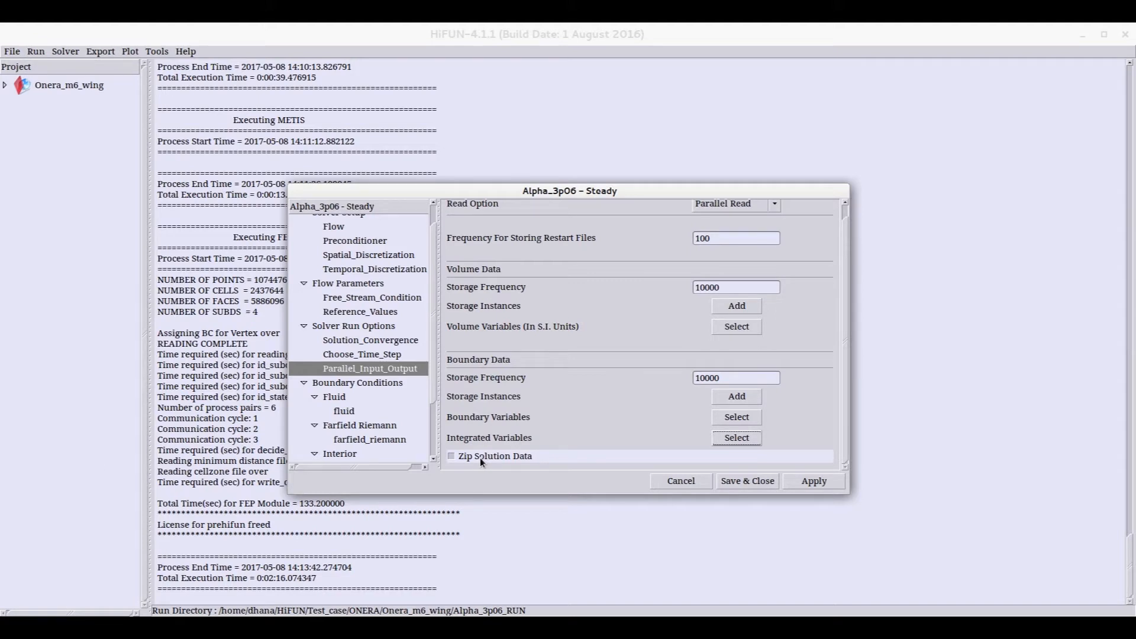
{"action": "left_click", "coordinate": [815, 484]}
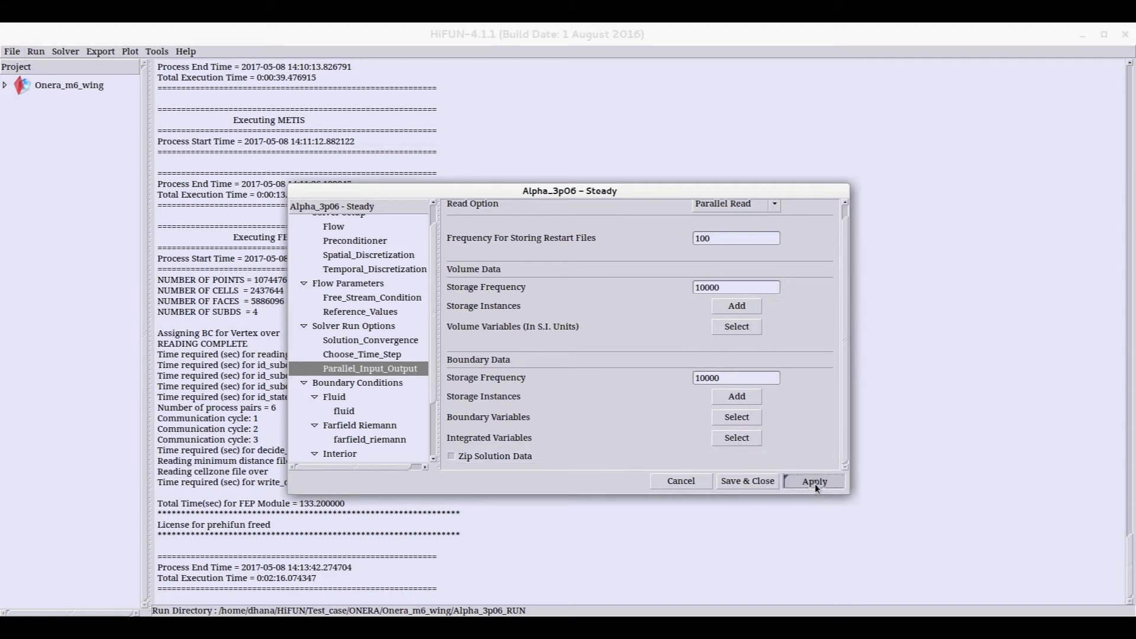
In the boundary conditions, check the symmetry zone and keep Translational Wall as the wall_wing velocity type
{"action": "left_click", "coordinate": [348, 384]}
{"action": "scroll", "coordinate": [432, 364], "scroll_direction": "down", "scroll_amount": 2}
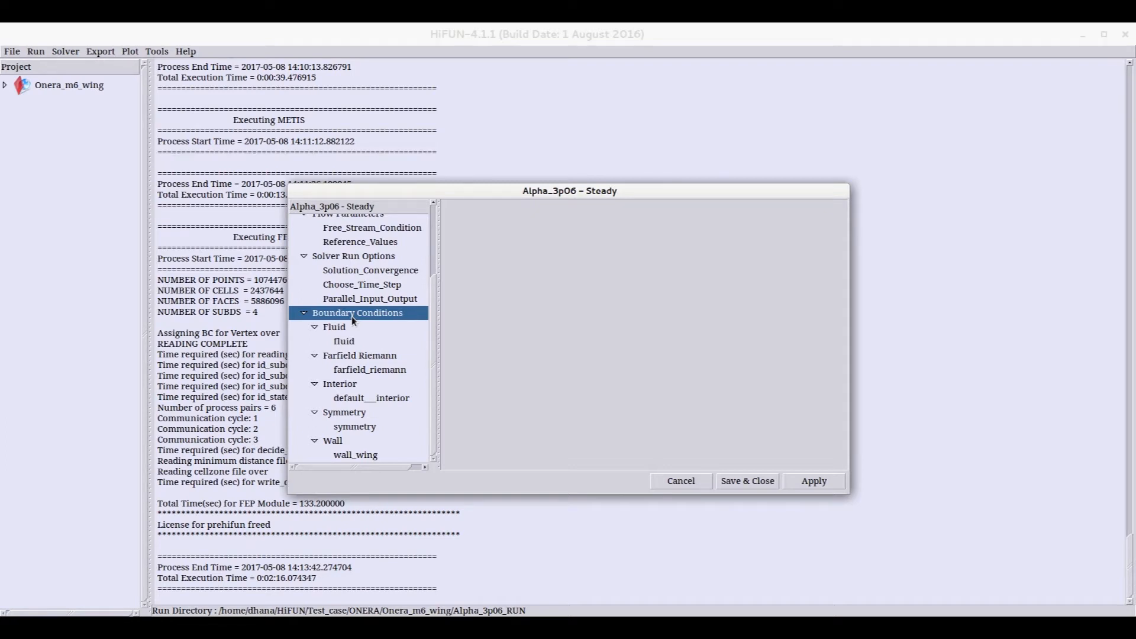
{"action": "left_click", "coordinate": [341, 415]}
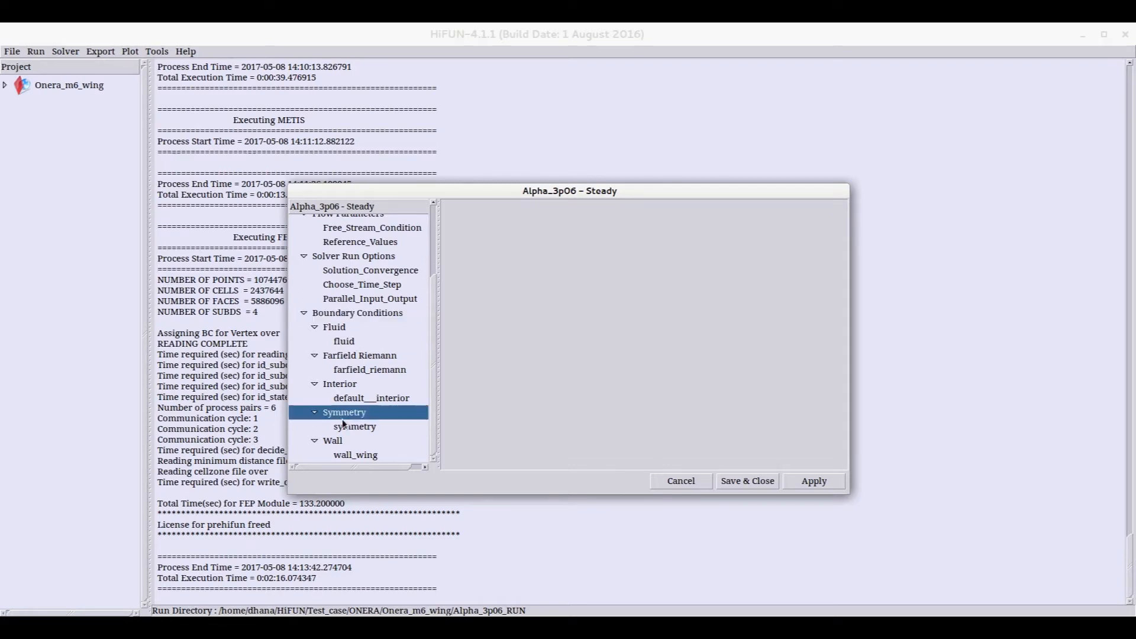
{"action": "left_click", "coordinate": [345, 426]}
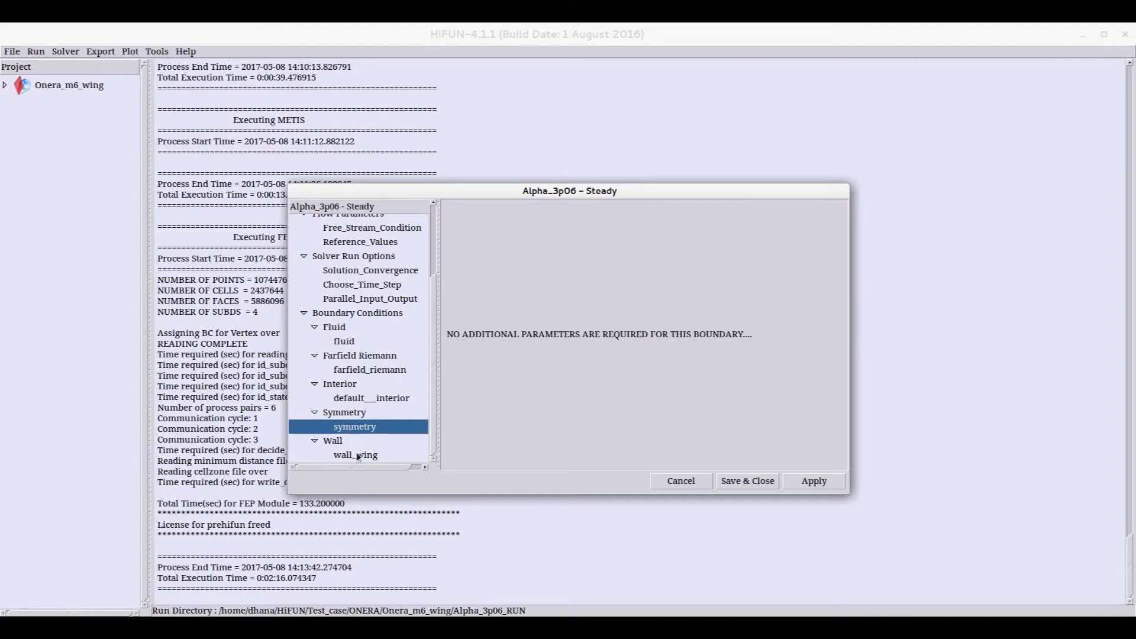
{"action": "left_click", "coordinate": [358, 456]}
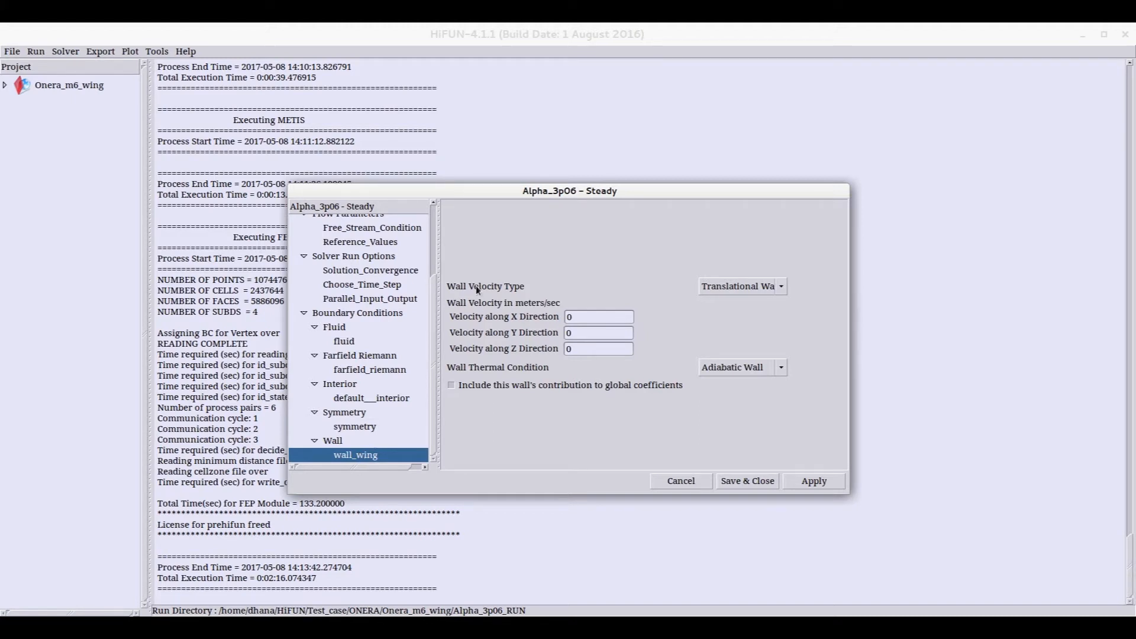
{"action": "left_click", "coordinate": [717, 288]}
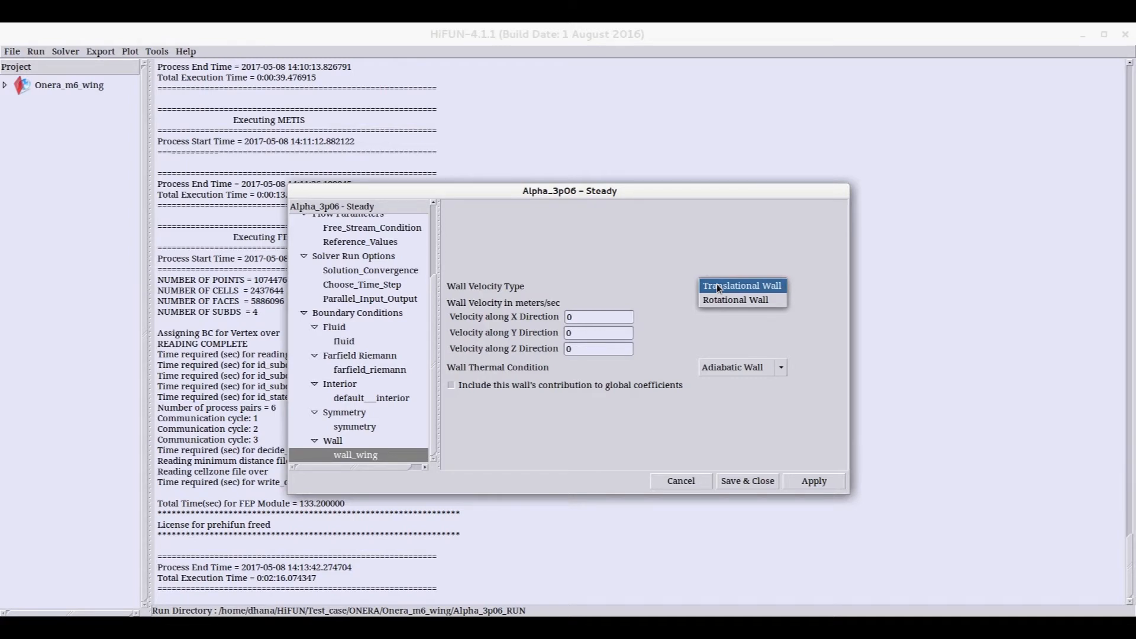
{"action": "left_click", "coordinate": [718, 286]}
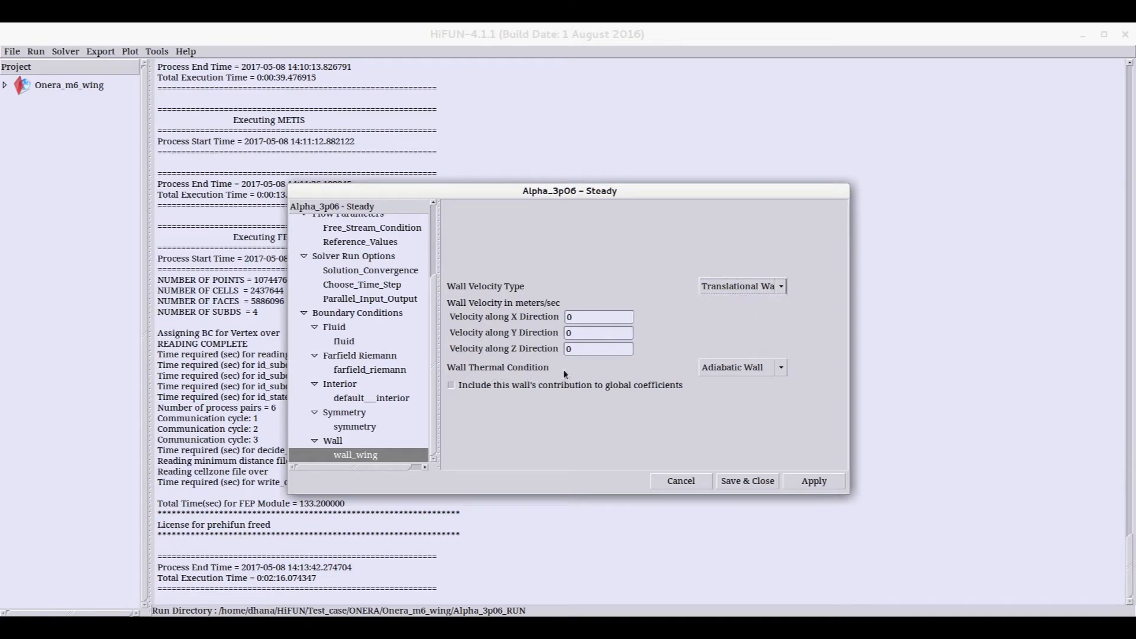
Keep the wall_wing thermal condition as Adiabatic Wall, apply it, and save and close the run settings
{"action": "left_click", "coordinate": [731, 371]}
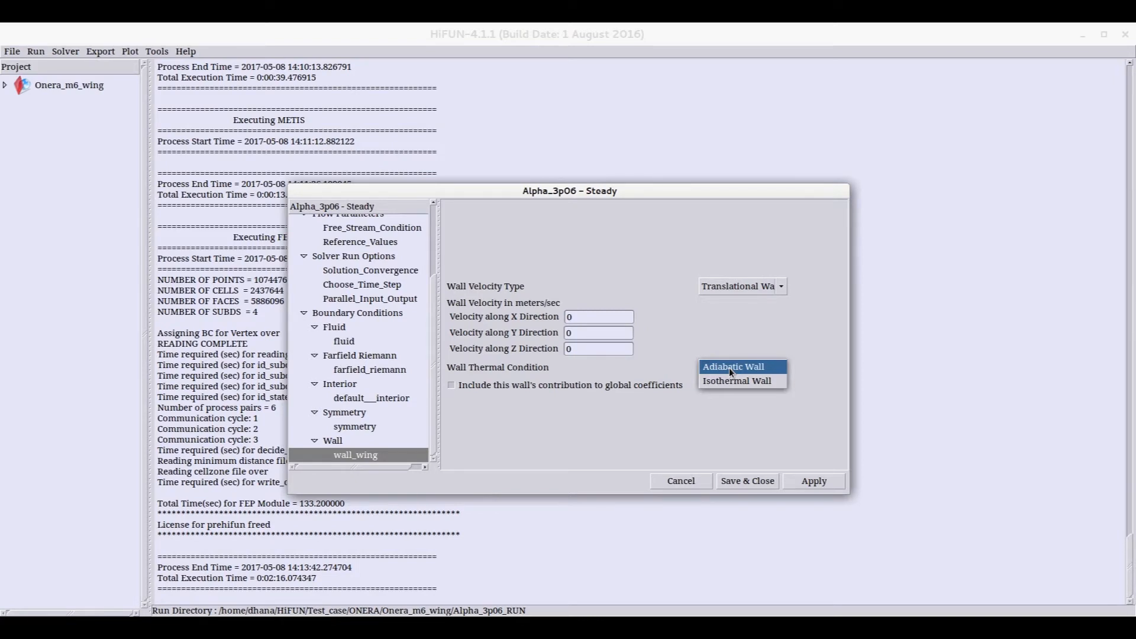
{"action": "left_click", "coordinate": [729, 367]}
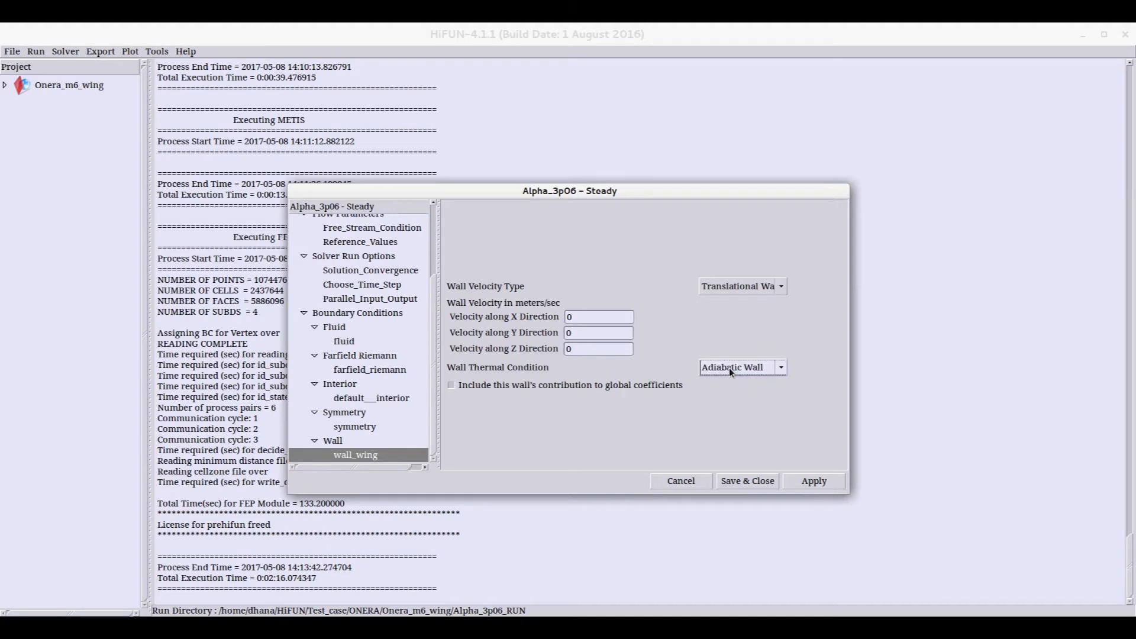
{"action": "left_click", "coordinate": [809, 481]}
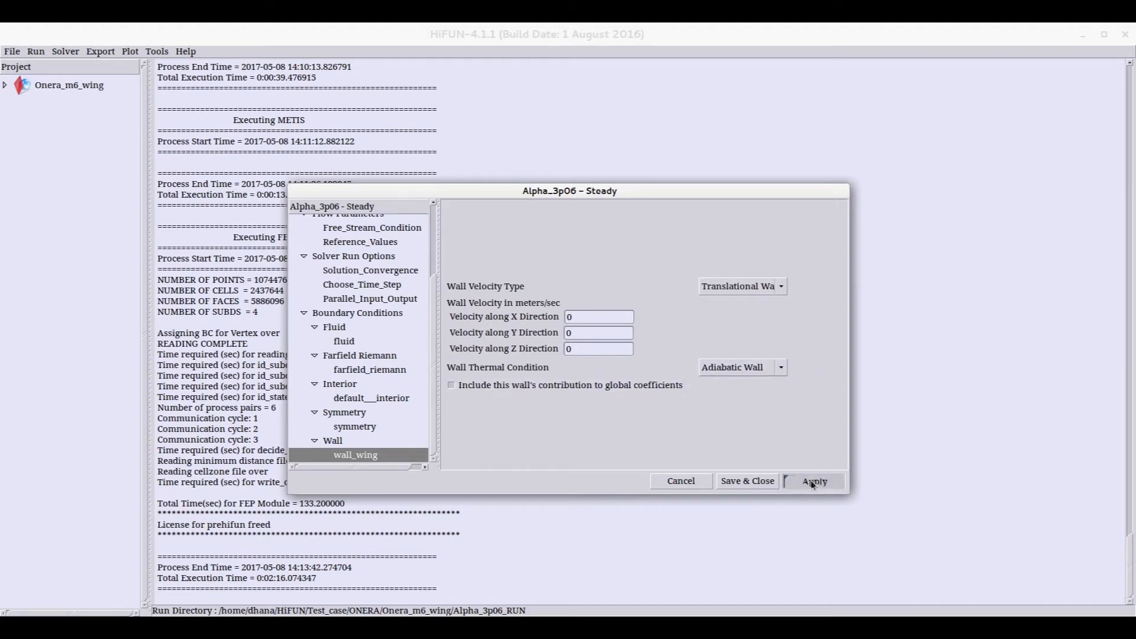
{"action": "left_click", "coordinate": [752, 480]}
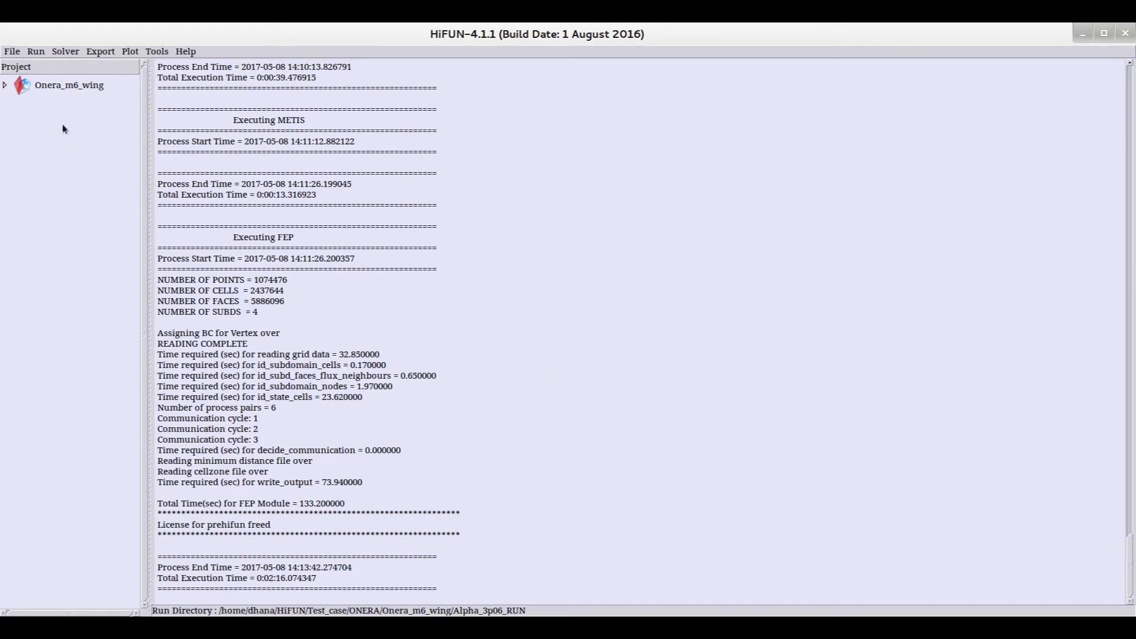
Expand the Onera_m6_wing project and execute the solver for the Alpha_3p06 run
{"action": "left_click", "coordinate": [52, 86]}
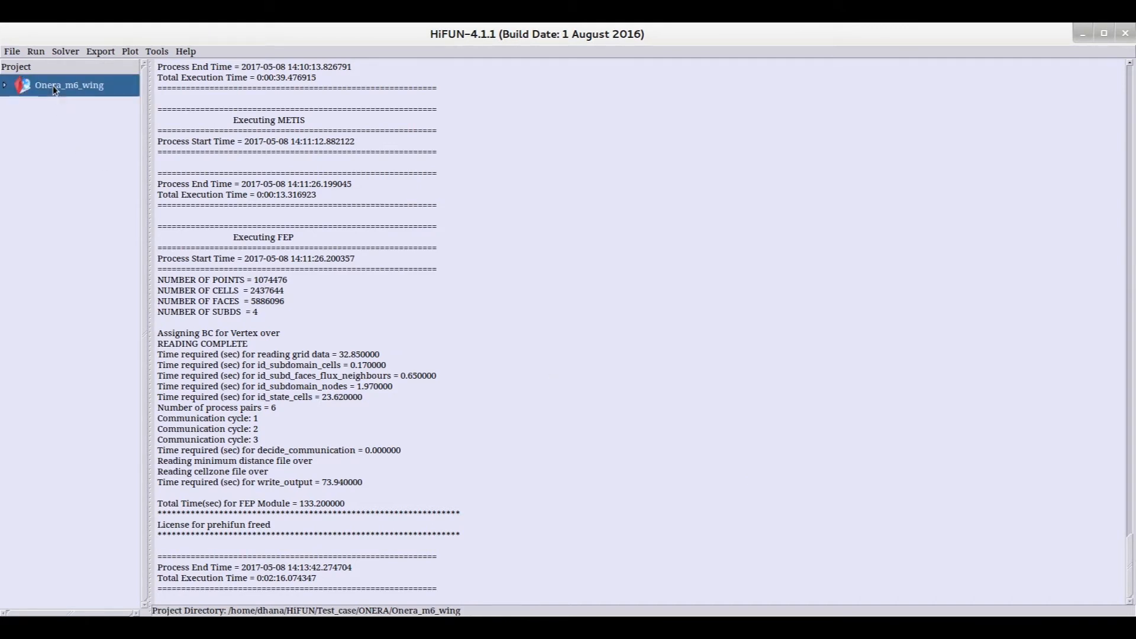
{"action": "left_click", "coordinate": [6, 86]}
{"action": "left_click", "coordinate": [58, 105]}
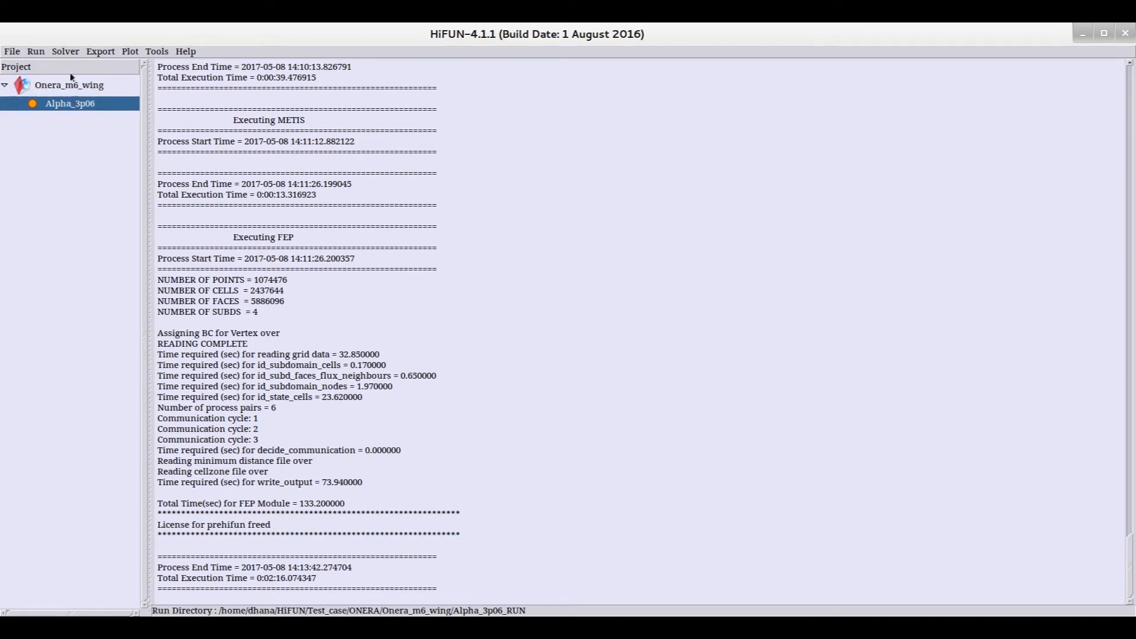
{"action": "left_click", "coordinate": [66, 52]}
{"action": "left_click", "coordinate": [72, 64]}
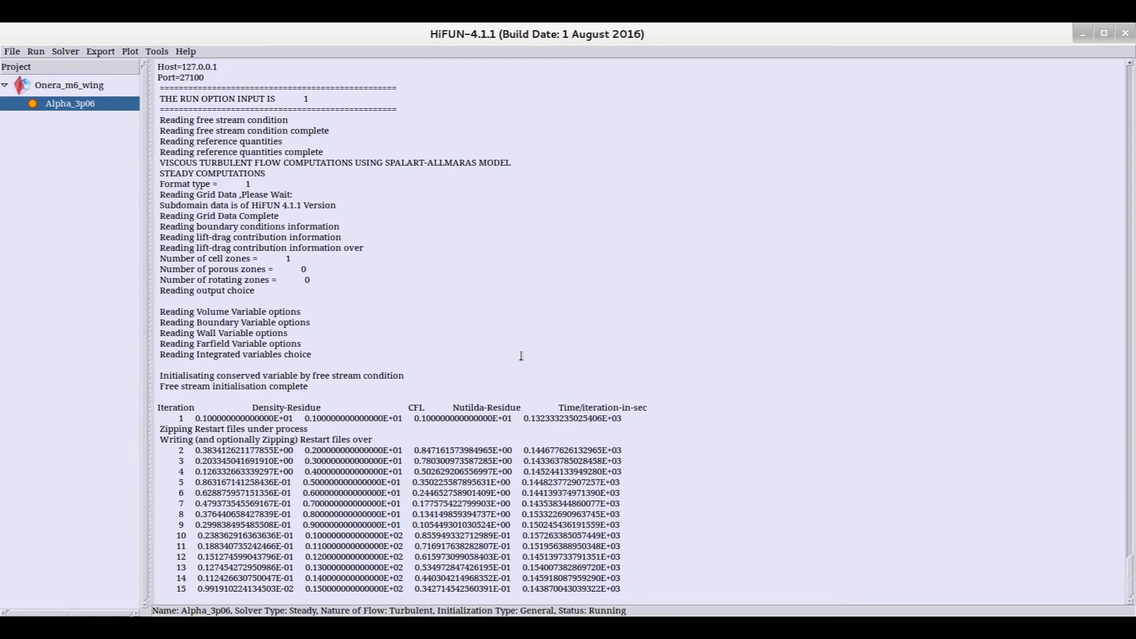
Halt the running Alpha_3p06 solver and confirm the halt request
{"action": "left_click", "coordinate": [66, 52]}
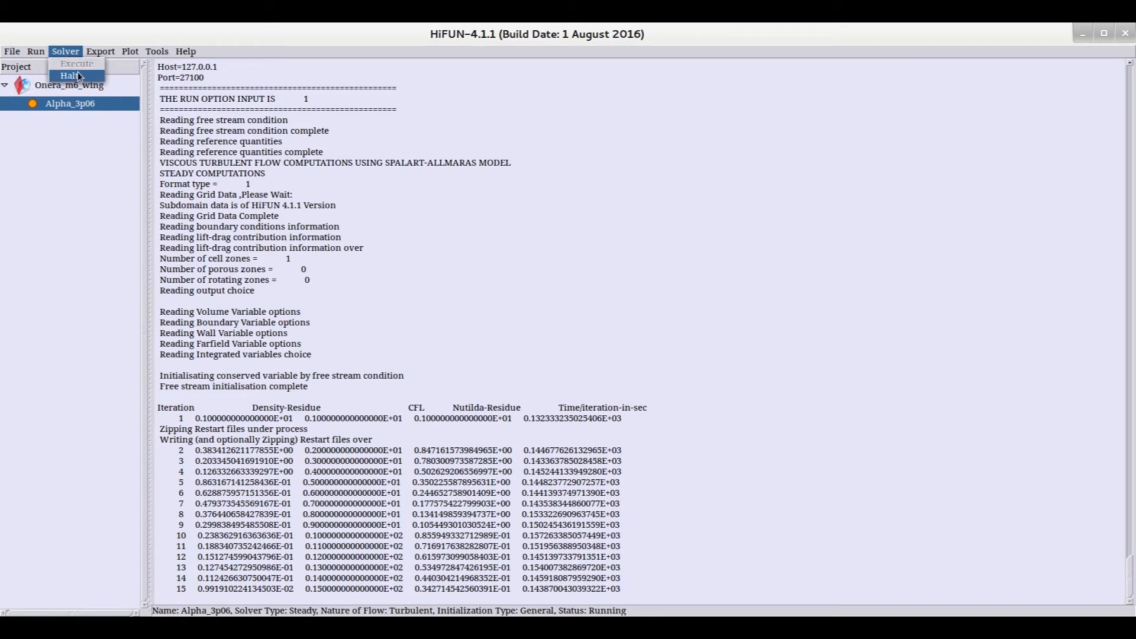
{"action": "left_click", "coordinate": [76, 75]}
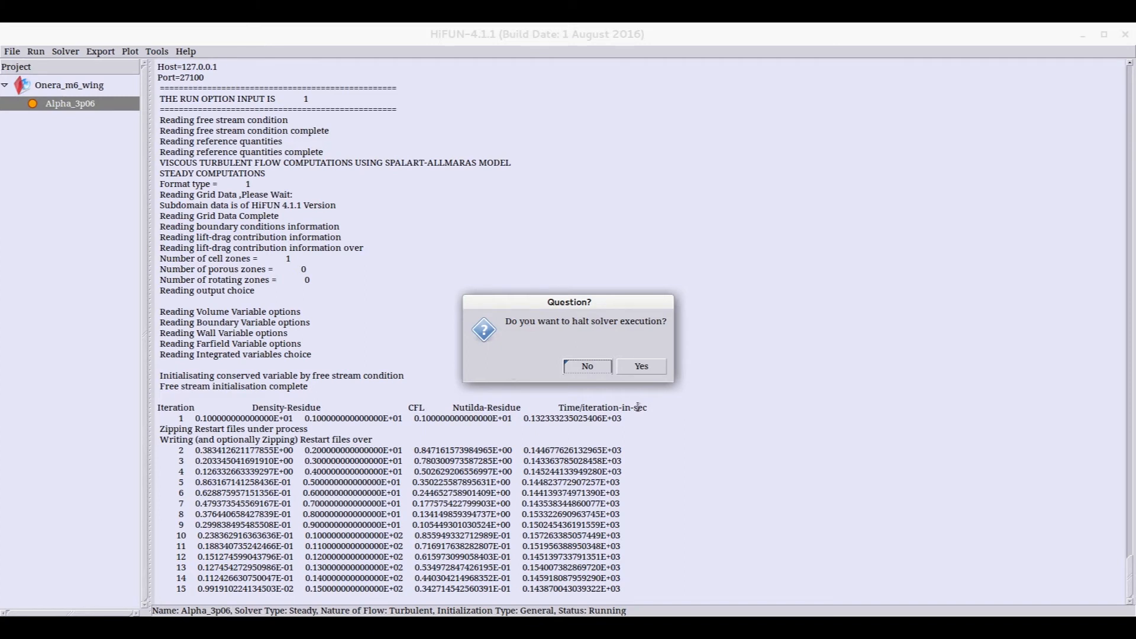
{"action": "left_click", "coordinate": [653, 367]}
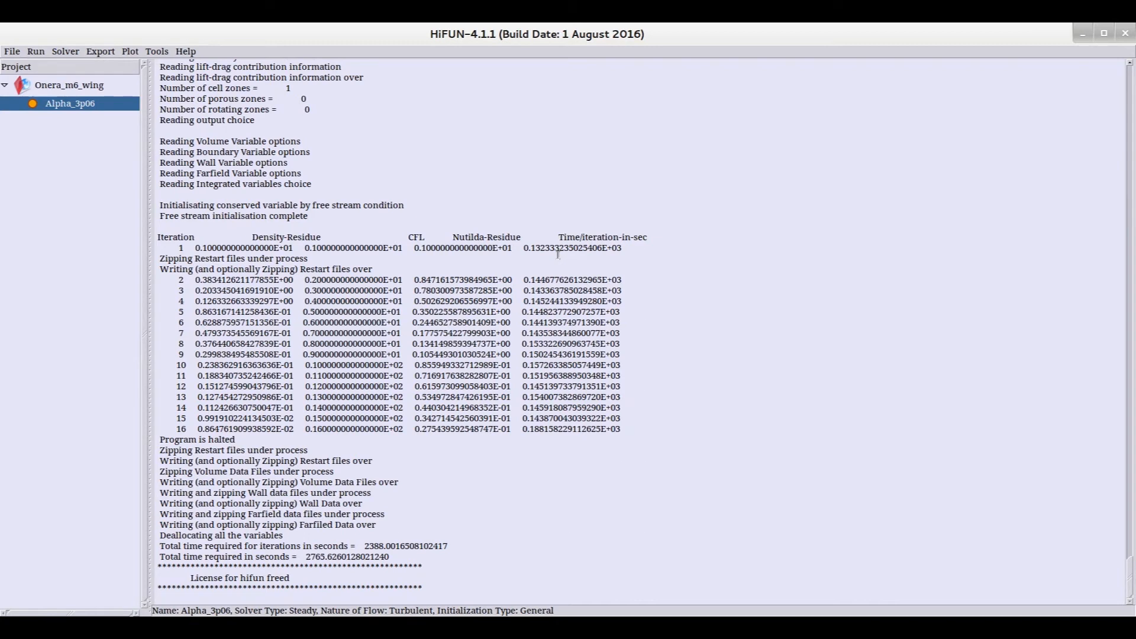
Copy the properties of the Alpha_3p06 run to a new run named Alpha_4
{"action": "right_click", "coordinate": [65, 106]}
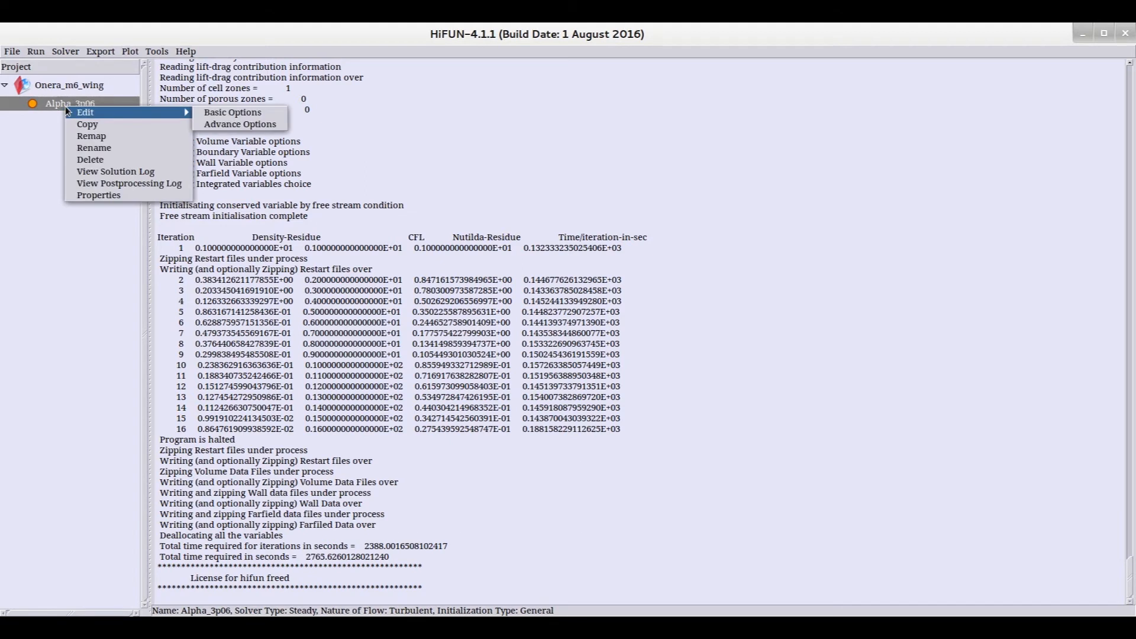
{"action": "left_click", "coordinate": [87, 124]}
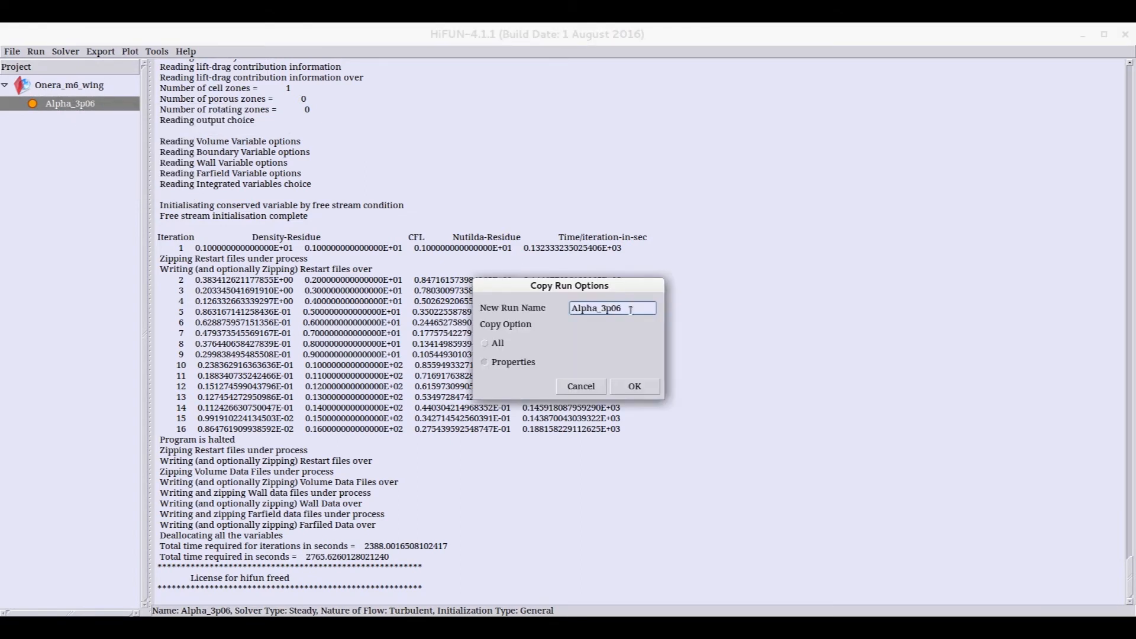
{"action": "key", "text": "BackSpace"}
{"action": "key", "text": "BackSpace"}
{"action": "key", "text": "BackSpace"}
{"action": "key", "text": "BackSpace"}
{"action": "type", "text": "4"}
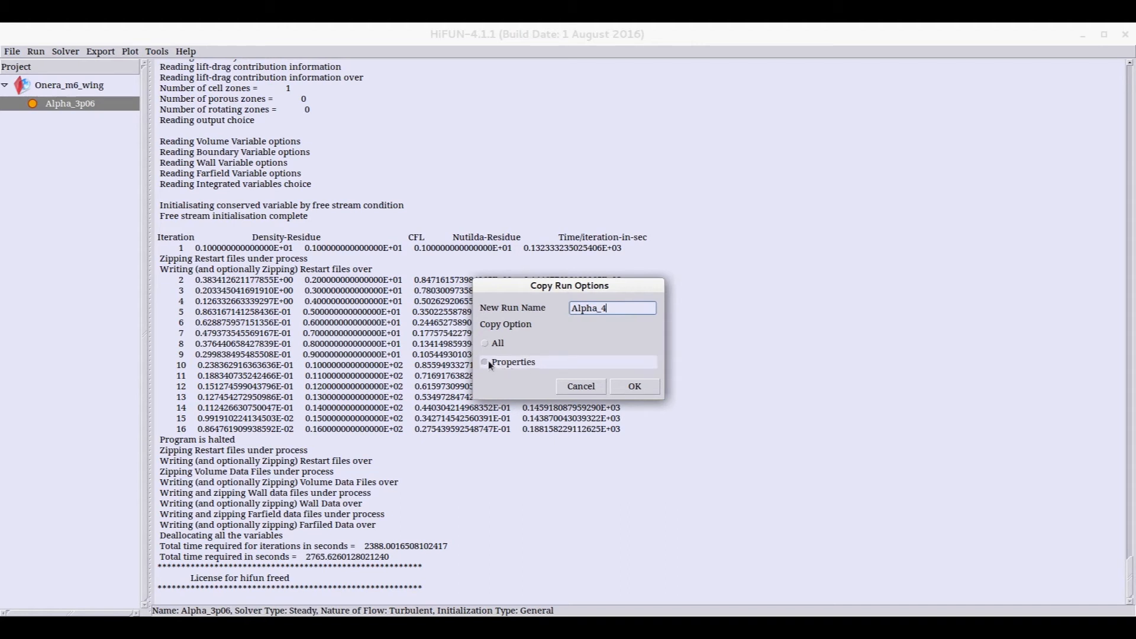
{"action": "left_click", "coordinate": [635, 386]}
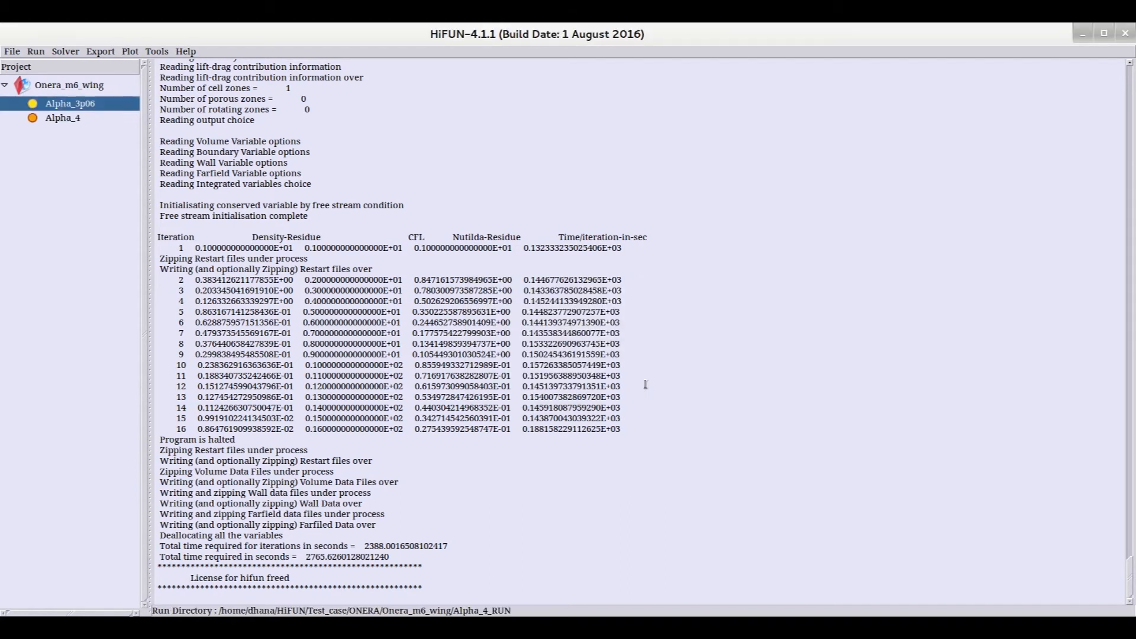
In the advanced options of Alpha_4, set the free stream angle of attack to 4.0 degrees, then apply and save
{"action": "right_click", "coordinate": [66, 119]}
{"action": "mouse_move", "coordinate": [67, 122]}
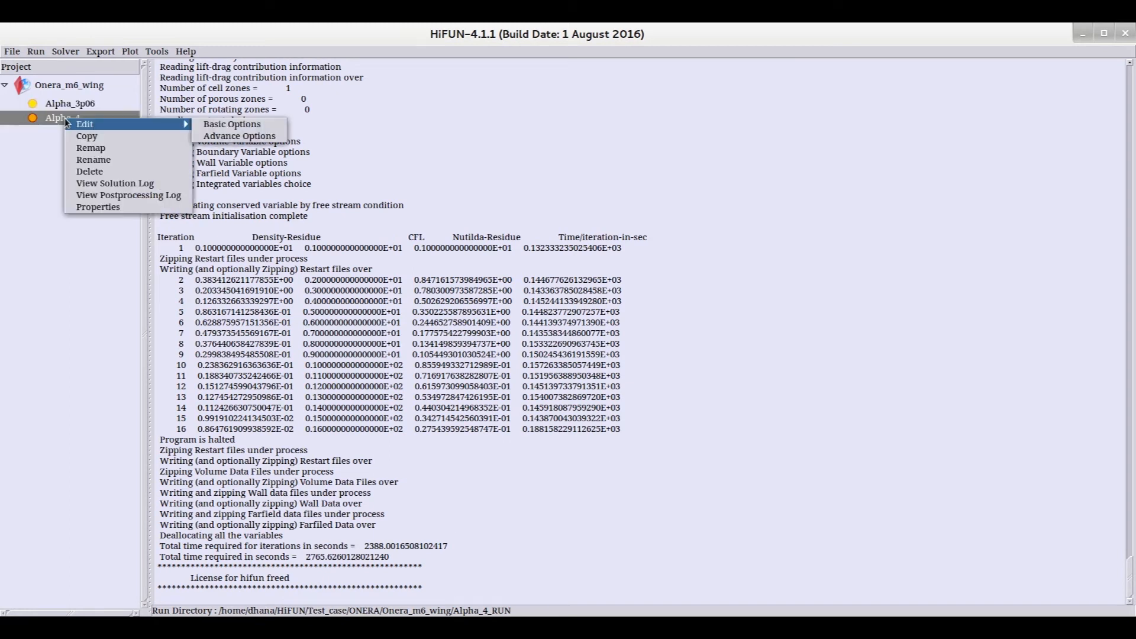
{"action": "left_click", "coordinate": [241, 138]}
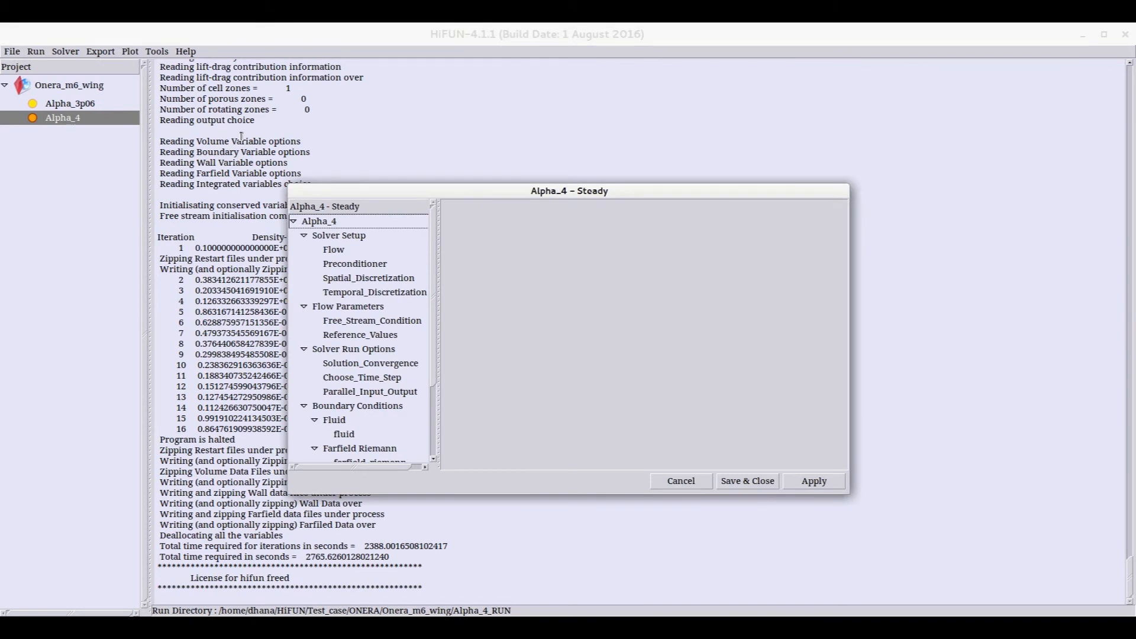
{"action": "left_click", "coordinate": [353, 327]}
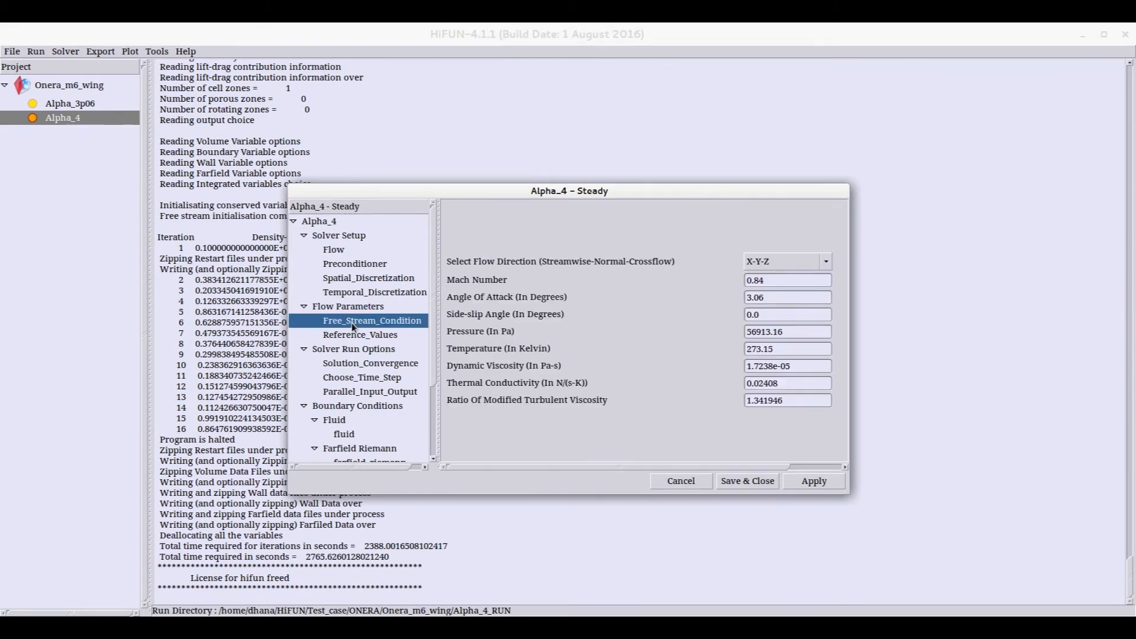
{"action": "double_click", "coordinate": [755, 297]}
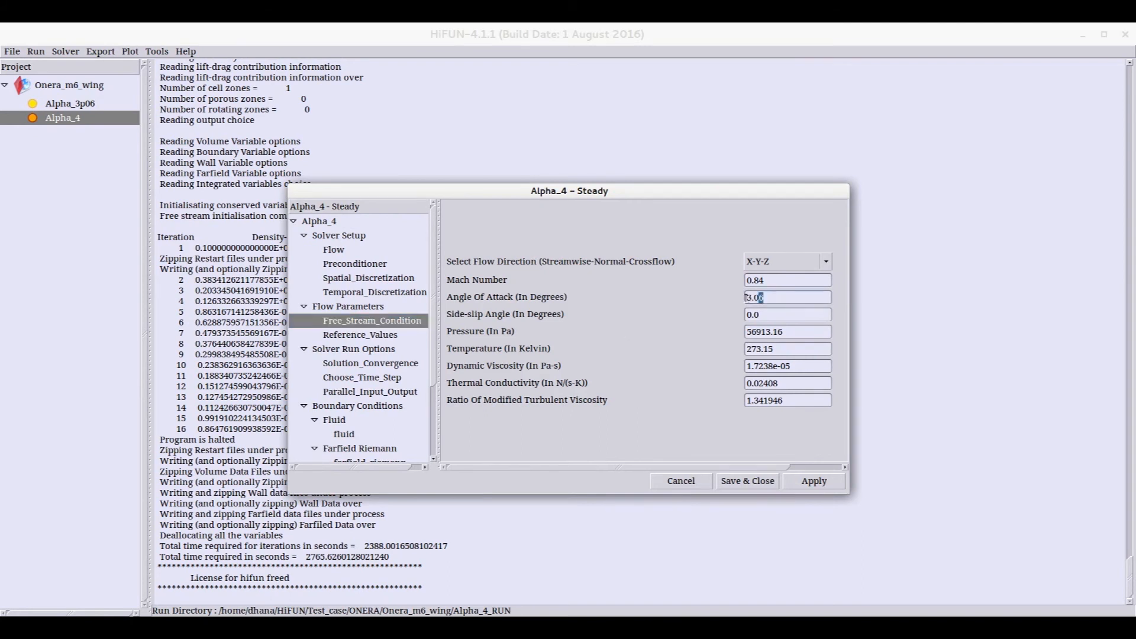
{"action": "type", "text": "4.0"}
{"action": "left_click", "coordinate": [818, 484]}
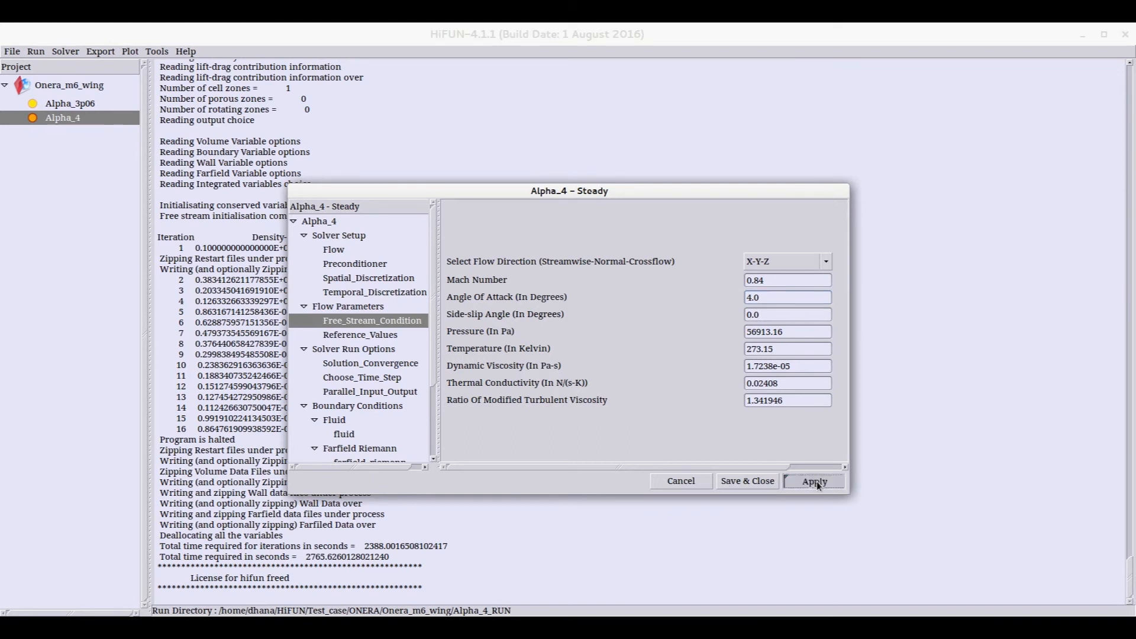
{"action": "left_click", "coordinate": [749, 481]}
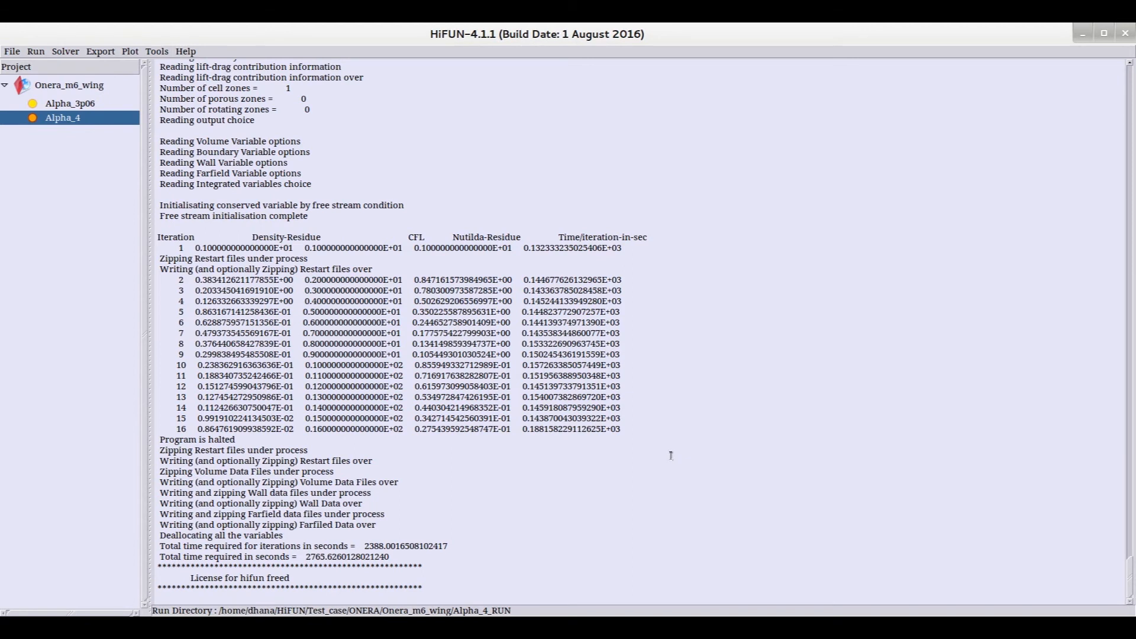
Look over the export choices for the Alpha_3p06 run and display its total wall force and moment coefficients
{"action": "left_click", "coordinate": [80, 103]}
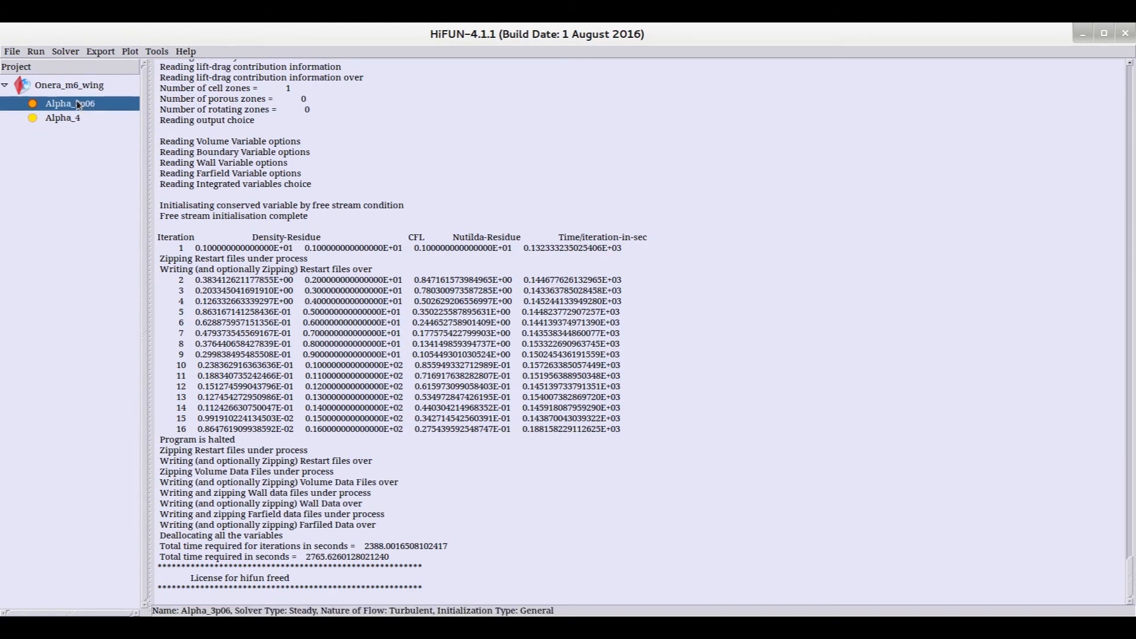
{"action": "left_click", "coordinate": [98, 52]}
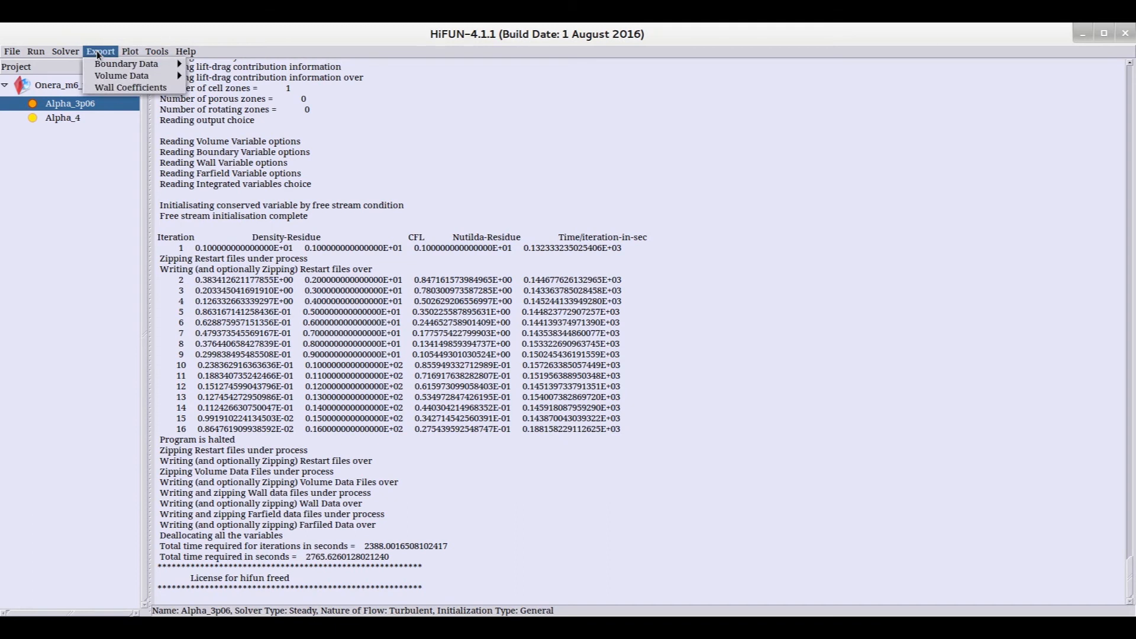
{"action": "mouse_move", "coordinate": [105, 64]}
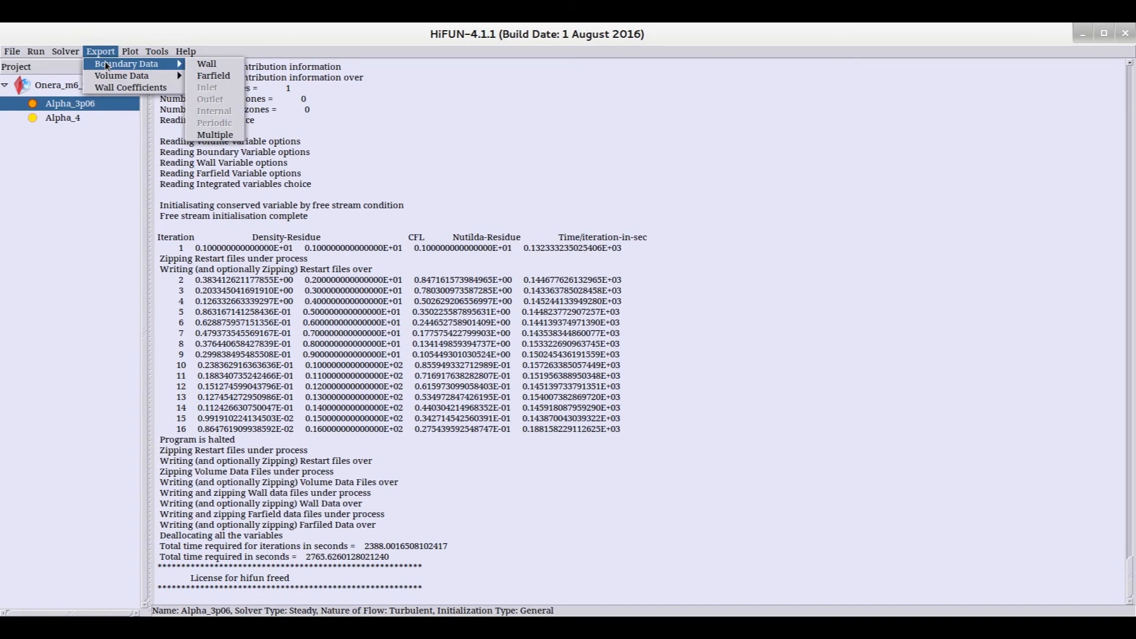
{"action": "mouse_move", "coordinate": [111, 78]}
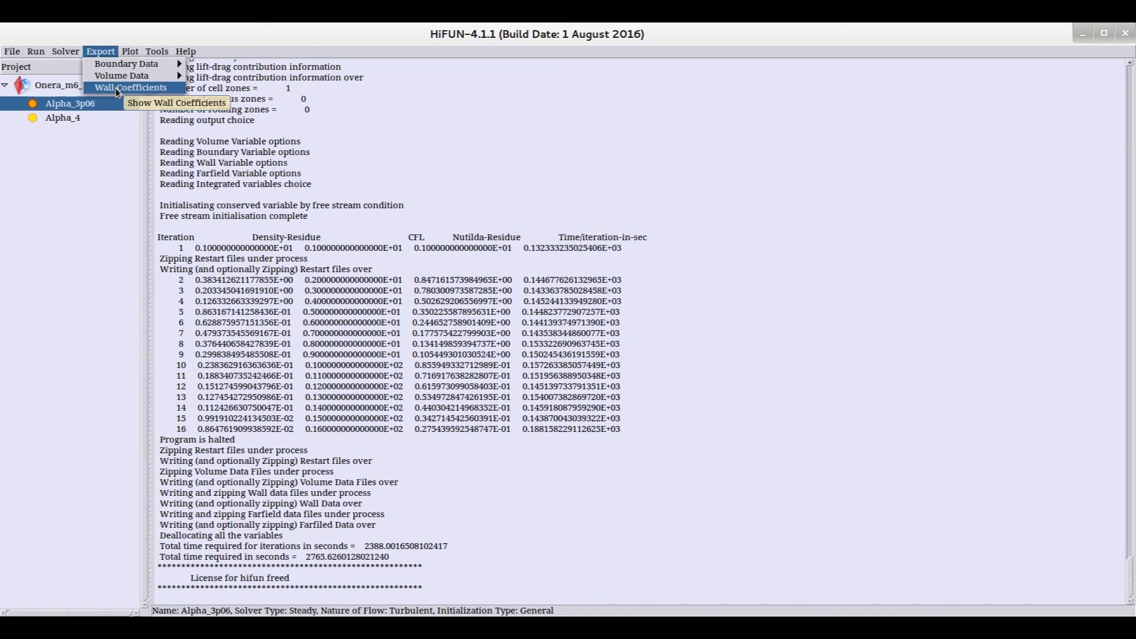
{"action": "left_click", "coordinate": [117, 89]}
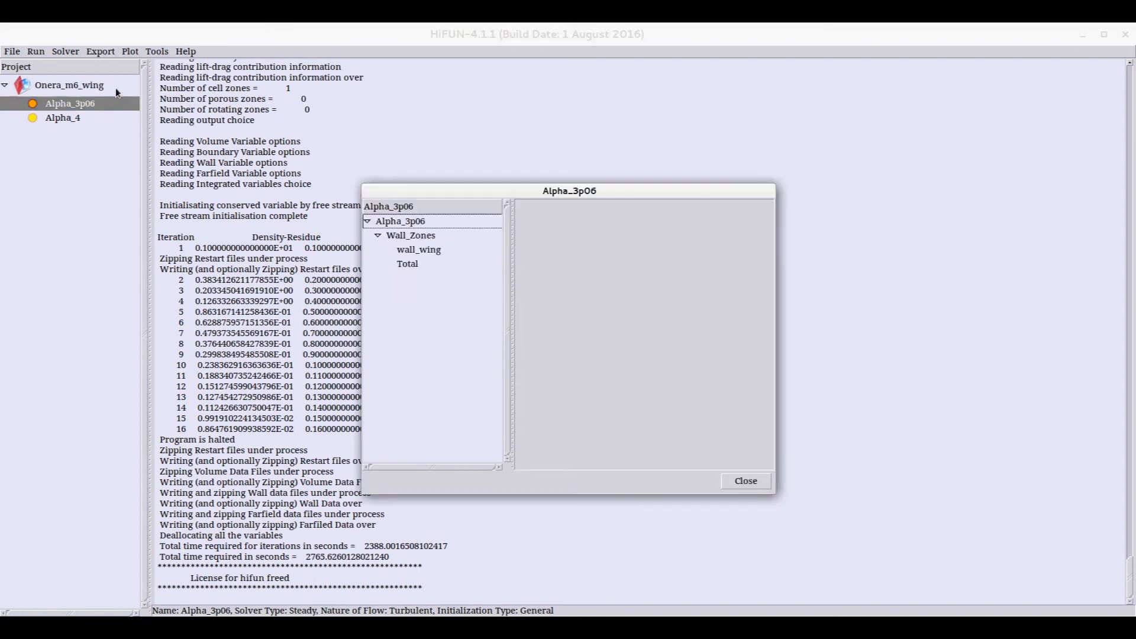
{"action": "left_click", "coordinate": [408, 264]}
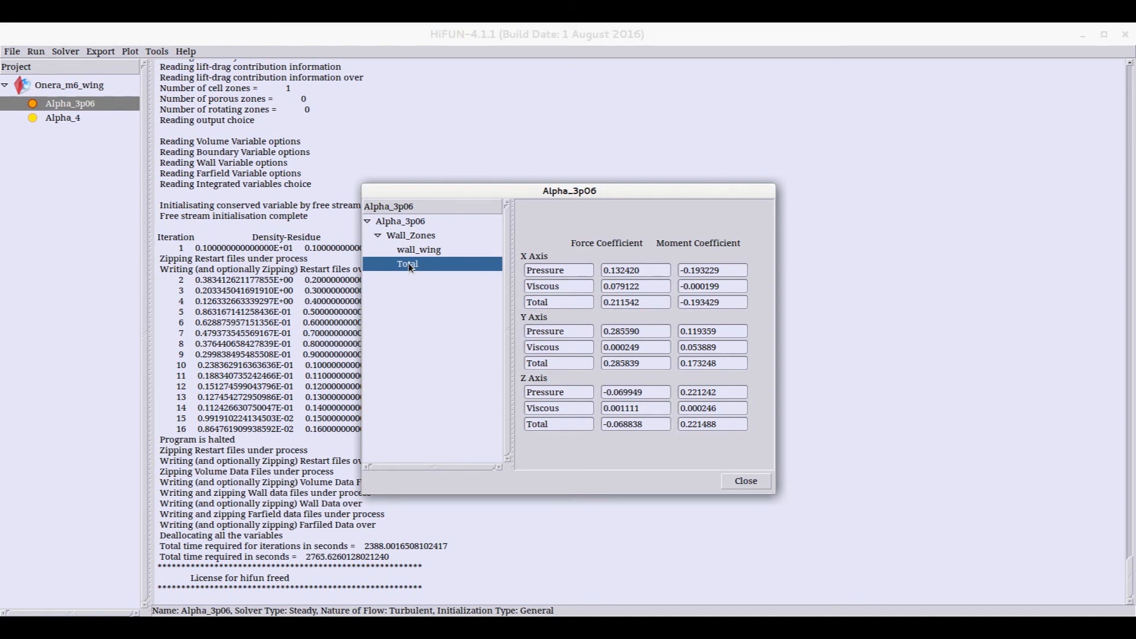
View the total wall coefficients converted from body to wind axes, and close both coefficient windows
{"action": "right_click", "coordinate": [410, 266]}
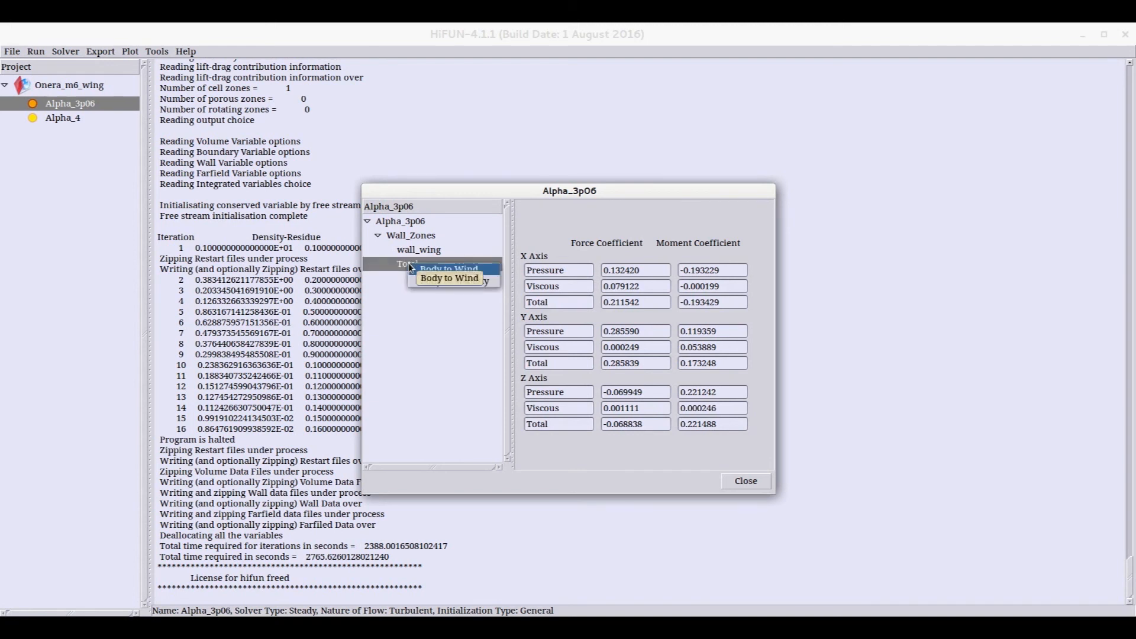
{"action": "left_click", "coordinate": [443, 269]}
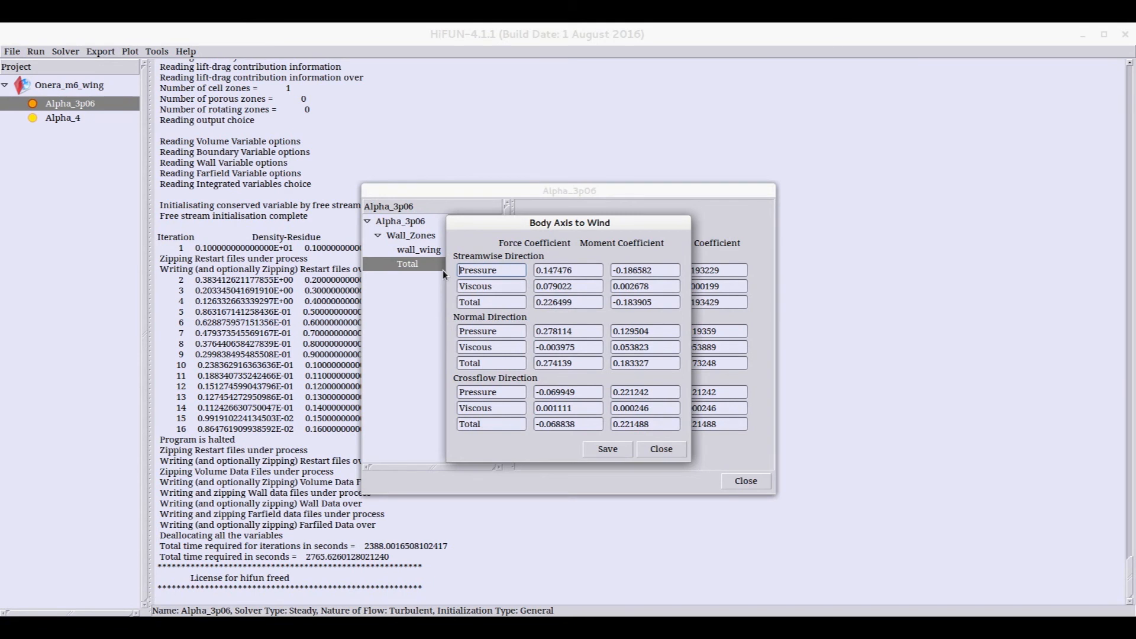
{"action": "left_click", "coordinate": [662, 449]}
{"action": "left_click", "coordinate": [747, 482]}
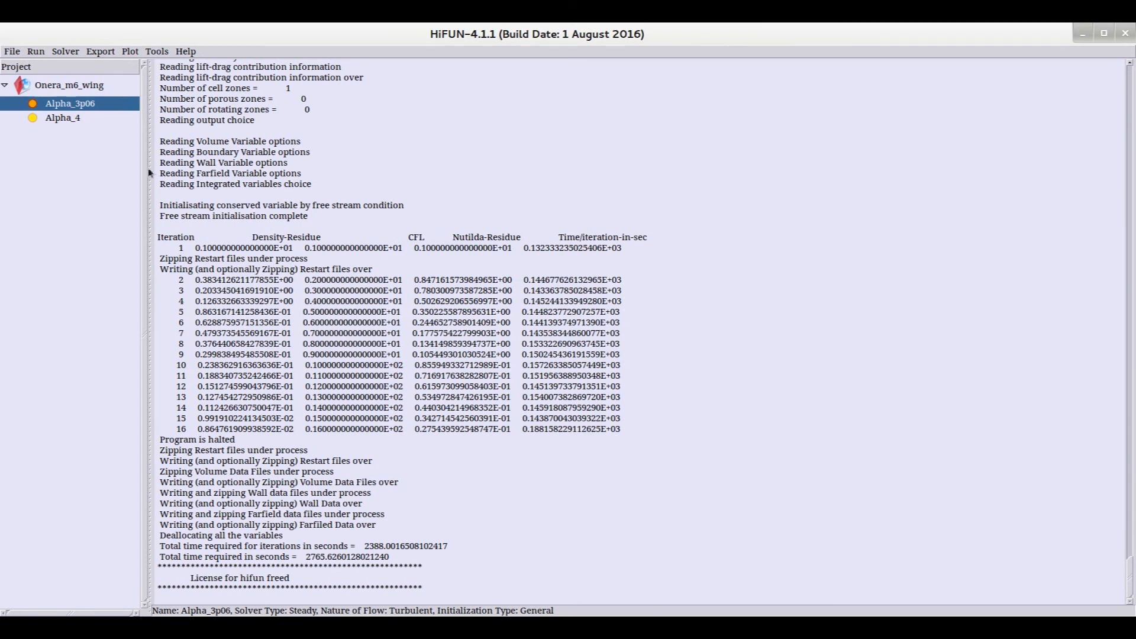
Close the Onera_m6_wing project
{"action": "left_click", "coordinate": [12, 52]}
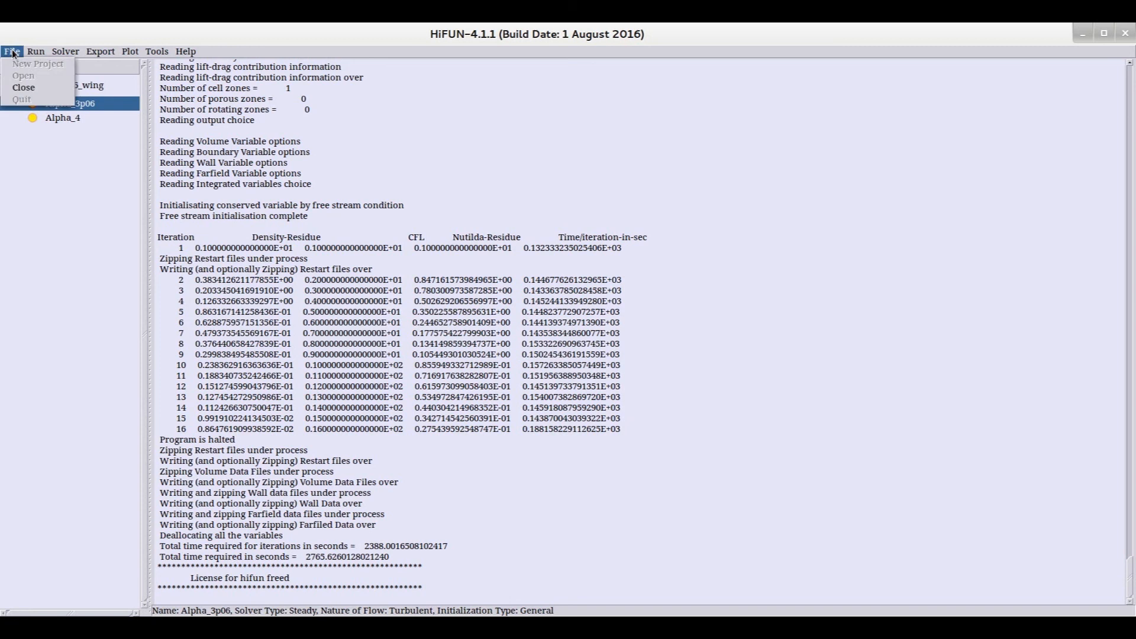
{"action": "key", "text": "Escape"}
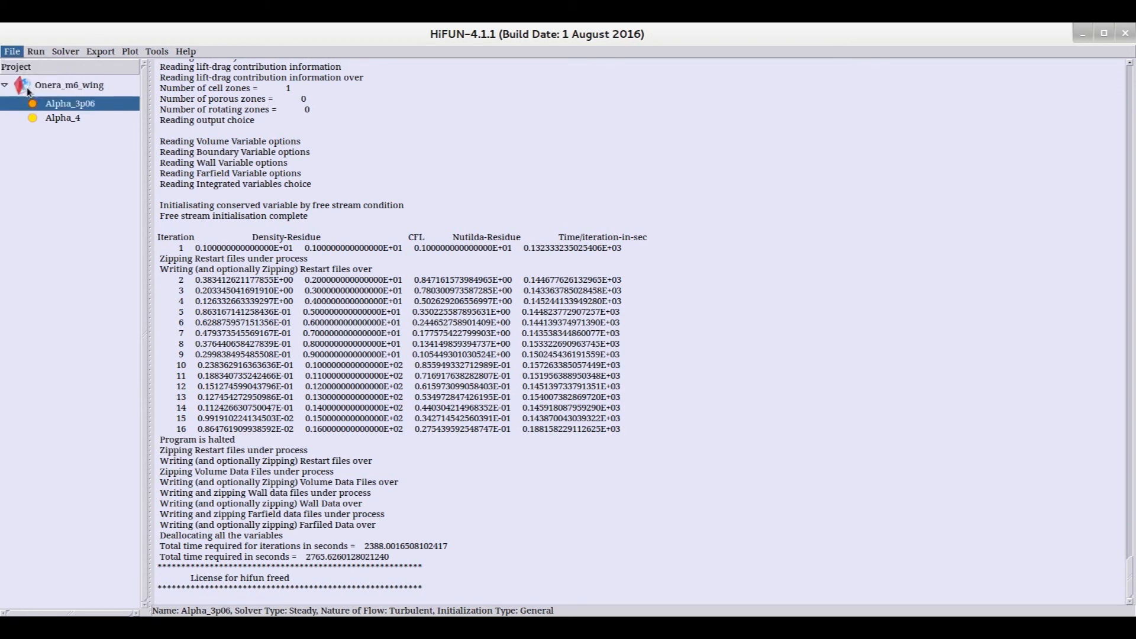